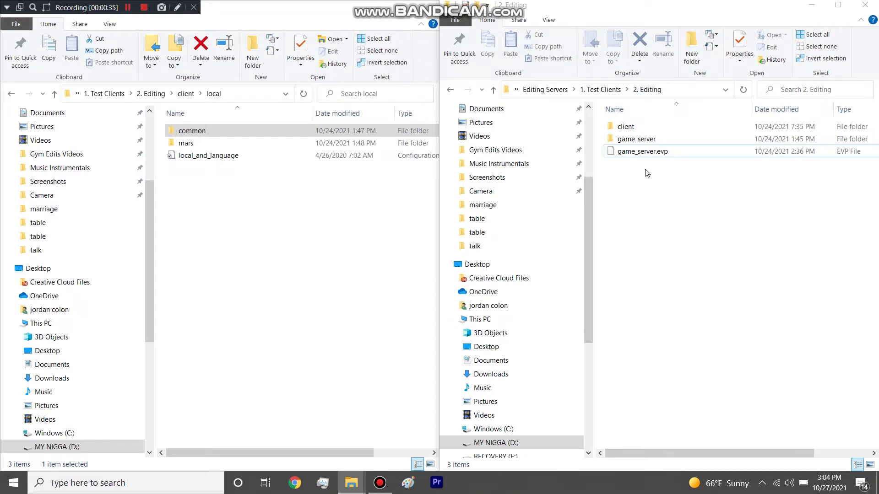
Open the game_server\local\common\table folder and sort its contents by date modified.
{"action": "double_click", "coordinate": [646, 140]}
{"action": "double_click", "coordinate": [631, 126]}
{"action": "double_click", "coordinate": [632, 126]}
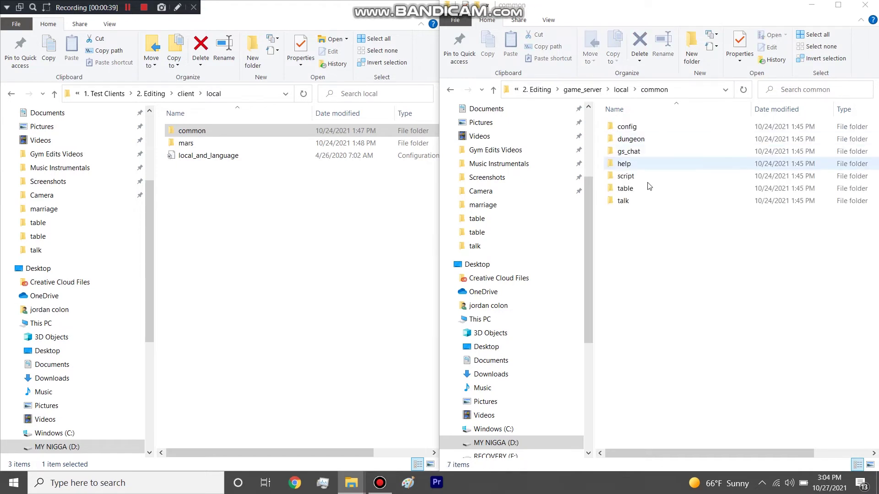
{"action": "double_click", "coordinate": [633, 189]}
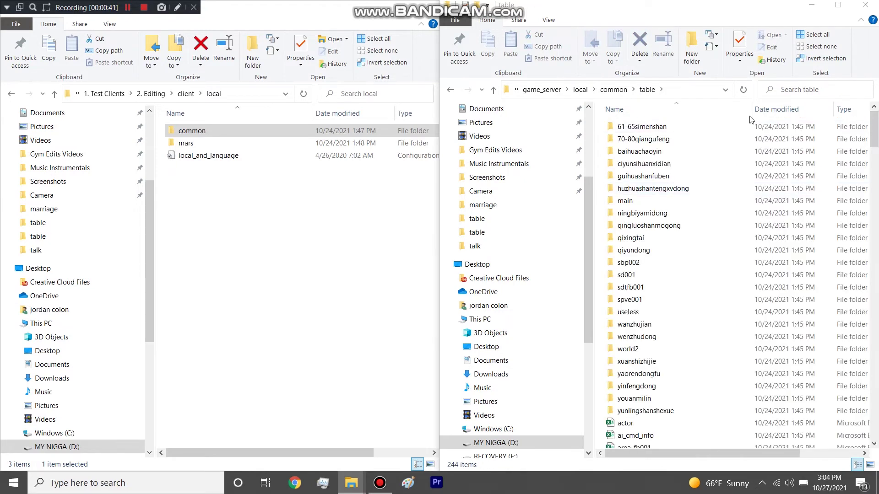
{"action": "left_click", "coordinate": [765, 109]}
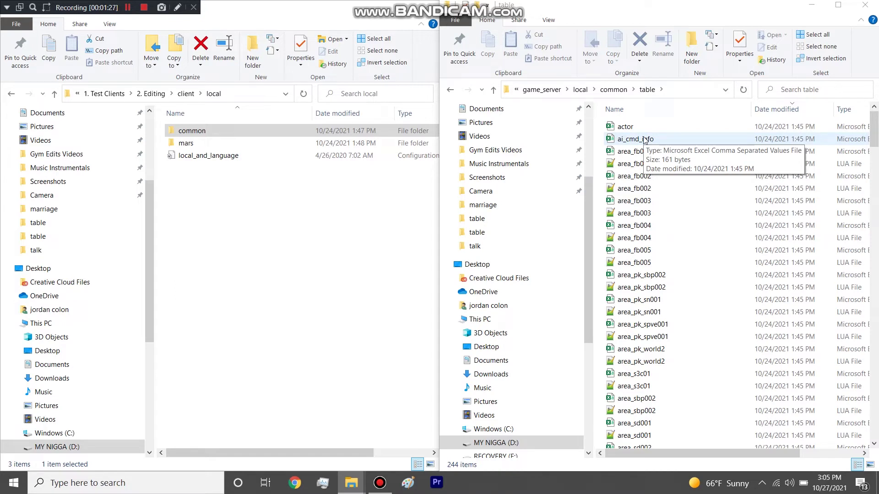
Open the item CSV file from the table folder in Excel.
{"action": "scroll", "coordinate": [646, 174], "scroll_direction": "down", "scroll_amount": 5}
{"action": "scroll", "coordinate": [647, 173], "scroll_direction": "up", "scroll_amount": 5}
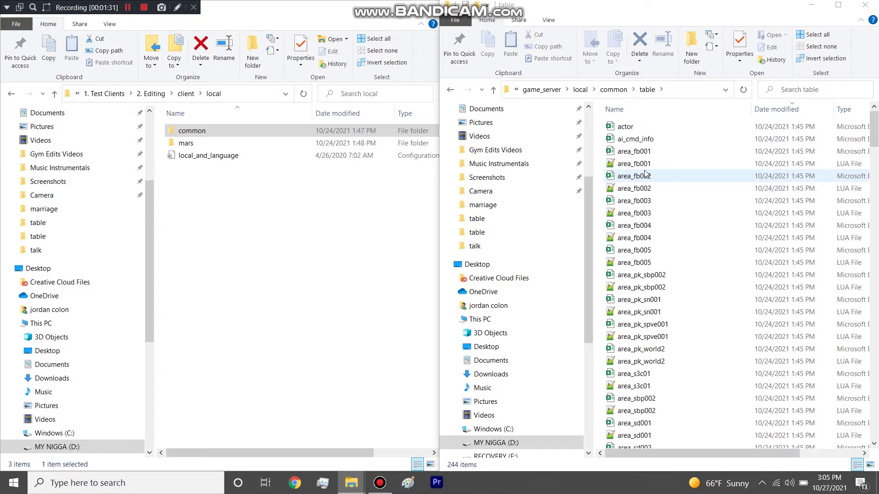
{"action": "scroll", "coordinate": [646, 174], "scroll_direction": "down", "scroll_amount": 10}
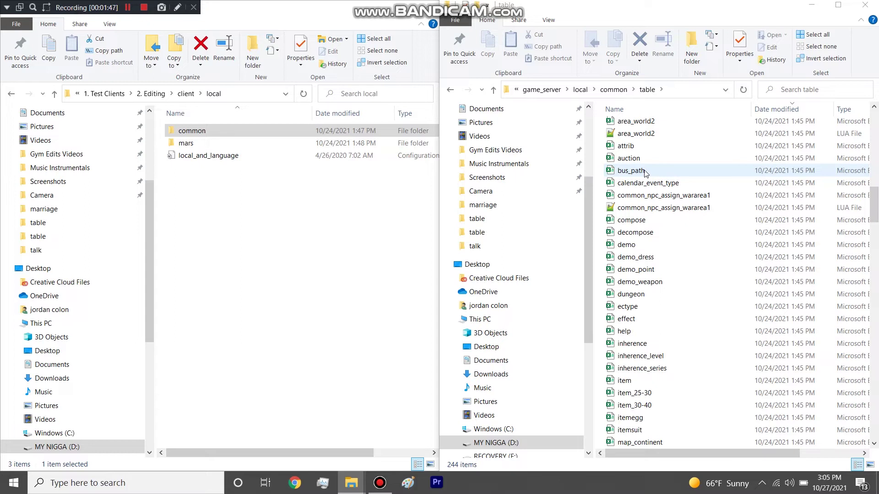
{"action": "scroll", "coordinate": [646, 172], "scroll_direction": "up", "scroll_amount": 4}
{"action": "scroll", "coordinate": [645, 172], "scroll_direction": "down", "scroll_amount": 3}
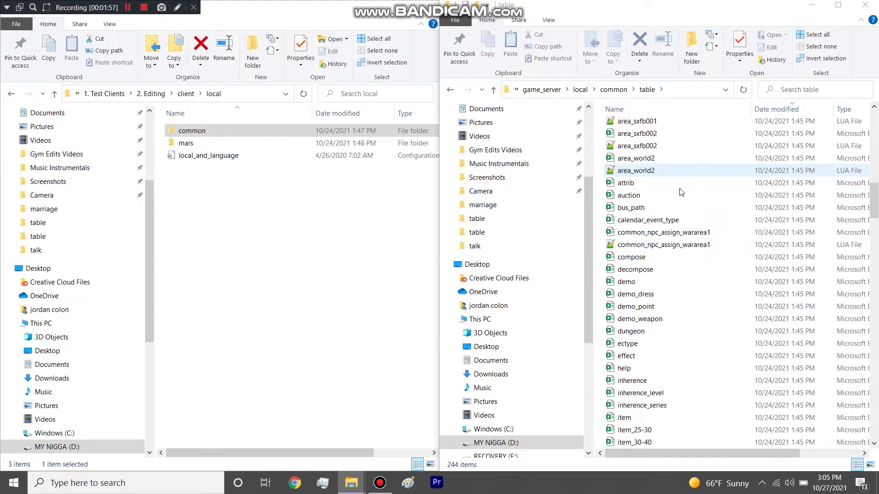
{"action": "scroll", "coordinate": [676, 224], "scroll_direction": "down", "scroll_amount": 5}
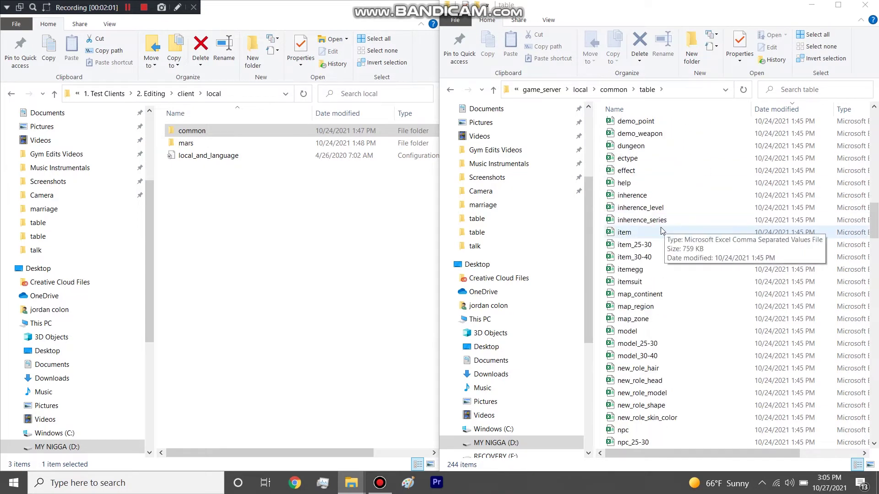
{"action": "left_click", "coordinate": [661, 227]}
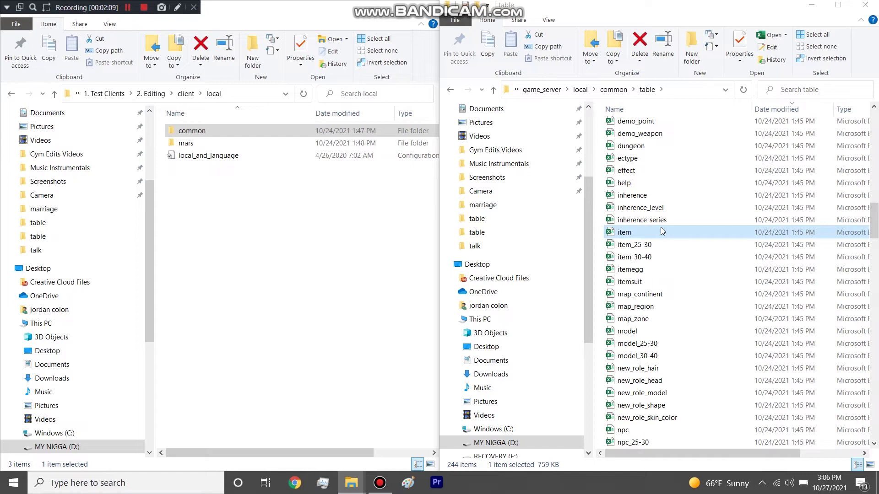
{"action": "double_click", "coordinate": [660, 228]}
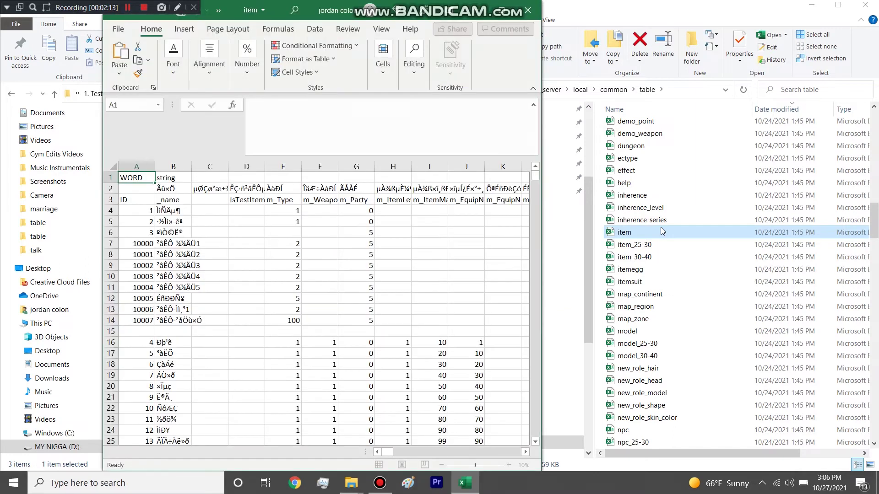
Dock the item workbook side by side with the table folder window, showing the sheet's last rows.
{"action": "left_click_drag", "start_coordinate": [534, 176], "coordinate": [506, 469]}
{"action": "left_click_drag", "start_coordinate": [351, 14], "coordinate": [1, 13]}
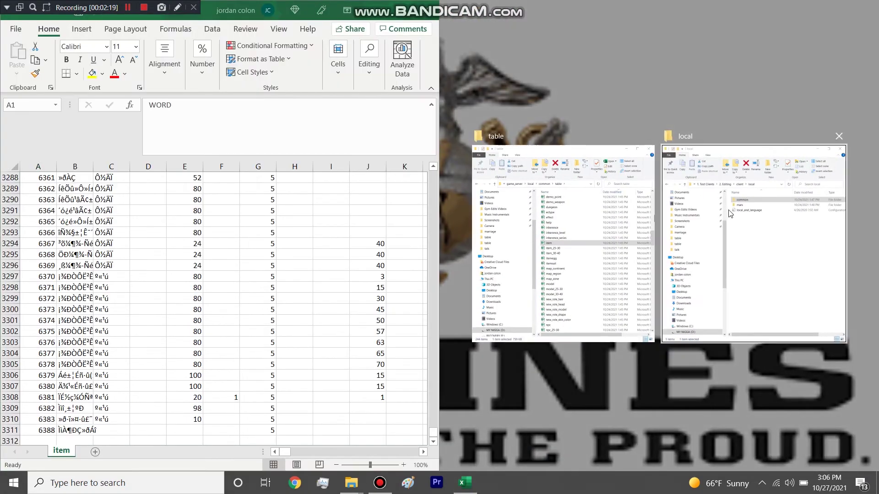
{"action": "left_click", "coordinate": [641, 202]}
Open the item_desc CSV file from the game server's local\malay_gb\language folder.
{"action": "left_click", "coordinate": [581, 93]}
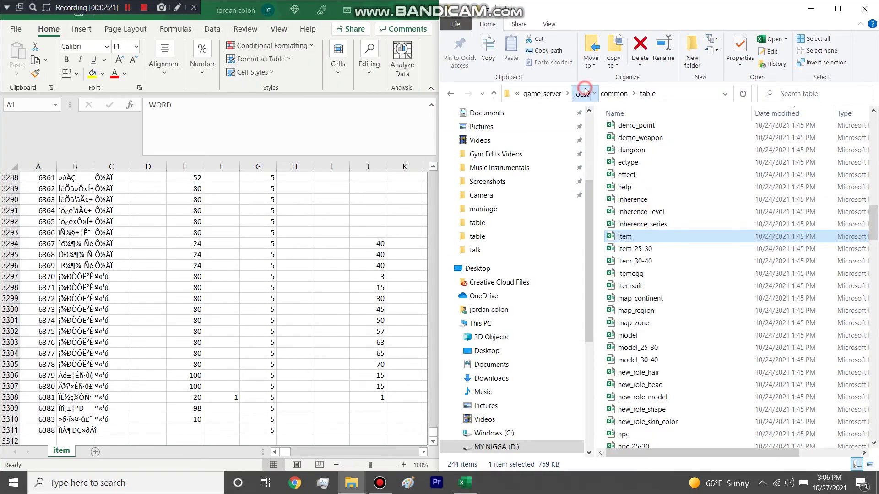
{"action": "left_click", "coordinate": [614, 145]}
{"action": "double_click", "coordinate": [614, 145]}
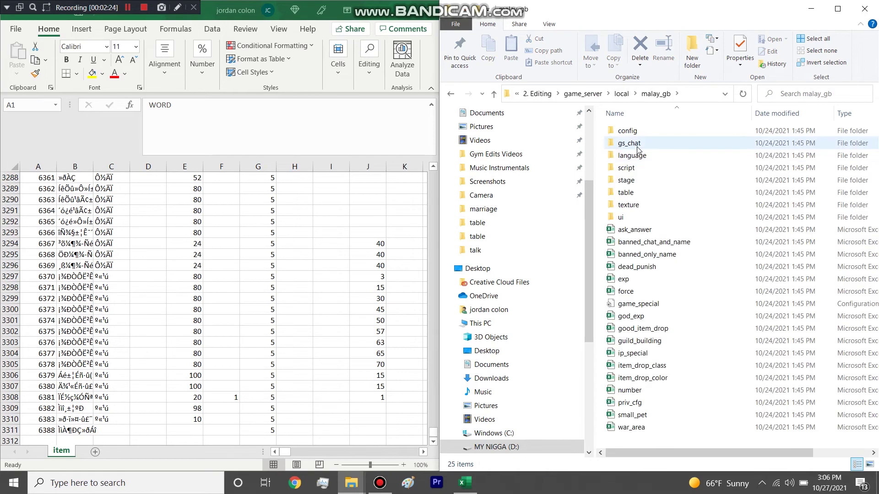
{"action": "double_click", "coordinate": [637, 151]}
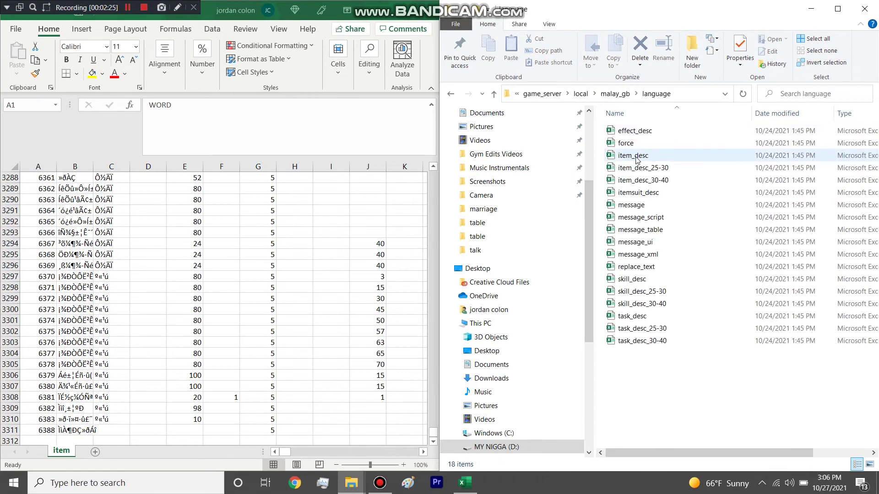
{"action": "left_click", "coordinate": [636, 156]}
{"action": "double_click", "coordinate": [636, 158]}
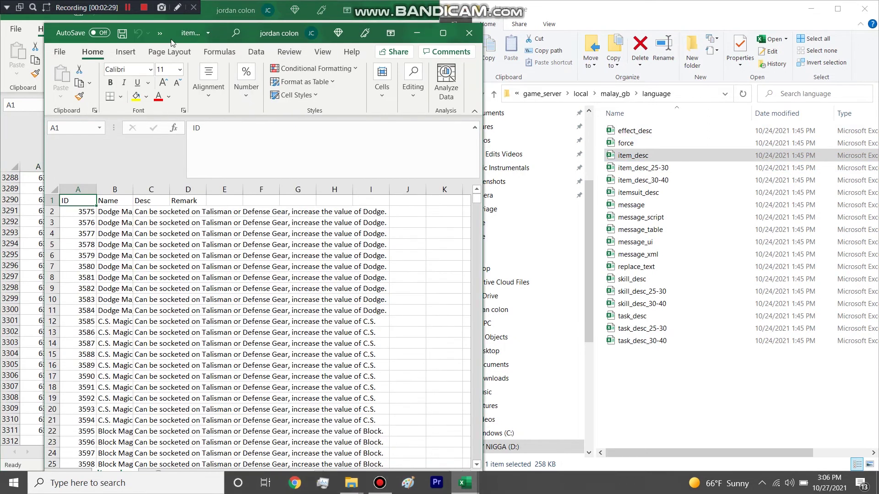
Dock the item_desc workbook beside the item workbook and go to the end of its item list.
{"action": "left_click_drag", "start_coordinate": [170, 34], "coordinate": [877, 37]}
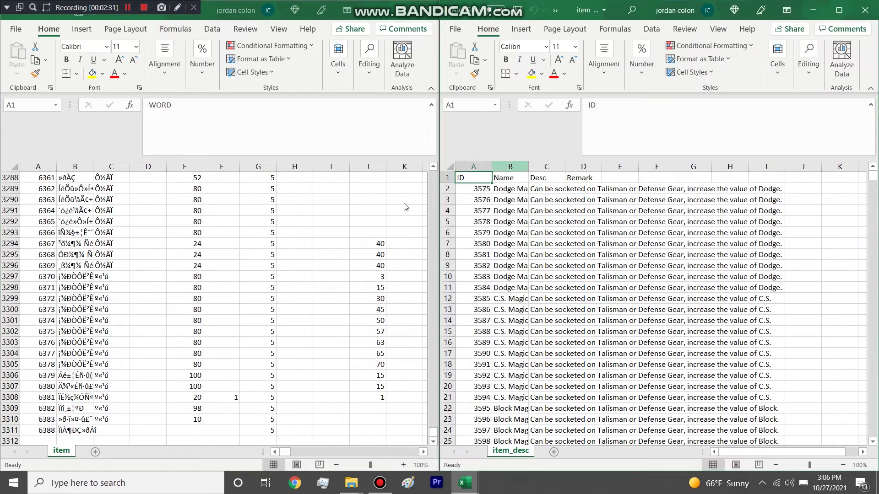
{"action": "left_click", "coordinate": [291, 219]}
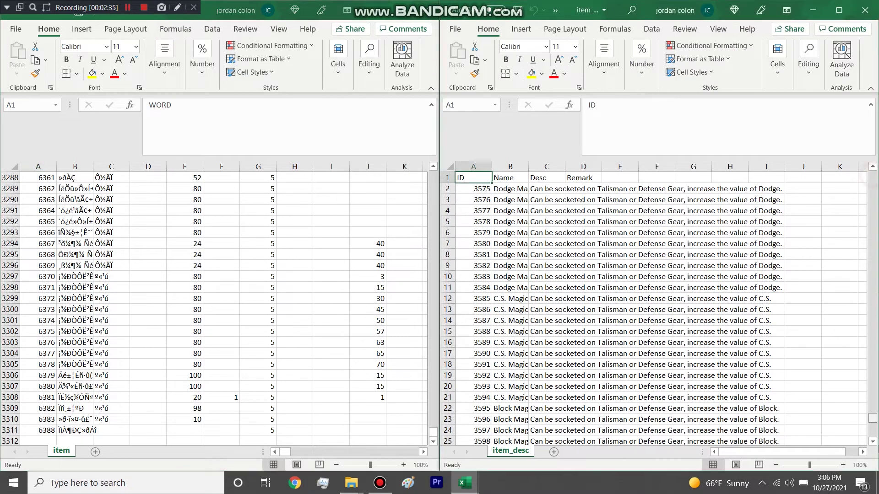
{"action": "left_click_drag", "start_coordinate": [873, 177], "coordinate": [873, 432]}
{"action": "scroll", "coordinate": [554, 310], "scroll_direction": "down", "scroll_amount": 1}
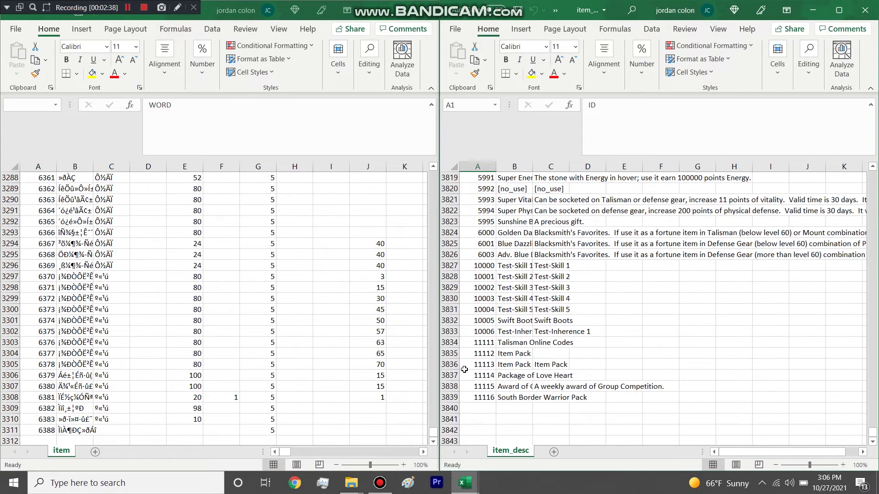
{"action": "left_click", "coordinate": [446, 405]}
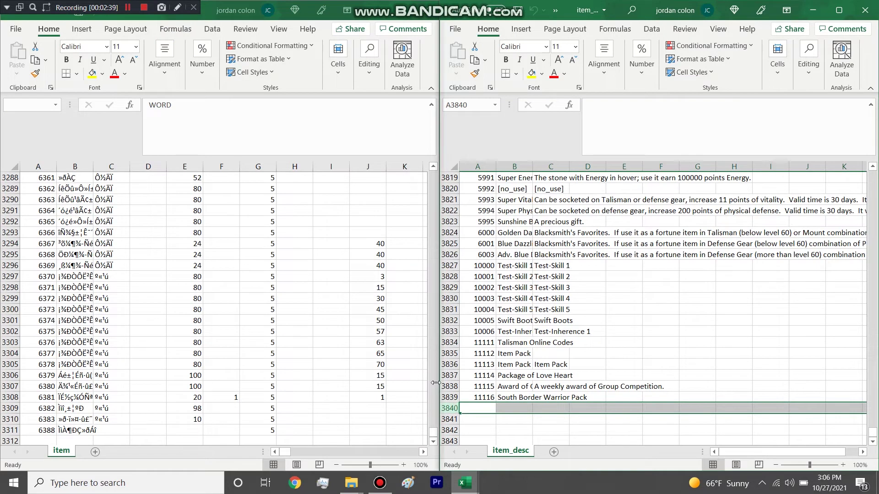
{"action": "left_click", "coordinate": [360, 283]}
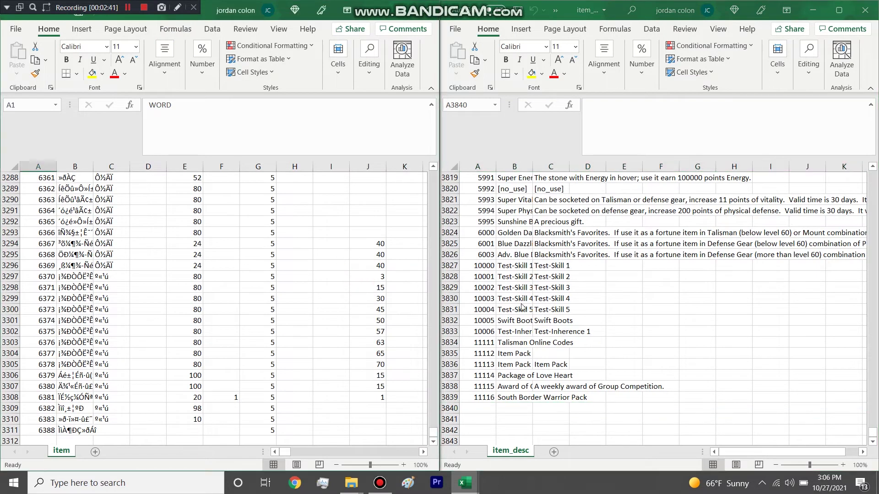
Widen the Name column in item_desc to fit the full item names.
{"action": "left_click", "coordinate": [544, 308]}
{"action": "double_click", "coordinate": [533, 166]}
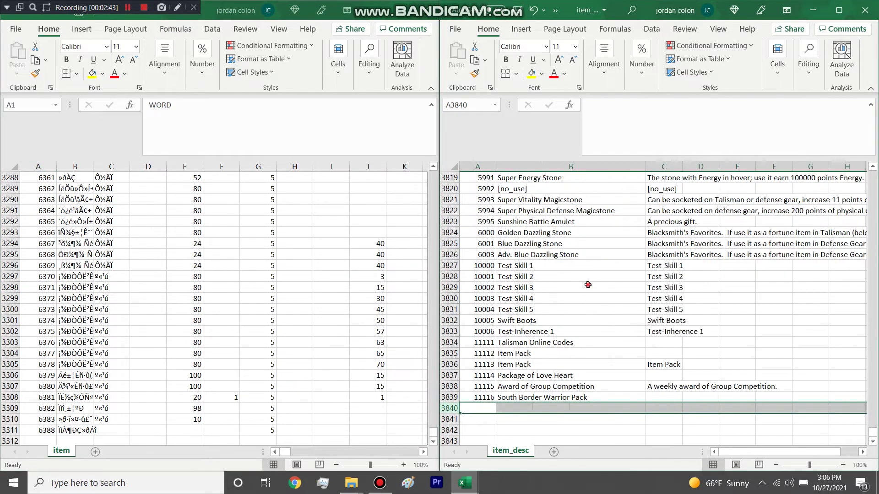
{"action": "left_click", "coordinate": [588, 285]}
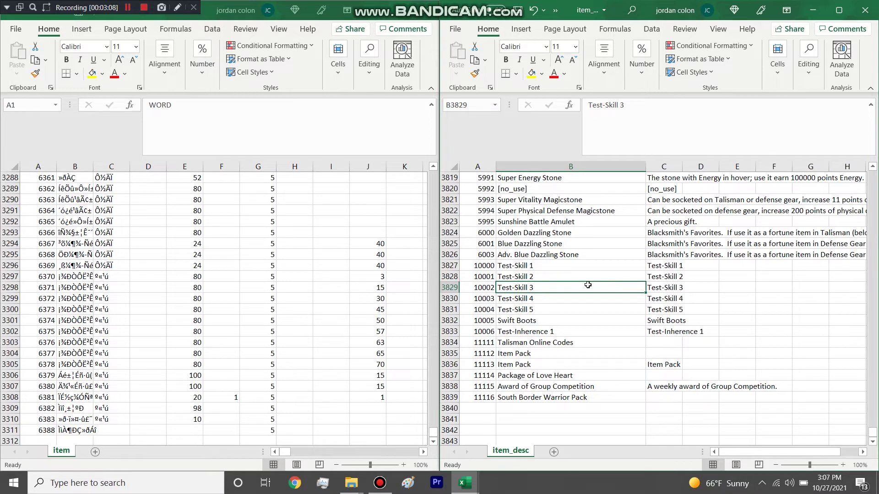
Look through the item names and descriptions in item_desc for an existing item row to use.
{"action": "scroll", "coordinate": [590, 285], "scroll_direction": "up", "scroll_amount": 20}
{"action": "scroll", "coordinate": [595, 286], "scroll_direction": "up", "scroll_amount": 20}
{"action": "scroll", "coordinate": [595, 287], "scroll_direction": "up", "scroll_amount": 20}
{"action": "scroll", "coordinate": [593, 286], "scroll_direction": "up", "scroll_amount": 20}
{"action": "scroll", "coordinate": [593, 286], "scroll_direction": "up", "scroll_amount": 18}
{"action": "scroll", "coordinate": [593, 286], "scroll_direction": "up", "scroll_amount": 20}
{"action": "scroll", "coordinate": [570, 263], "scroll_direction": "up", "scroll_amount": 8}
{"action": "scroll", "coordinate": [571, 264], "scroll_direction": "down", "scroll_amount": 1}
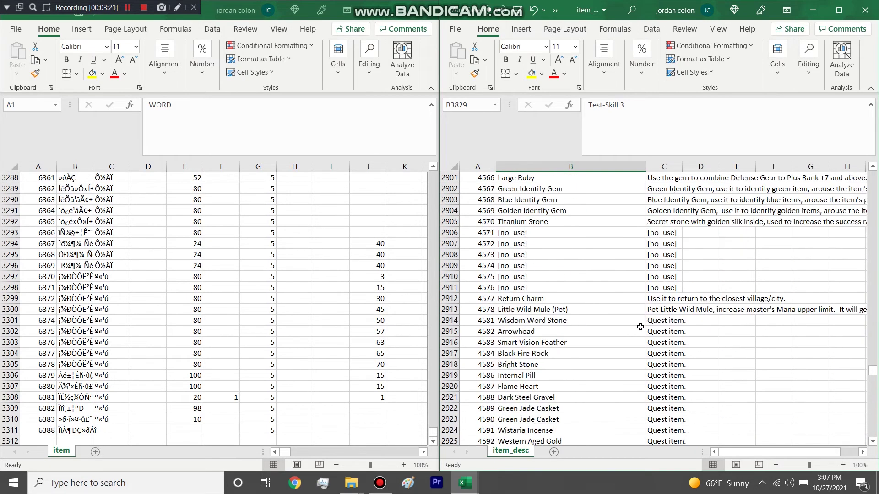
{"action": "left_click", "coordinate": [446, 321]}
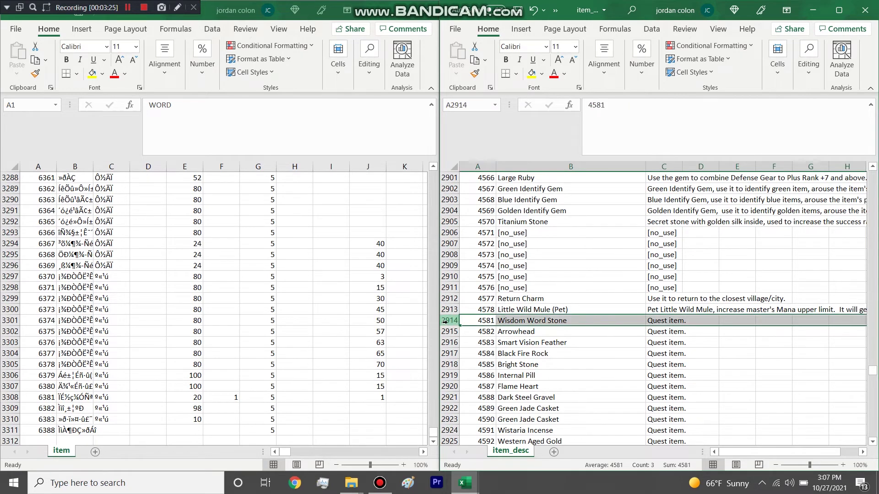
{"action": "scroll", "coordinate": [524, 320], "scroll_direction": "up", "scroll_amount": 10}
{"action": "scroll", "coordinate": [525, 320], "scroll_direction": "down", "scroll_amount": 10}
{"action": "scroll", "coordinate": [523, 319], "scroll_direction": "up", "scroll_amount": 20}
{"action": "scroll", "coordinate": [522, 318], "scroll_direction": "up", "scroll_amount": 20}
{"action": "scroll", "coordinate": [529, 331], "scroll_direction": "down", "scroll_amount": 3}
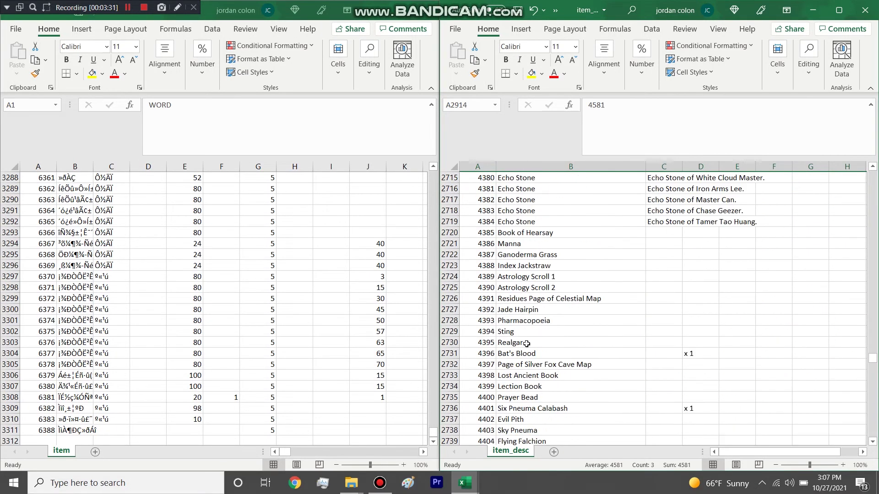
{"action": "scroll", "coordinate": [513, 335], "scroll_direction": "up", "scroll_amount": 9}
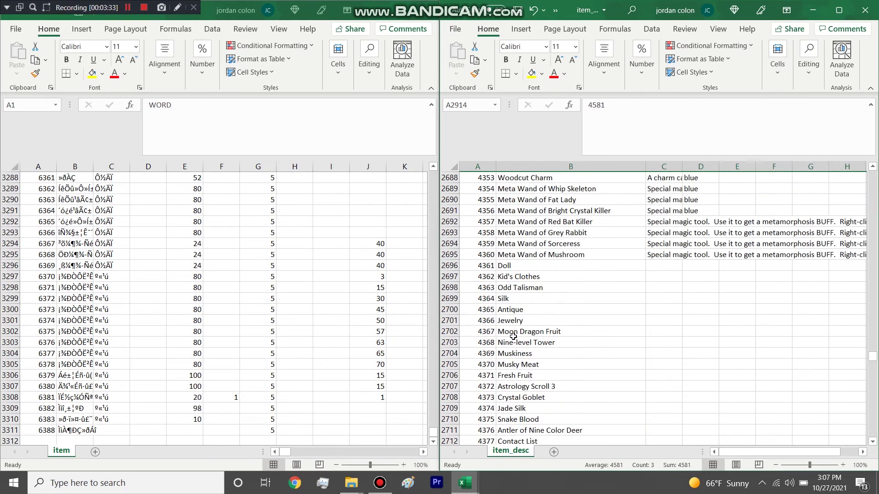
{"action": "scroll", "coordinate": [513, 337], "scroll_direction": "up", "scroll_amount": 18}
{"action": "left_click", "coordinate": [513, 335]}
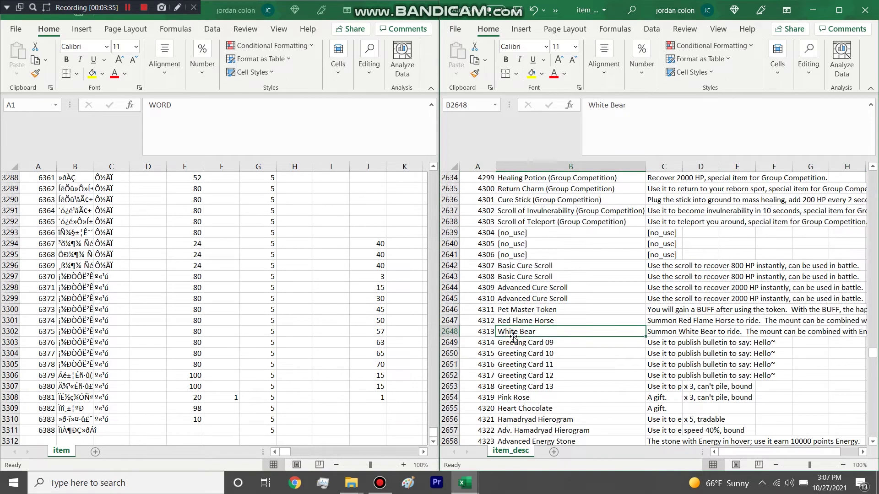
Search item_desc for "Key" and step through the matching cells.
{"action": "key", "text": "ctrl+f"}
{"action": "type", "text": "Key"}
{"action": "key", "text": "Return"}
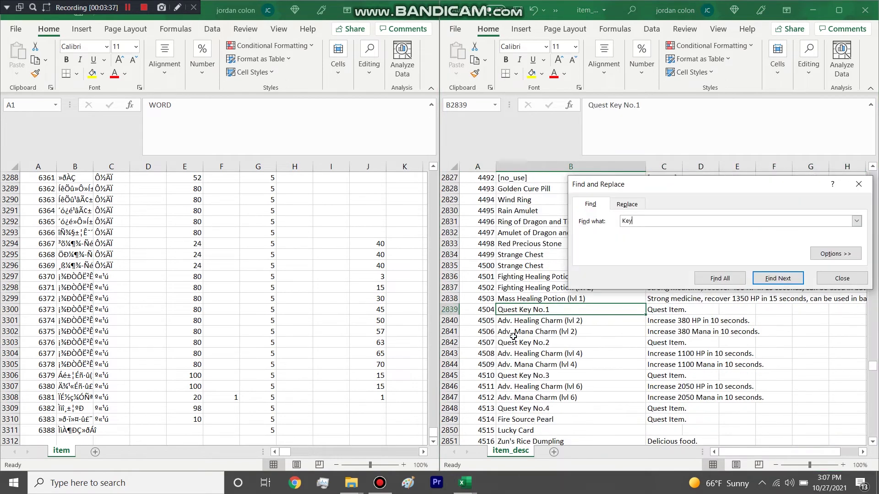
{"action": "key", "text": "Return"}
{"action": "key", "text": "Return"}
{"action": "key", "text": "Return"}
{"action": "key", "text": "Return"}
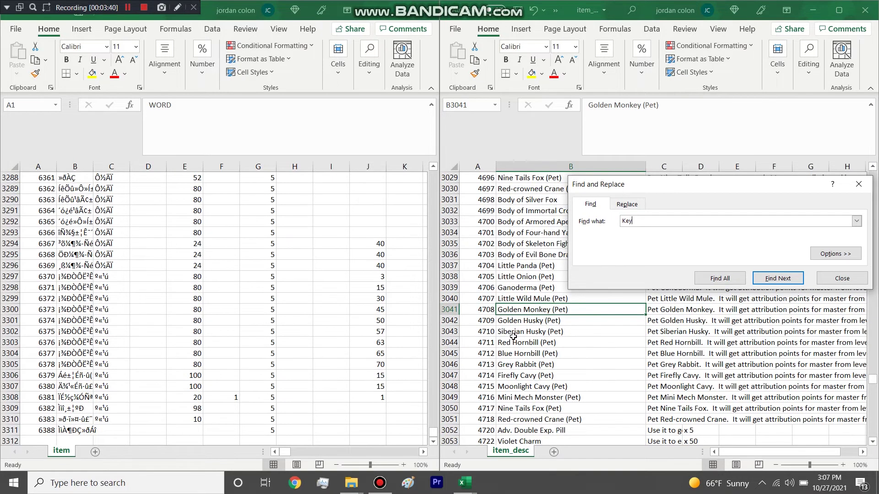
{"action": "key", "text": "Return"}
{"action": "key", "text": "Return"}
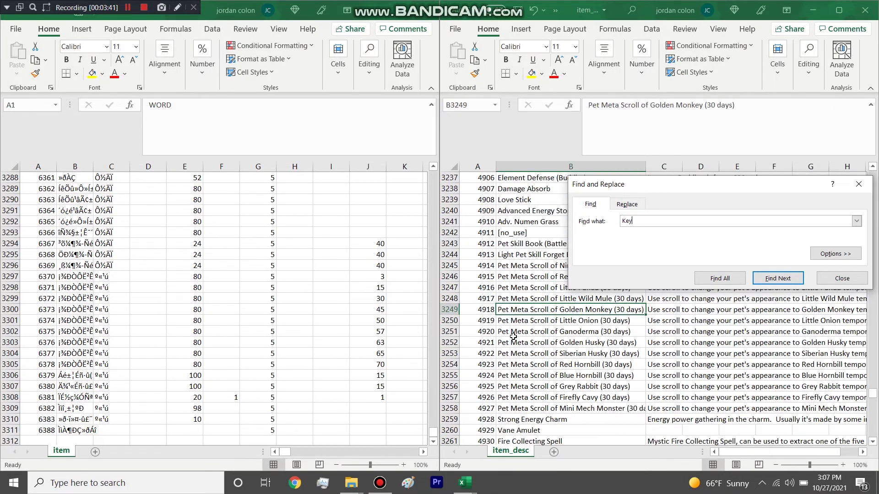
{"action": "key", "text": "Return"}
{"action": "key", "text": "Return"}
{"action": "key", "text": "BackSpace"}
{"action": "key", "text": "BackSpace"}
{"action": "key", "text": "BackSpace"}
{"action": "type", "text": "Secre"}
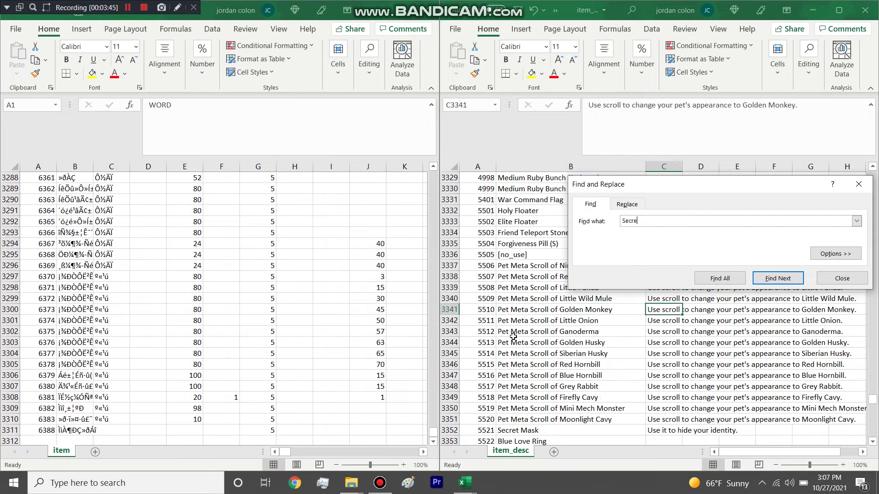
{"action": "key", "text": "BackSpace"}
{"action": "key", "text": "BackSpace"}
{"action": "key", "text": "BackSpace"}
{"action": "key", "text": "BackSpace"}
{"action": "key", "text": "BackSpace"}
Search item_desc for "Cata" and copy the entire Catacomb Fragment row.
{"action": "type", "text": "Cata"}
{"action": "key", "text": "Return"}
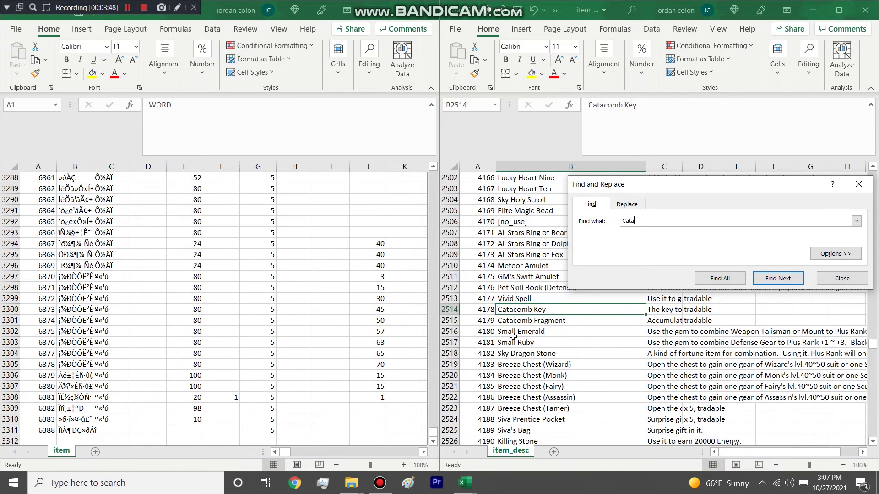
{"action": "key", "text": "Escape"}
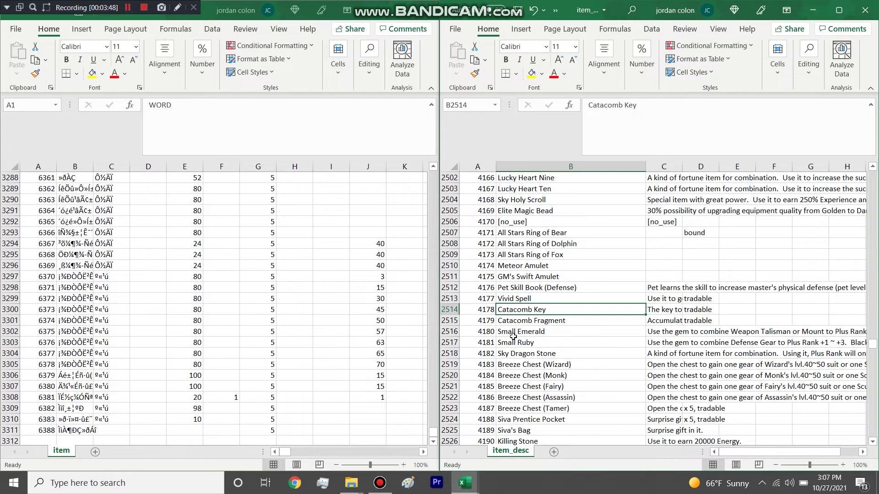
{"action": "left_click", "coordinate": [449, 320]}
{"action": "key", "text": "ctrl+c"}
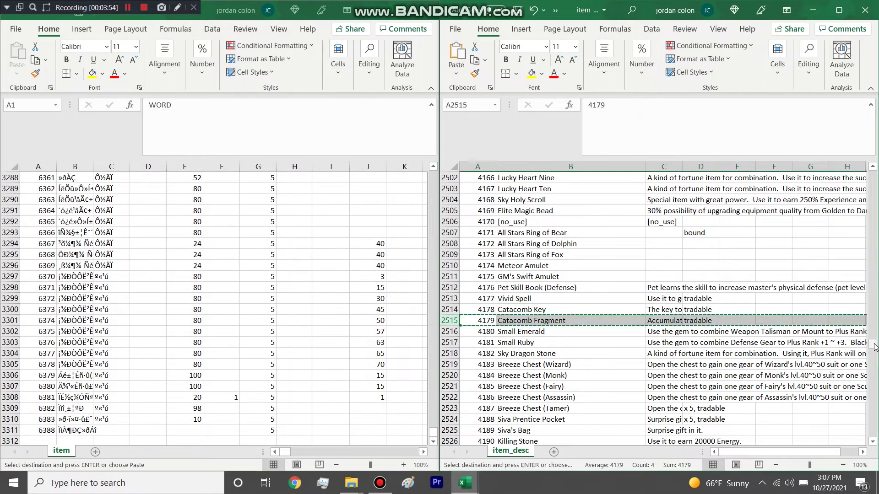
Find item ID 4179 in the item workbook and copy its entire row.
{"action": "left_click", "coordinate": [213, 264]}
{"action": "key", "text": "ctrl+f"}
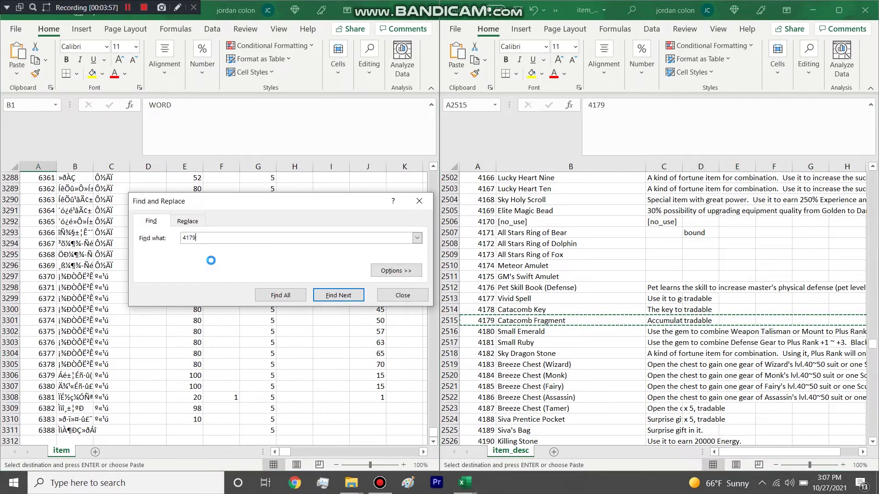
{"action": "key", "text": "Escape"}
{"action": "key", "text": "shift+space"}
{"action": "key", "text": "ctrl+c"}
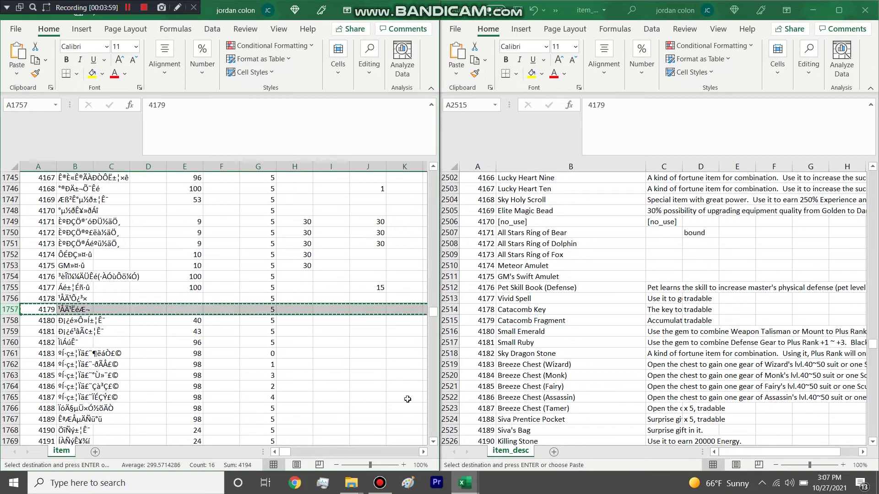
Paste the copied item row into row 3314, below the last entries of the item sheet.
{"action": "left_click_drag", "start_coordinate": [433, 314], "coordinate": [433, 433]}
{"action": "scroll", "coordinate": [79, 337], "scroll_direction": "down", "scroll_amount": 4}
{"action": "left_click", "coordinate": [10, 299]}
{"action": "key", "text": "ctrl+v"}
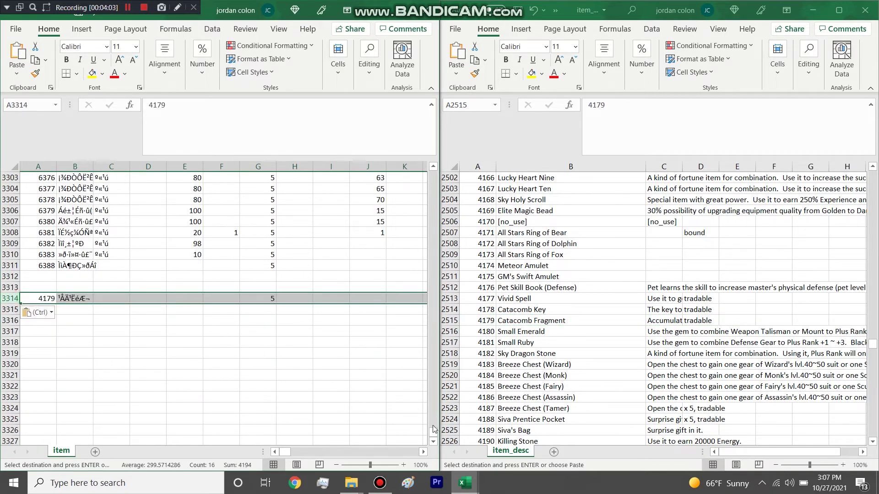
Copy the header row 3 of the item sheet into row 3313, directly above the pasted item row.
{"action": "left_click_drag", "start_coordinate": [433, 433], "coordinate": [430, 172]}
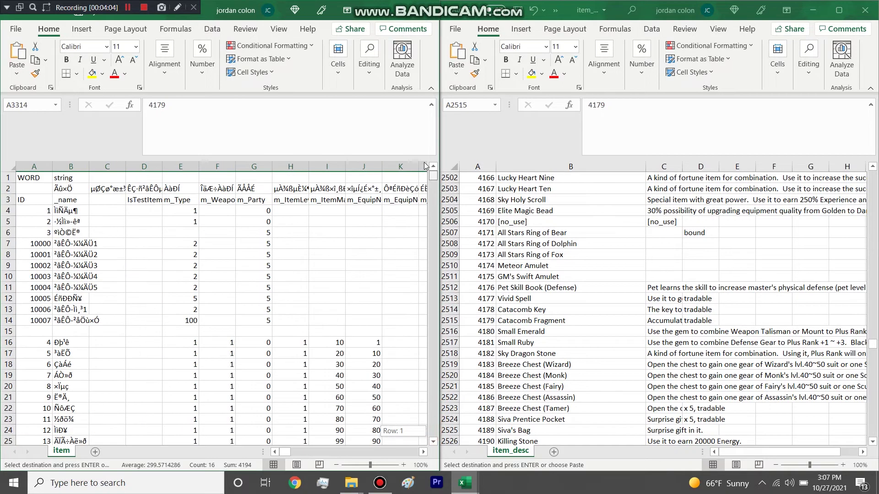
{"action": "left_click", "coordinate": [8, 199]}
{"action": "key", "text": "ctrl+c"}
{"action": "left_click_drag", "start_coordinate": [436, 177], "coordinate": [433, 432]}
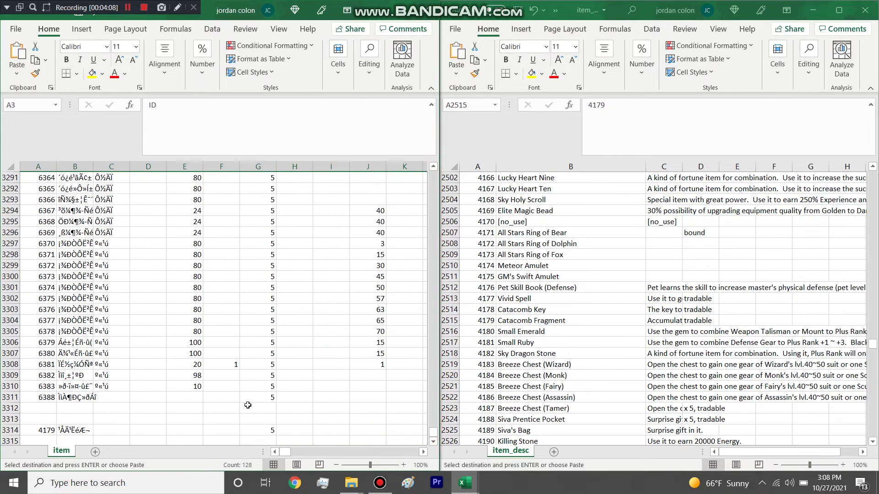
{"action": "left_click", "coordinate": [17, 422]}
{"action": "key", "text": "ctrl+v"}
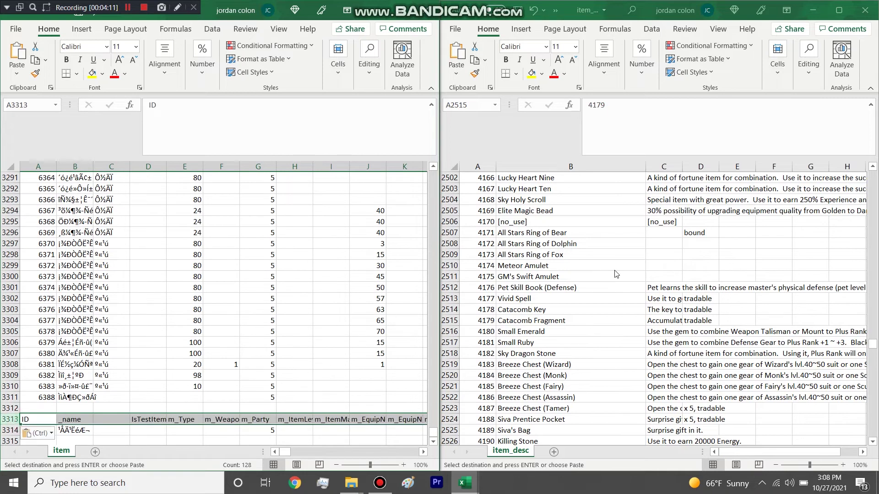
Enter the new item ID 20000 in cell A3841 of item_desc, below the last entries.
{"action": "key", "text": "alt+Tab"}
{"action": "key", "text": "shift+space"}
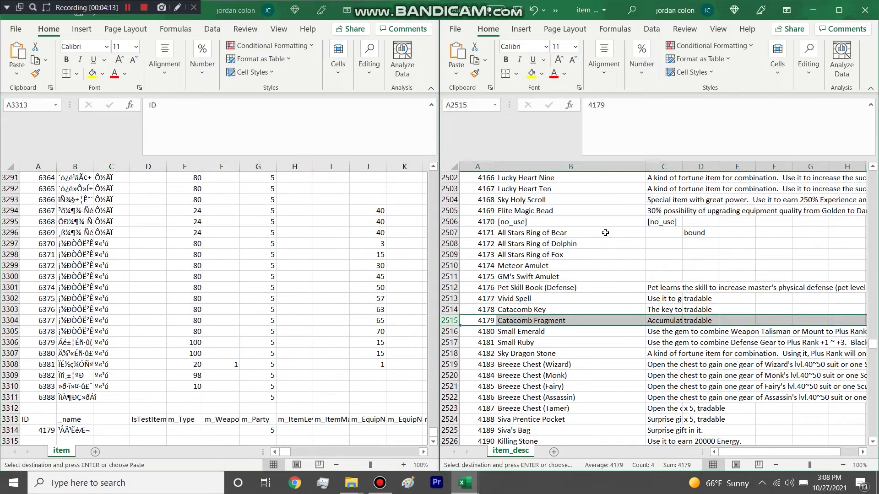
{"action": "left_click", "coordinate": [595, 255]}
{"action": "scroll", "coordinate": [778, 250], "scroll_direction": "down", "scroll_amount": 10}
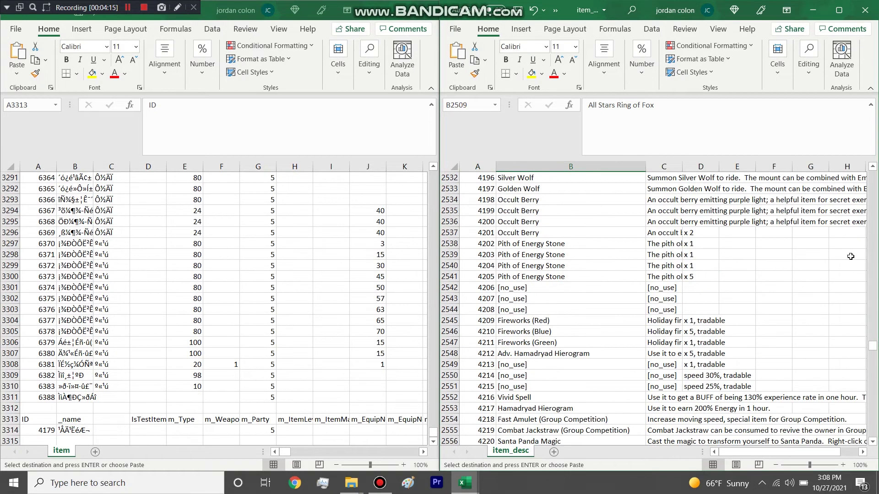
{"action": "left_click_drag", "start_coordinate": [869, 347], "coordinate": [870, 433]}
{"action": "left_click", "coordinate": [475, 354]}
{"action": "type", "text": "200000"}
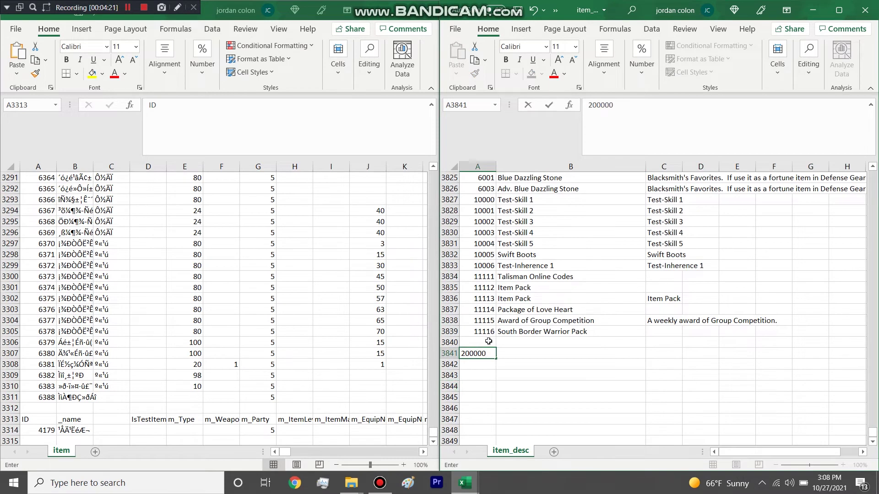
{"action": "key", "text": "BackSpace"}
{"action": "left_click", "coordinate": [480, 367]}
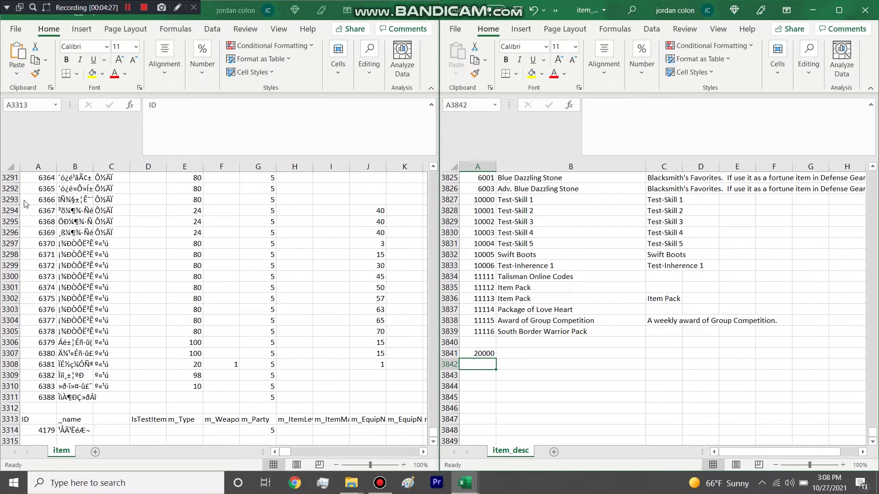
Widen the _name column of the item sheet and name the item in B3314 "Test Item 1".
{"action": "key", "text": "alt+Tab"}
{"action": "key", "text": "shift+space"}
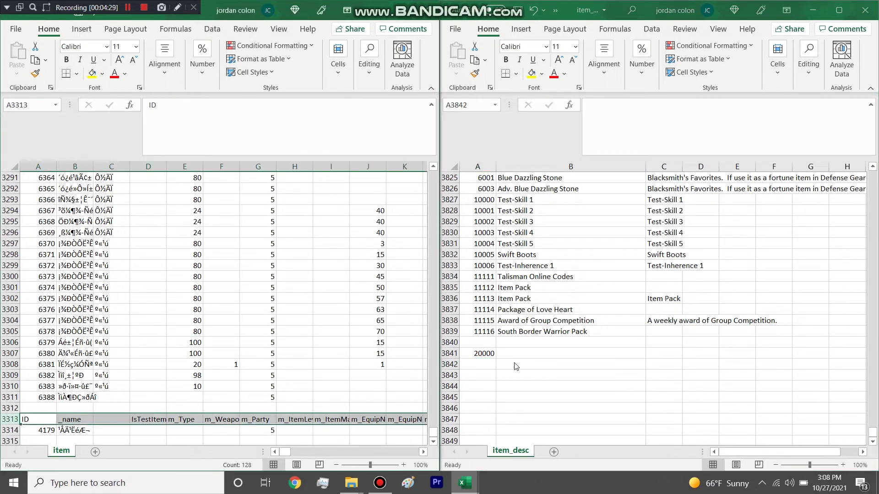
{"action": "left_click", "coordinate": [75, 431]}
{"action": "scroll", "coordinate": [107, 382], "scroll_direction": "down", "scroll_amount": 1}
{"action": "scroll", "coordinate": [107, 383], "scroll_direction": "down", "scroll_amount": 2}
{"action": "left_click_drag", "start_coordinate": [94, 166], "coordinate": [156, 167]}
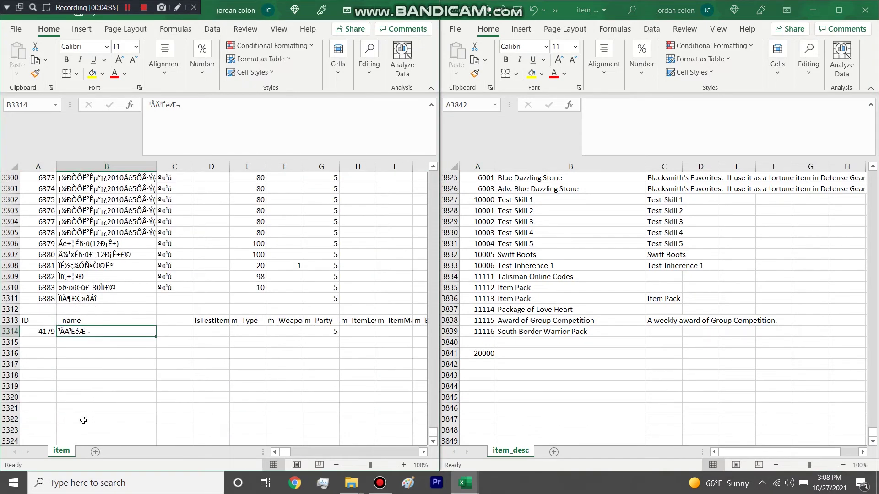
{"action": "type", "text": "Test Item 1"}
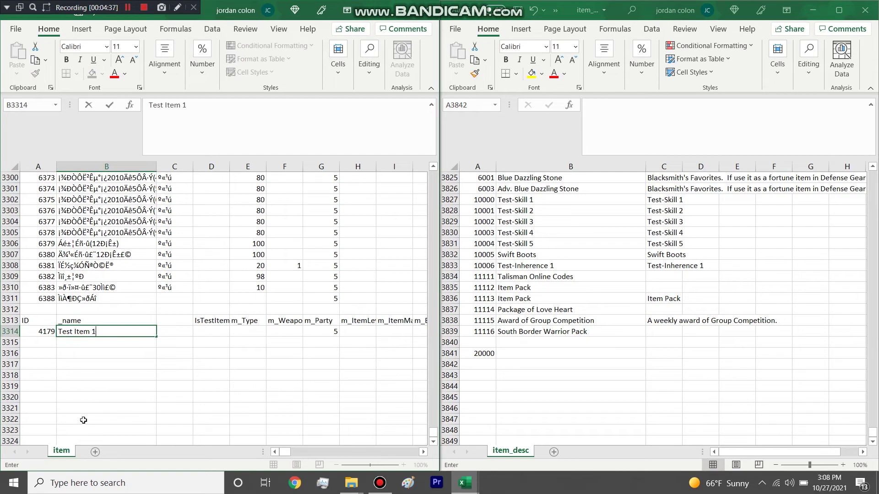
Copy the name Test Item 1 from the item sheet into cell B3841 of item_desc.
{"action": "left_click_drag", "start_coordinate": [137, 337], "coordinate": [39, 326]}
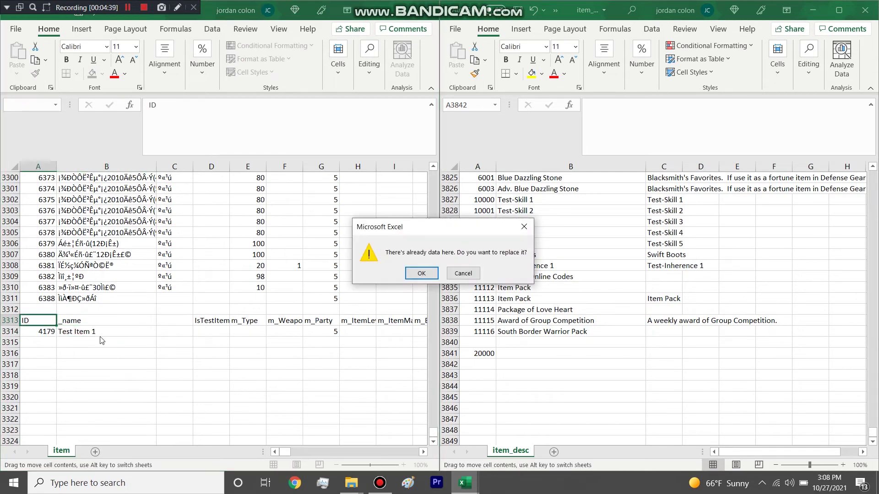
{"action": "key", "text": "Escape"}
{"action": "key", "text": "ctrl+c"}
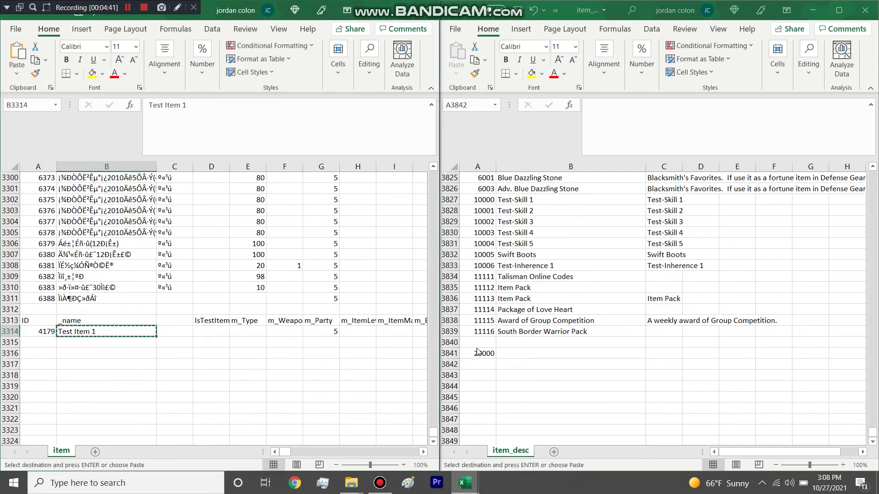
{"action": "left_click", "coordinate": [540, 357]}
{"action": "key", "text": "ctrl+v"}
Enter the description "Item used for testing." in C3841 of item_desc and fit column C to its contents.
{"action": "left_click", "coordinate": [657, 357]}
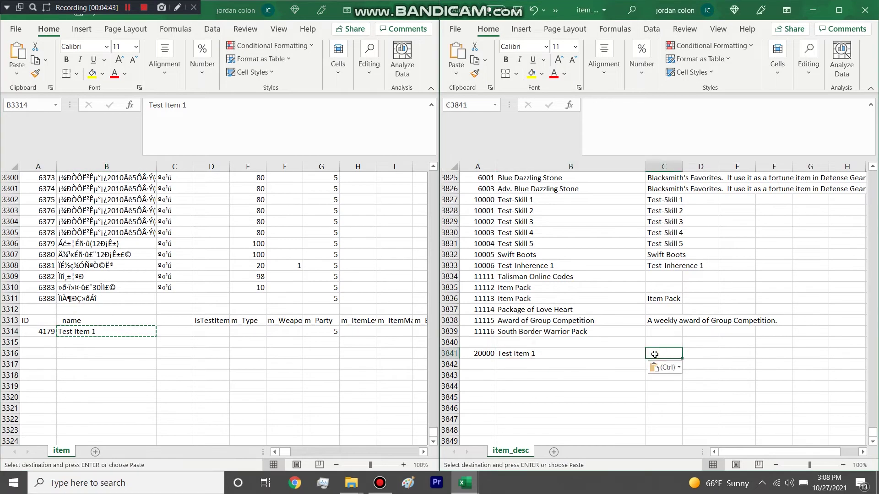
{"action": "type", "text": "Item used for testing."}
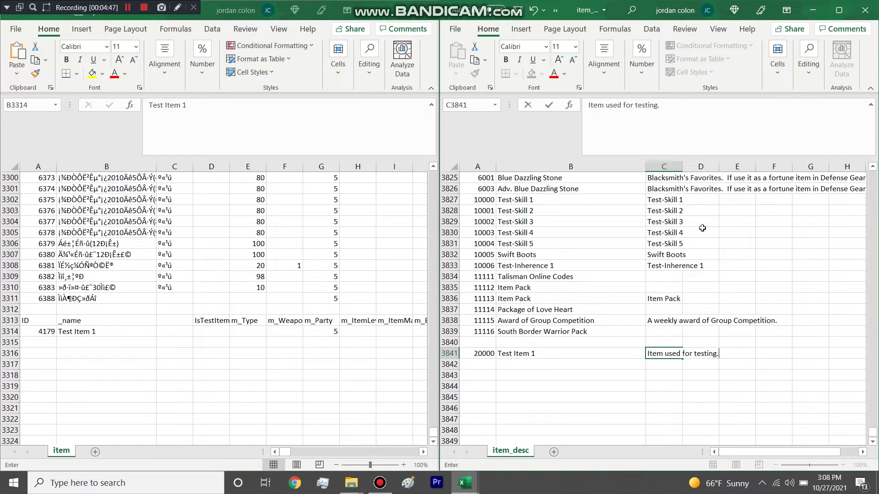
{"action": "left_click", "coordinate": [673, 166]}
{"action": "double_click", "coordinate": [682, 167]}
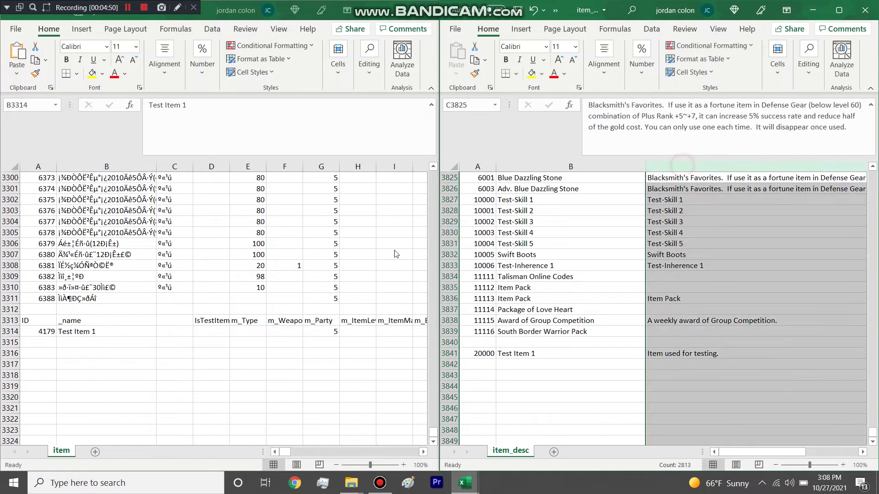
{"action": "left_click", "coordinate": [682, 231]}
Maximize the item workbook, fit column M to its contents and set Test Item 1's DefaultColor to 2.
{"action": "left_click", "coordinate": [406, 9]}
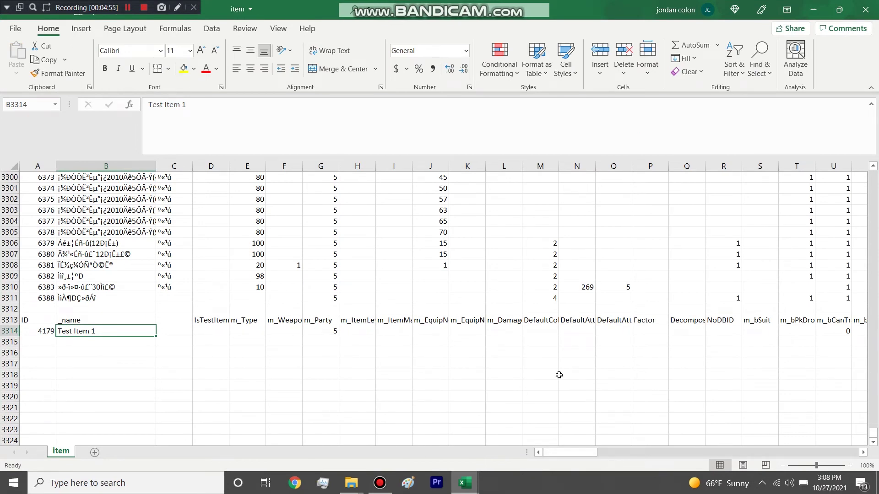
{"action": "double_click", "coordinate": [558, 166]}
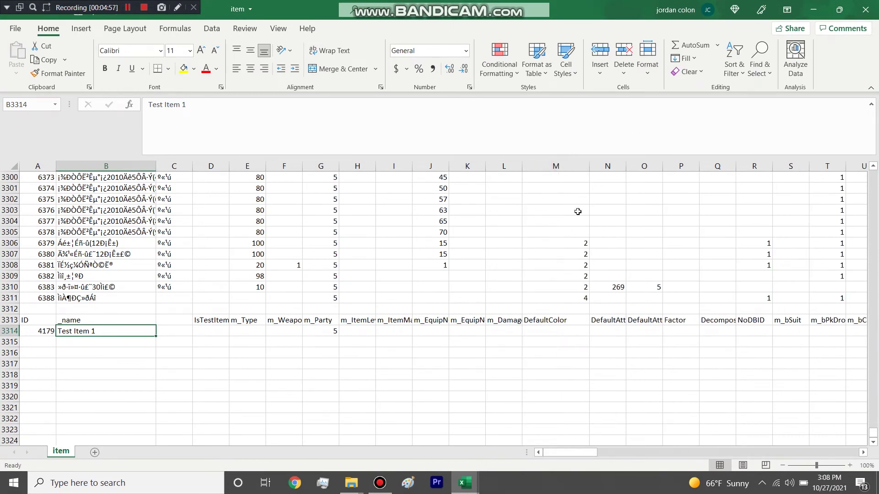
{"action": "left_click", "coordinate": [547, 330]}
{"action": "type", "text": "2"}
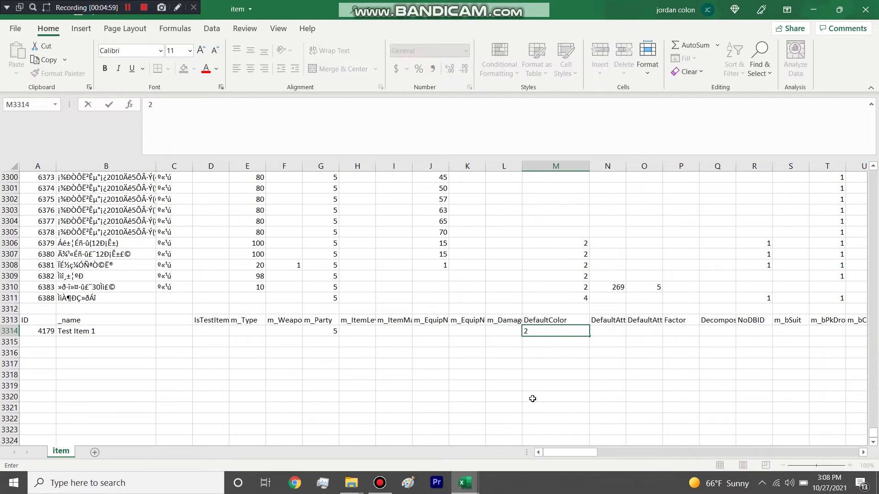
Set Test Item 1's m_bCanTrade value to 1 and fit column U to its contents.
{"action": "left_click_drag", "start_coordinate": [561, 452], "coordinate": [585, 443]}
{"action": "left_click", "coordinate": [553, 320]}
{"action": "left_click", "coordinate": [552, 331]}
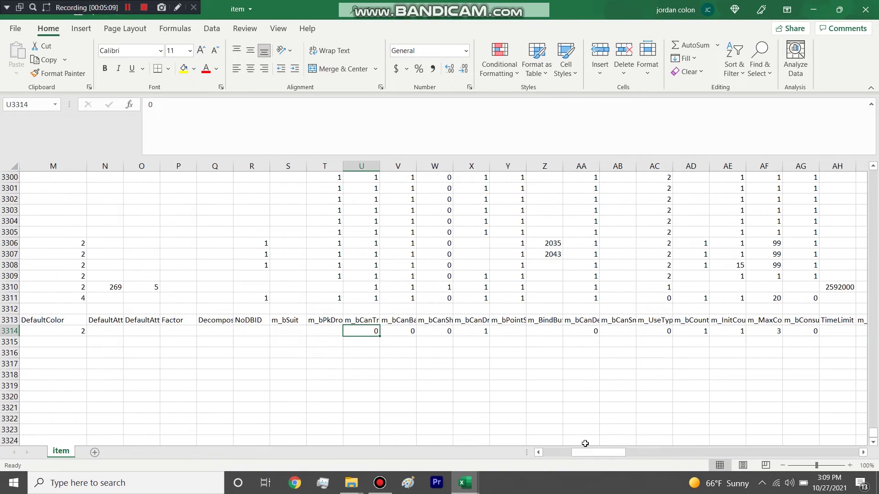
{"action": "type", "text": "1"}
{"action": "left_click", "coordinate": [387, 166]}
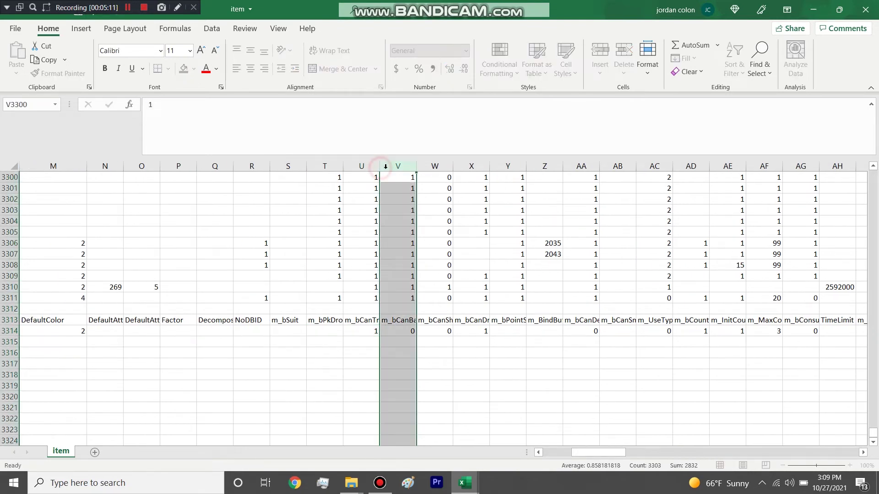
{"action": "double_click", "coordinate": [379, 165]}
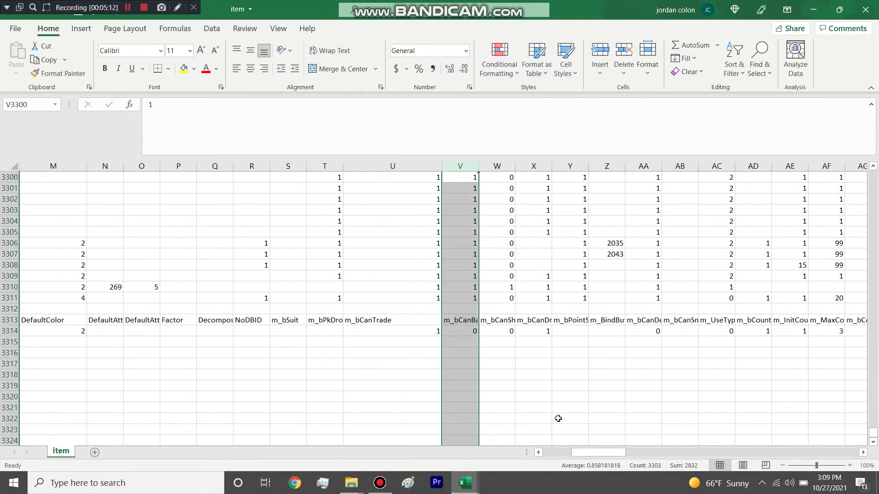
Set Test Item 1's value in column V (cell V3314) to 1.
{"action": "left_click", "coordinate": [471, 320]}
{"action": "left_click", "coordinate": [464, 329]}
{"action": "type", "text": "1"}
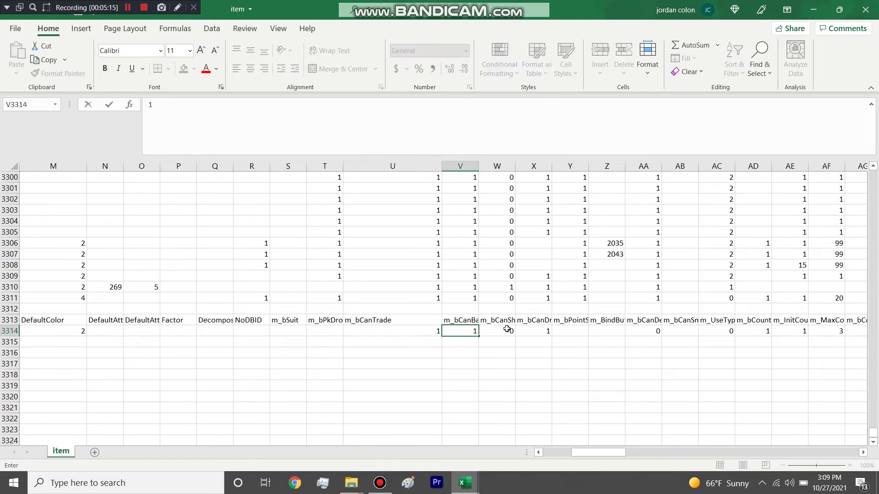
{"action": "left_click", "coordinate": [561, 330]}
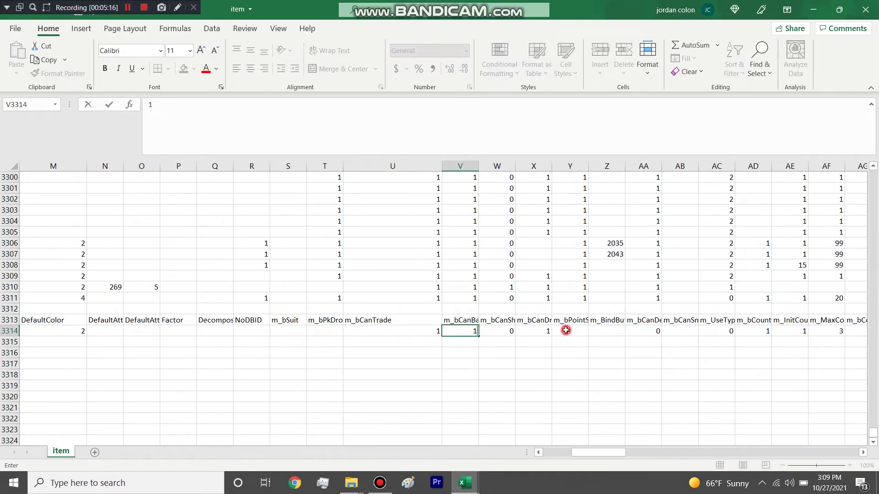
Widen columns AD to AF so the full m_bCountable, m_InitCount and m_MaxCount headers fit.
{"action": "left_click", "coordinate": [657, 334]}
{"action": "left_click_drag", "start_coordinate": [616, 453], "coordinate": [635, 455]}
{"action": "left_click_drag", "start_coordinate": [522, 166], "coordinate": [749, 166]}
Examine the m_bCountable and m_InitCount headers together with Test Item 1's values below them.
{"action": "left_click_drag", "start_coordinate": [529, 320], "coordinate": [533, 333]}
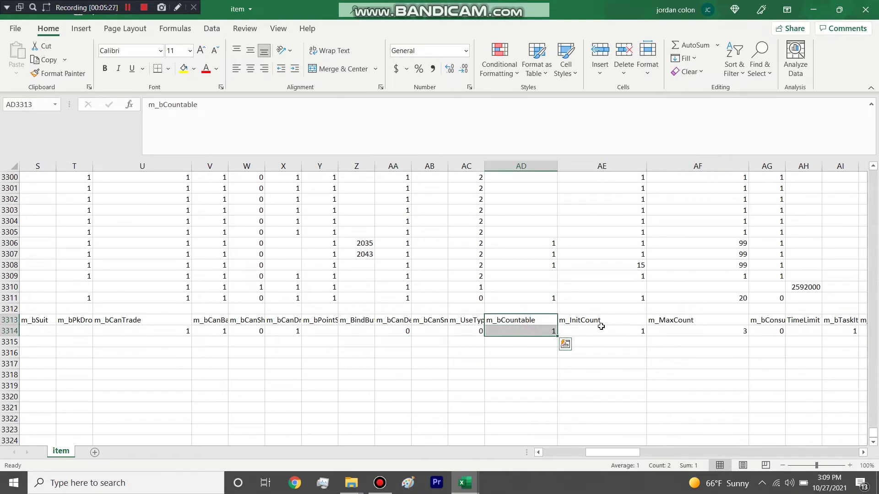
{"action": "left_click_drag", "start_coordinate": [608, 319], "coordinate": [604, 333]}
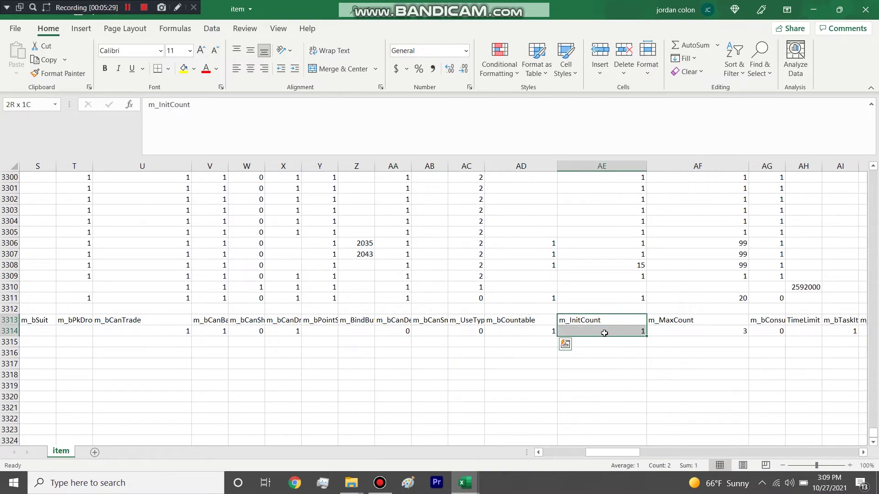
{"action": "left_click", "coordinate": [604, 333]}
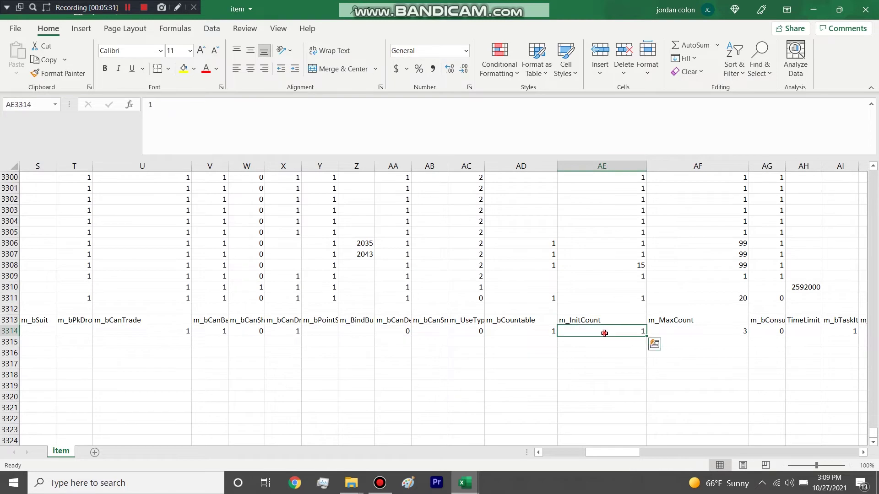
{"action": "left_click", "coordinate": [603, 339]}
{"action": "left_click", "coordinate": [610, 331]}
{"action": "left_click_drag", "start_coordinate": [610, 320], "coordinate": [611, 330]}
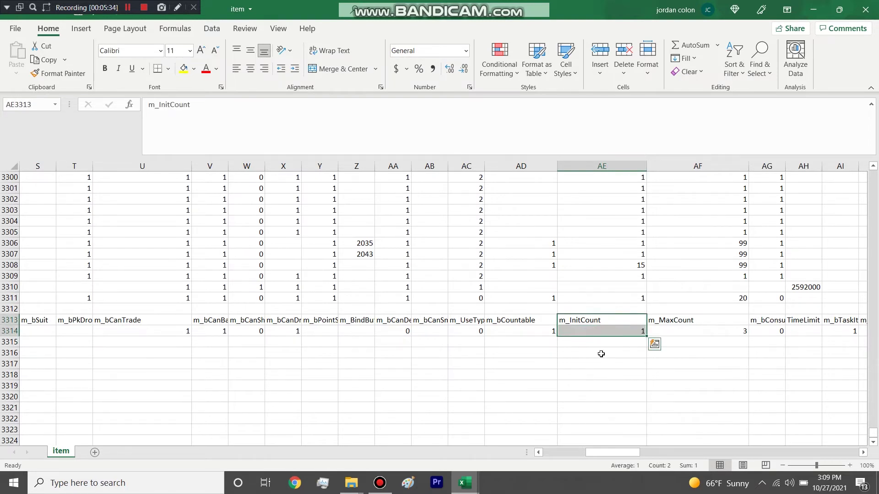
{"action": "left_click", "coordinate": [2, 331]}
{"action": "left_click", "coordinate": [572, 355]}
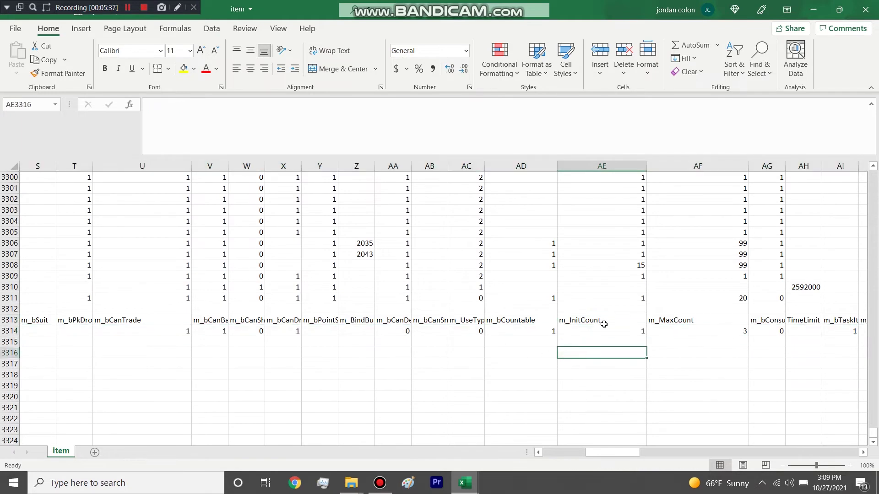
Set Test Item 1's m_MaxCount to 250 and slightly widen column AG.
{"action": "left_click", "coordinate": [719, 328]}
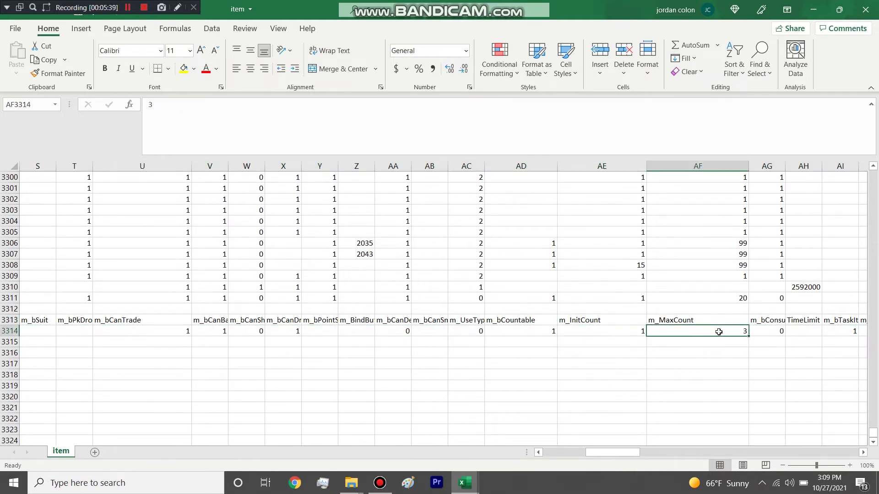
{"action": "type", "text": "250"}
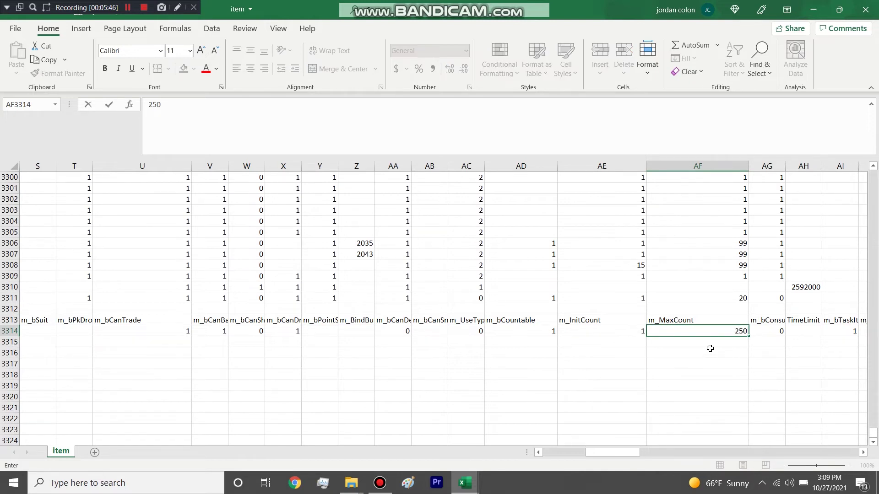
{"action": "left_click_drag", "start_coordinate": [614, 453], "coordinate": [639, 454]}
{"action": "left_click", "coordinate": [479, 166]}
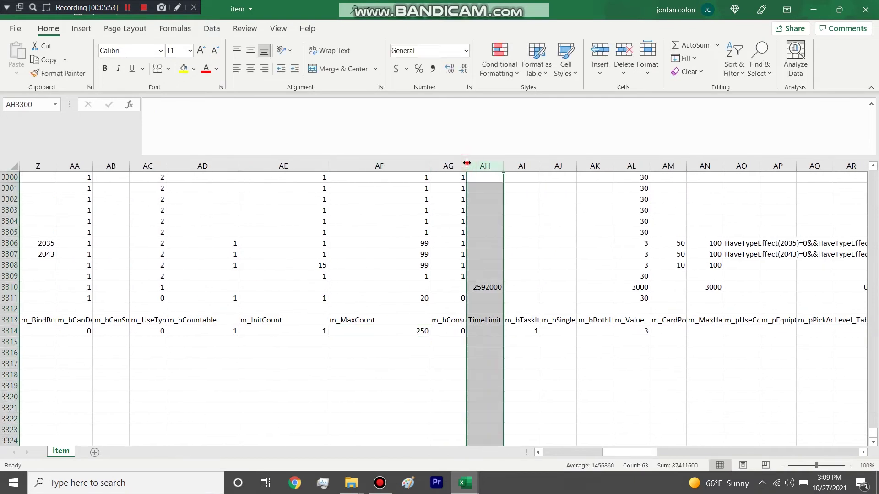
{"action": "left_click_drag", "start_coordinate": [467, 166], "coordinate": [474, 166]}
{"action": "left_click", "coordinate": [544, 317]}
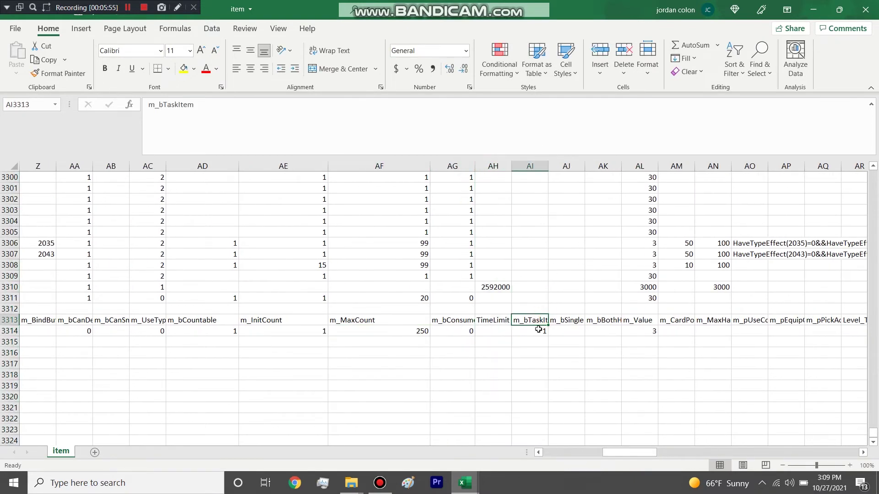
Duplicate the entire Test Item 1 row 3314 into row 3315.
{"action": "left_click", "coordinate": [10, 331]}
{"action": "left_click", "coordinate": [615, 454]}
{"action": "left_click_drag", "start_coordinate": [494, 445], "coordinate": [447, 442]}
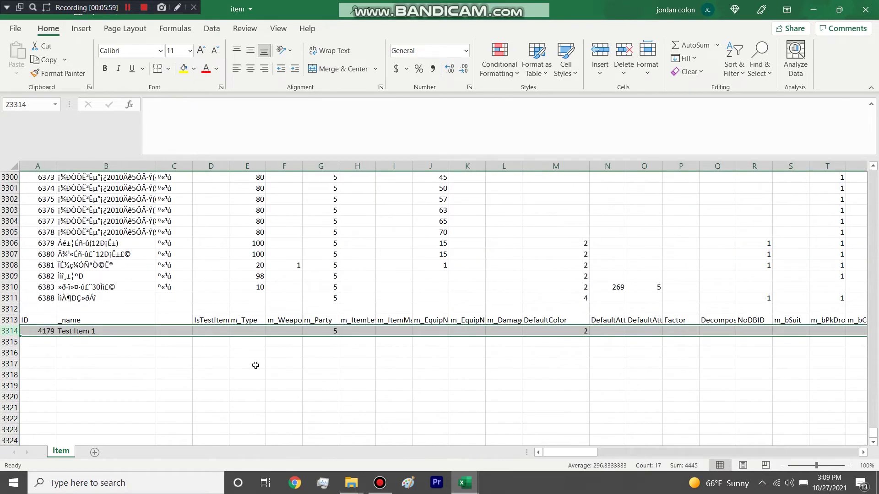
{"action": "key", "text": "ctrl+c"}
{"action": "left_click", "coordinate": [11, 342]}
{"action": "key", "text": "ctrl+v"}
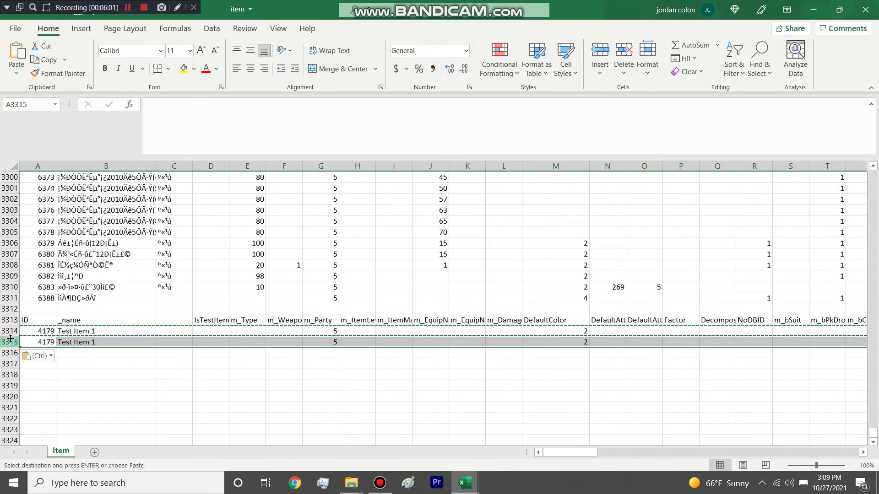
Rename the duplicated item in row 3315 to "Quest Item 1".
{"action": "left_click", "coordinate": [7, 332]}
{"action": "left_click", "coordinate": [8, 341]}
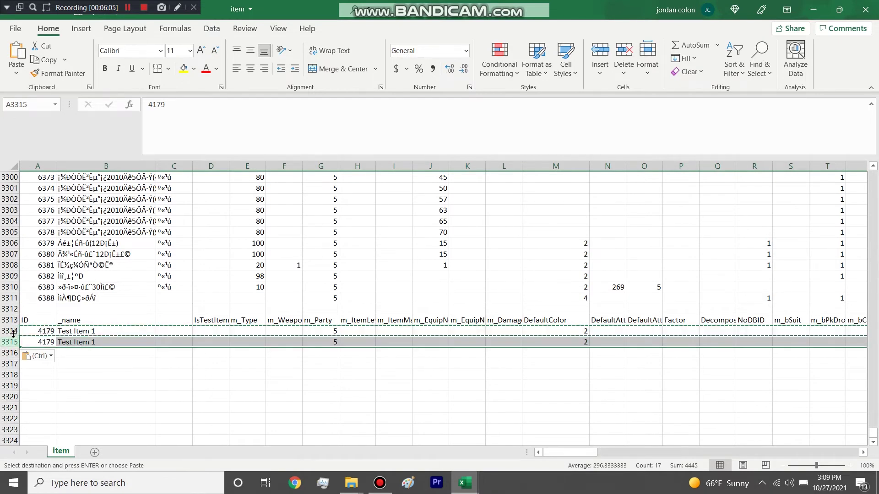
{"action": "left_click", "coordinate": [109, 343]}
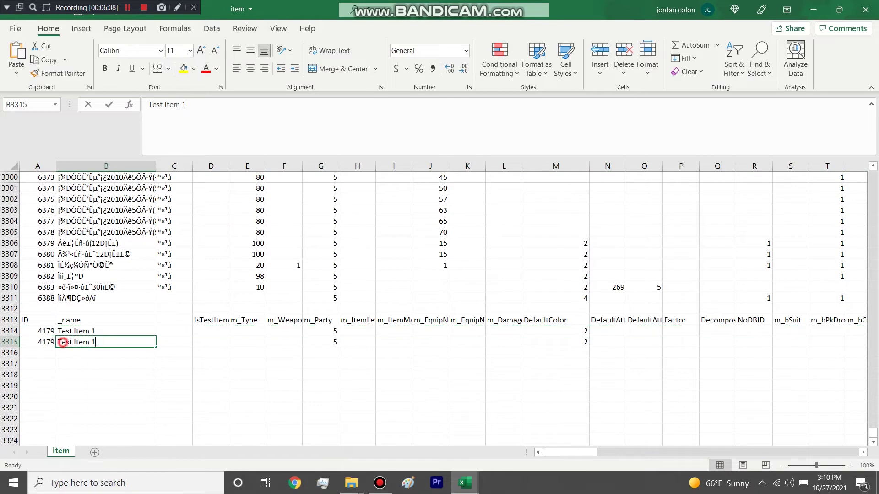
{"action": "double_click", "coordinate": [63, 343]}
{"action": "double_click", "coordinate": [64, 343]}
{"action": "type", "text": "Quest"}
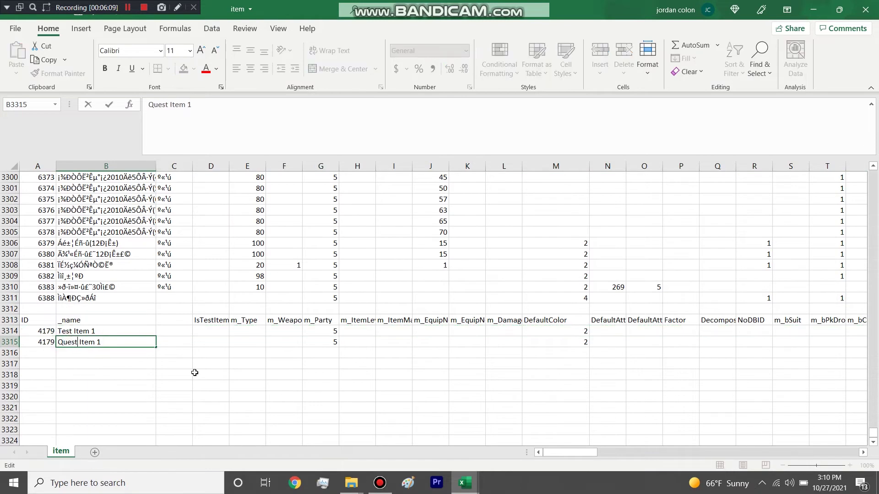
{"action": "left_click", "coordinate": [211, 386]}
Clear Test Item 1's task-item value in cell AI3314, keeping the value of Quest Item 1 below it.
{"action": "left_click_drag", "start_coordinate": [576, 452], "coordinate": [607, 444]}
{"action": "left_click", "coordinate": [616, 331]}
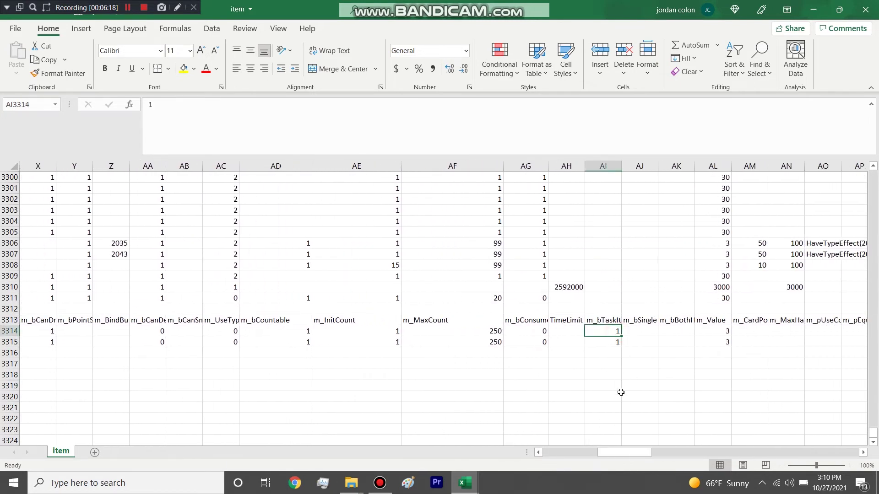
{"action": "key", "text": "BackSpace"}
{"action": "left_click", "coordinate": [607, 354]}
{"action": "left_click", "coordinate": [604, 329]}
{"action": "left_click", "coordinate": [576, 332]}
{"action": "key", "text": "BackSpace"}
{"action": "left_click", "coordinate": [572, 350]}
{"action": "left_click", "coordinate": [572, 332]}
{"action": "key", "text": "BackSpace"}
{"action": "left_click", "coordinate": [591, 382]}
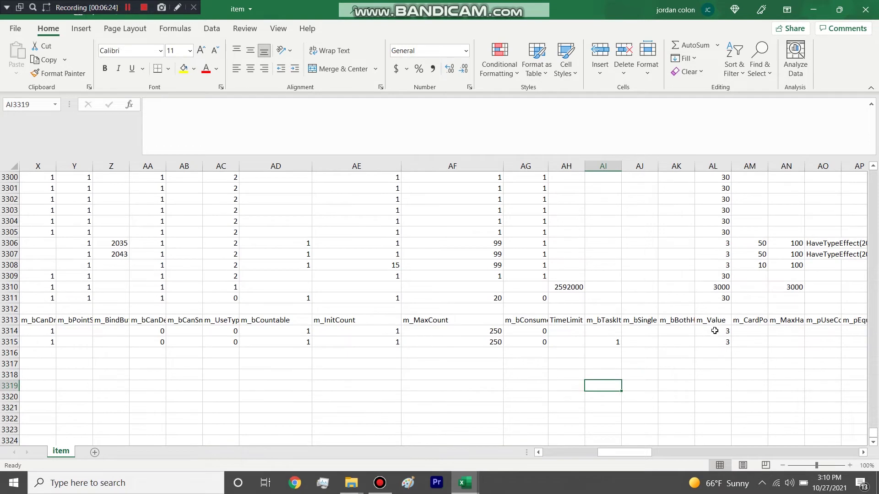
Insert a blank row between Test Item 1 and Quest Item 1.
{"action": "left_click_drag", "start_coordinate": [638, 454], "coordinate": [795, 431]}
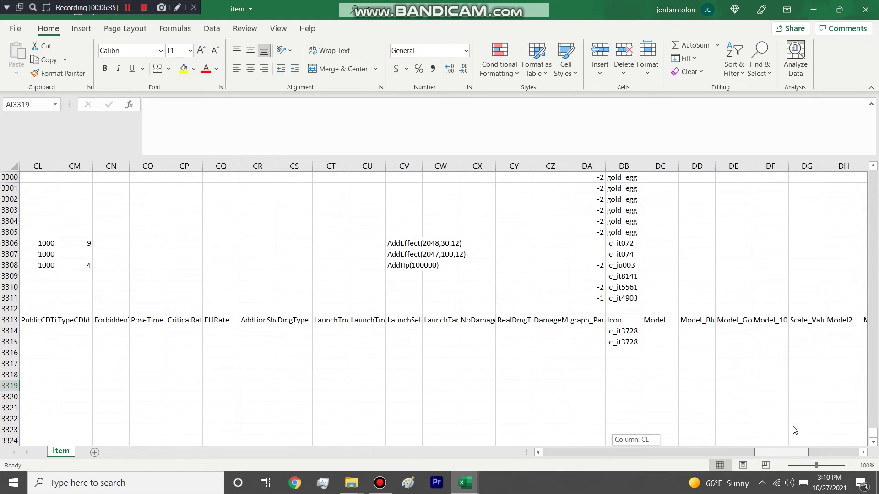
{"action": "left_click_drag", "start_coordinate": [533, 429], "coordinate": [290, 363]}
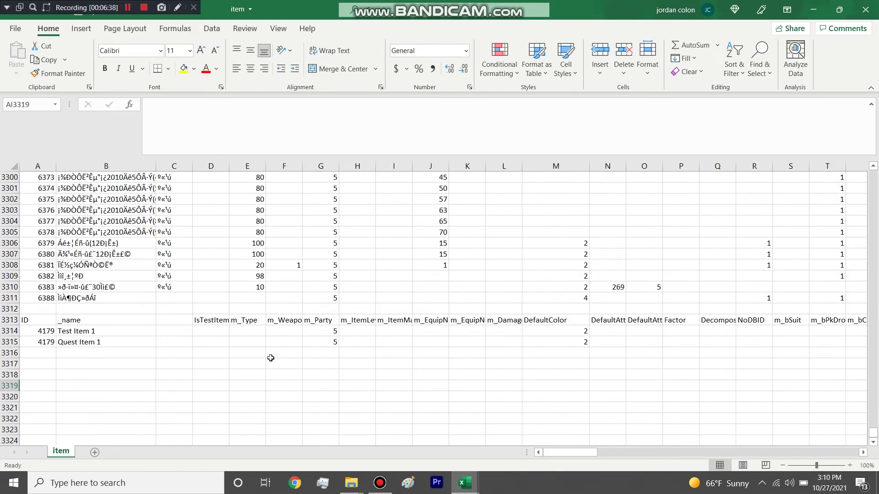
{"action": "left_click", "coordinate": [13, 331]}
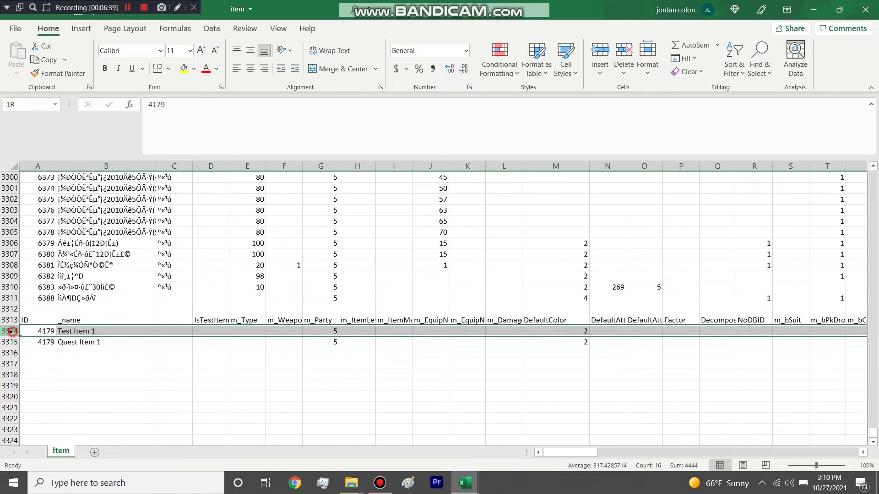
{"action": "left_click", "coordinate": [11, 342]}
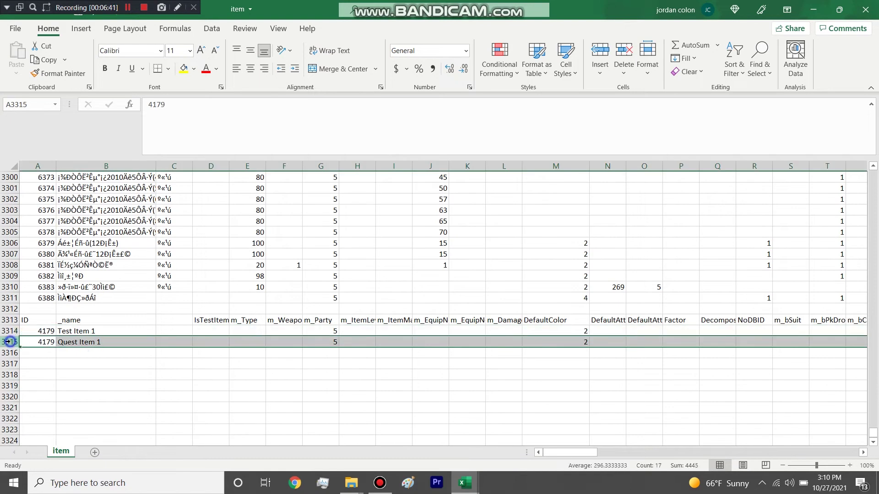
{"action": "right_click", "coordinate": [11, 341]}
{"action": "left_click", "coordinate": [45, 233]}
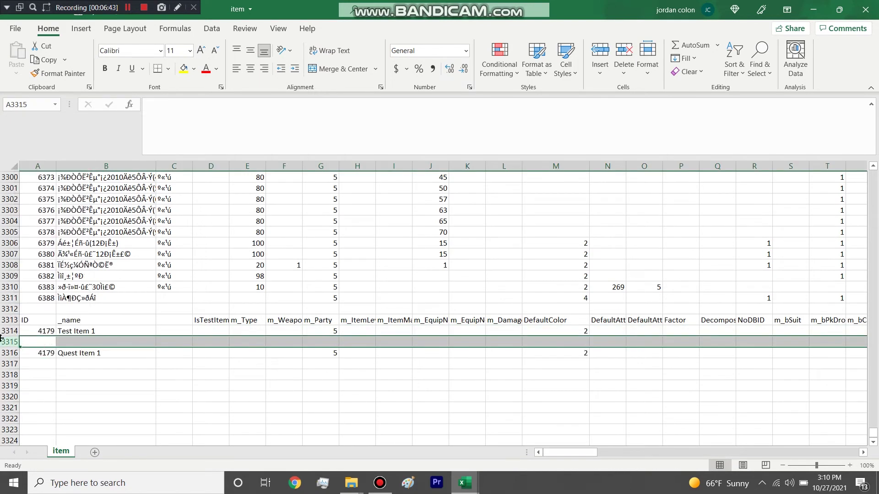
{"action": "left_click", "coordinate": [5, 331]}
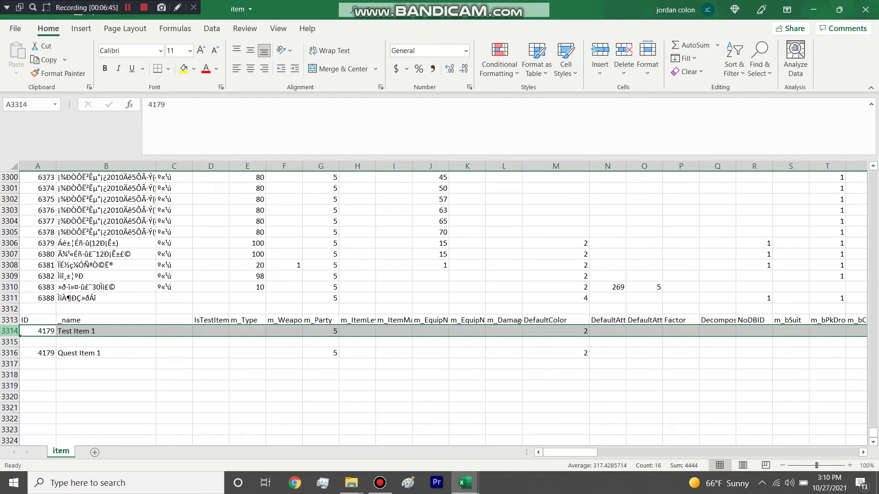
{"action": "left_click", "coordinate": [4, 353]}
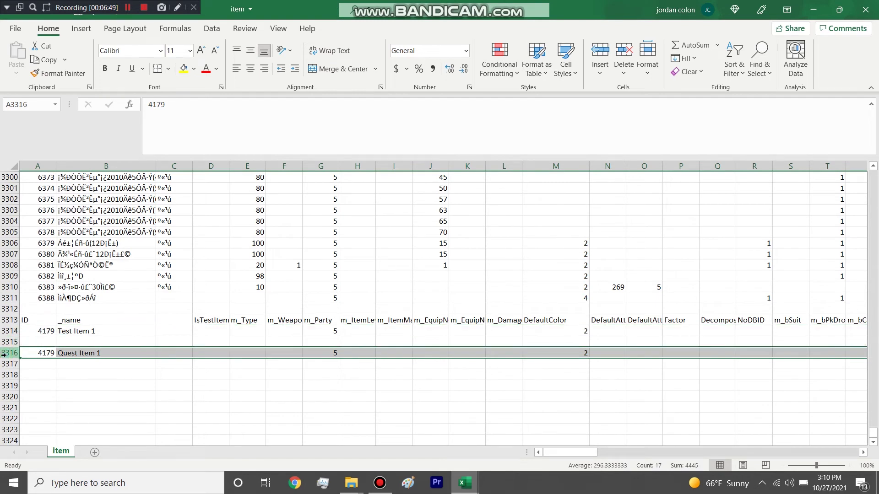
{"action": "left_click", "coordinate": [98, 356]}
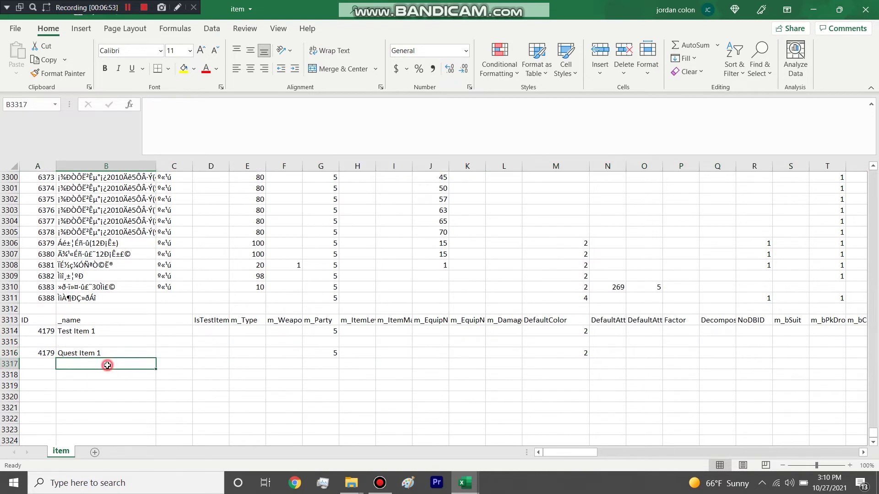
{"action": "double_click", "coordinate": [112, 352]}
{"action": "left_click", "coordinate": [99, 370]}
{"action": "left_click", "coordinate": [99, 352]}
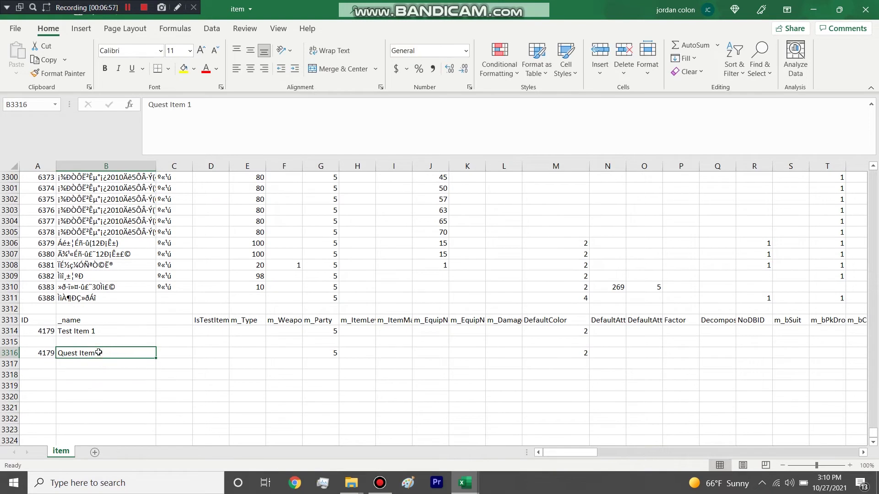
{"action": "left_click", "coordinate": [98, 364]}
{"action": "left_click", "coordinate": [98, 352]}
{"action": "left_click", "coordinate": [98, 363]}
{"action": "left_click", "coordinate": [102, 353]}
{"action": "left_click", "coordinate": [97, 363]}
{"action": "left_click", "coordinate": [101, 353]}
{"action": "left_click_drag", "start_coordinate": [7, 357], "coordinate": [6, 359]}
{"action": "left_click", "coordinate": [6, 355]}
Set Test Item 1's ID to 20000 and delete the blank row 3315 below it.
{"action": "left_click", "coordinate": [41, 332]}
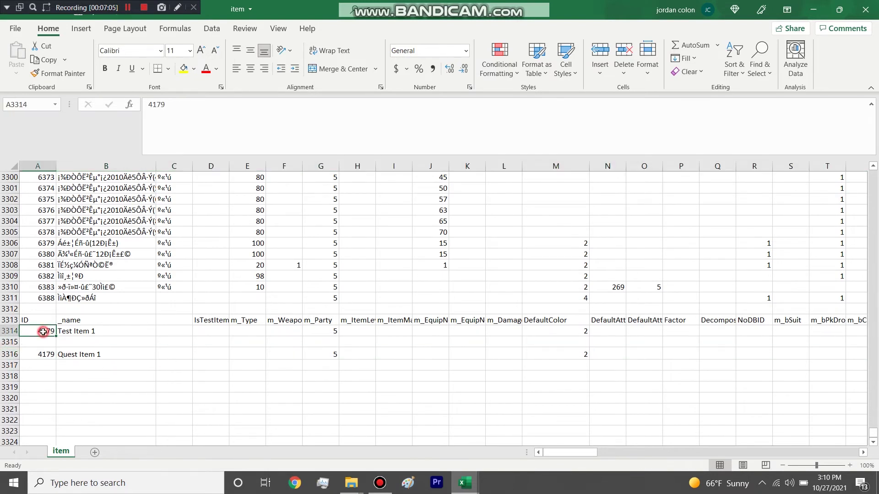
{"action": "type", "text": "20000"}
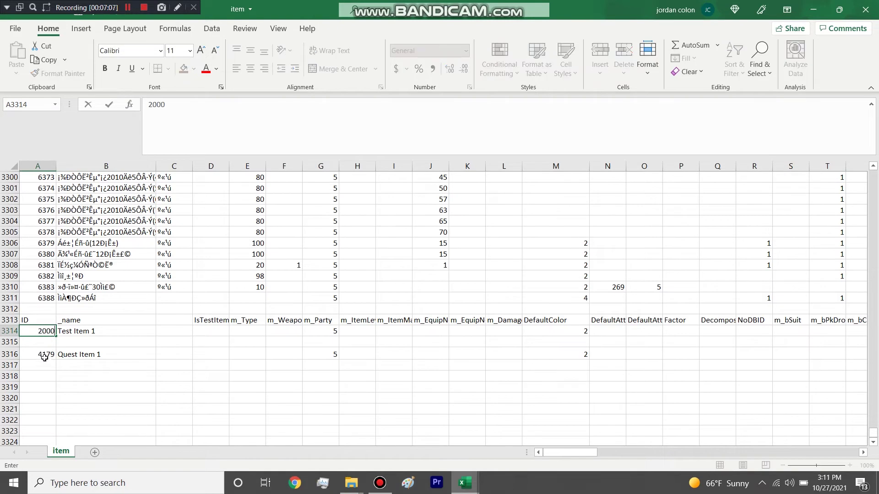
{"action": "right_click", "coordinate": [10, 343]}
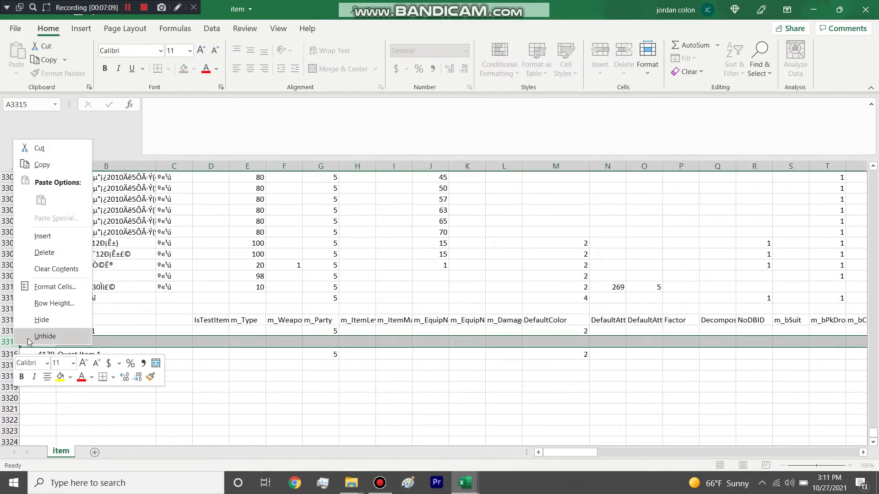
{"action": "left_click", "coordinate": [34, 253]}
Set Quest Item 1's ID to 20001 and arrange the item and item_desc workbooks side by side.
{"action": "type", "text": "20"}
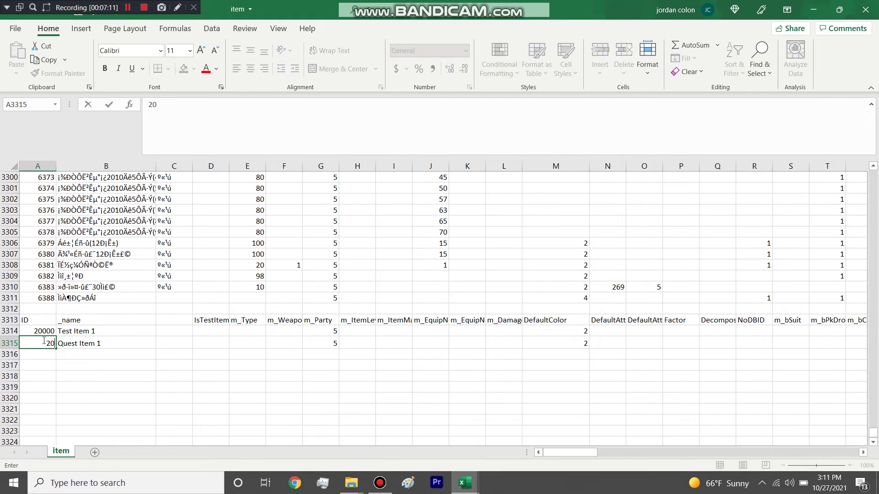
{"action": "key", "text": "super+Right"}
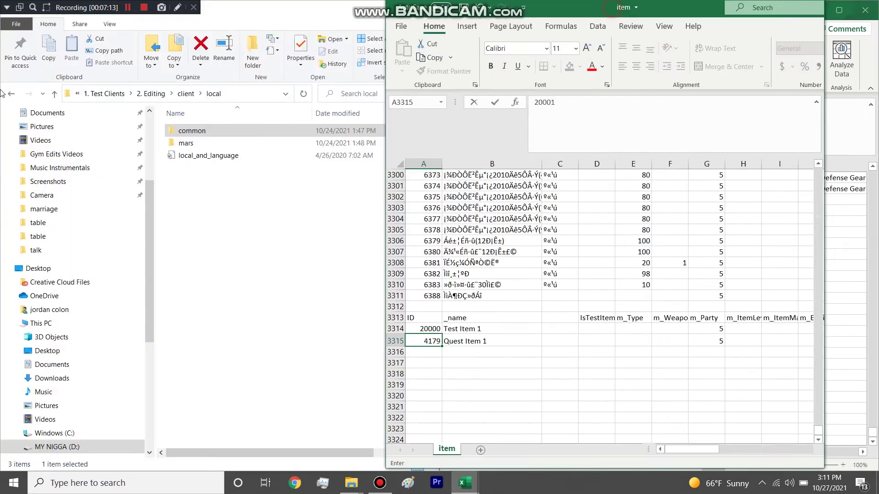
{"action": "key", "text": "super+Left"}
{"action": "left_click", "coordinate": [500, 320]}
{"action": "left_click", "coordinate": [483, 355]}
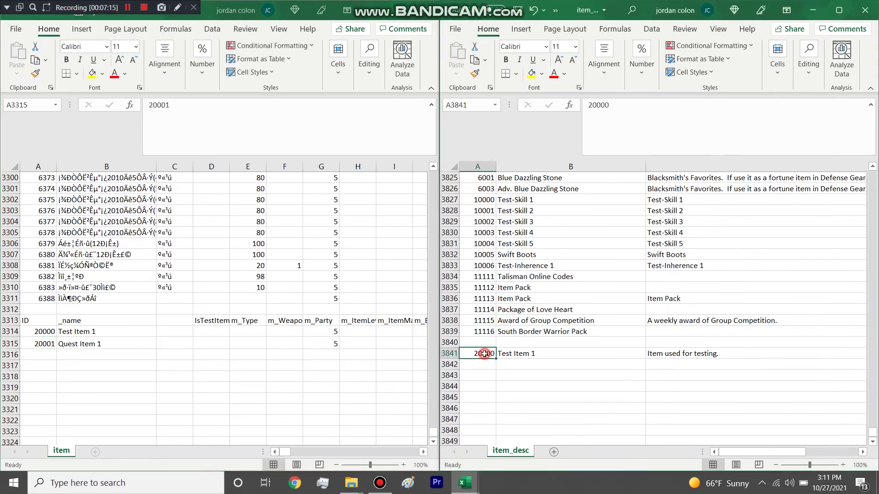
Duplicate the Test Item 1 row of item_desc into row 3842 and set the copy's ID to 20001.
{"action": "left_click", "coordinate": [450, 354]}
{"action": "key", "text": "ctrl+c"}
{"action": "left_click", "coordinate": [450, 365]}
{"action": "key", "text": "ctrl+v"}
{"action": "left_click", "coordinate": [484, 364]}
{"action": "double_click", "coordinate": [484, 365]}
{"action": "type", "text": "20001"}
Rename the copied item in row 3842 of item_desc to "Quest Item 1".
{"action": "left_click", "coordinate": [507, 365]}
{"action": "double_click", "coordinate": [507, 365]}
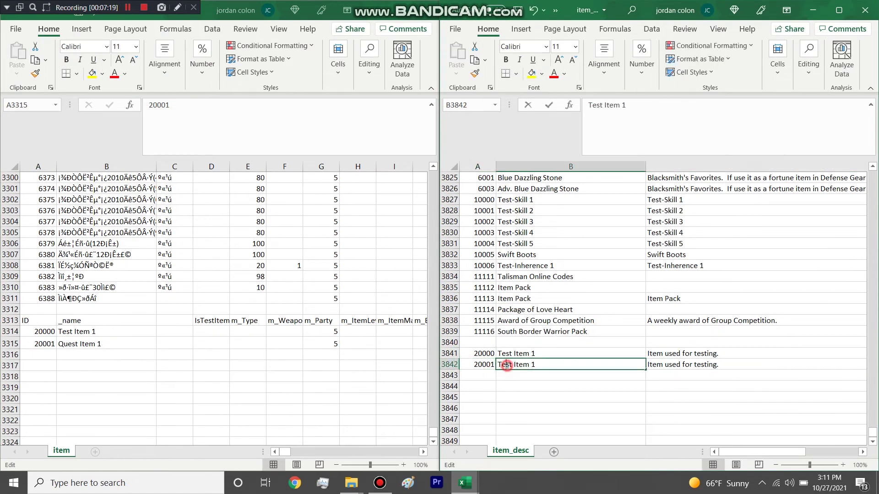
{"action": "type", "text": "Quest"}
{"action": "key", "text": "Return"}
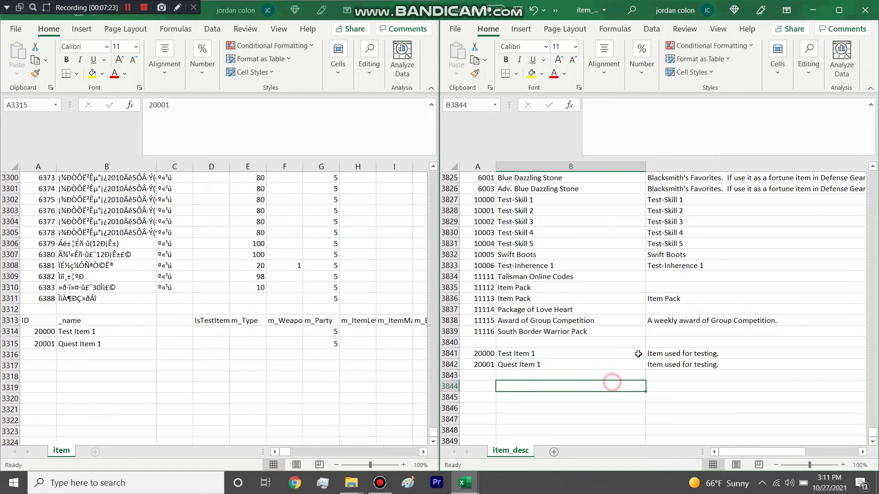
Change Quest Item 1's description in item_desc to "Item used for Quest.".
{"action": "left_click", "coordinate": [662, 352]}
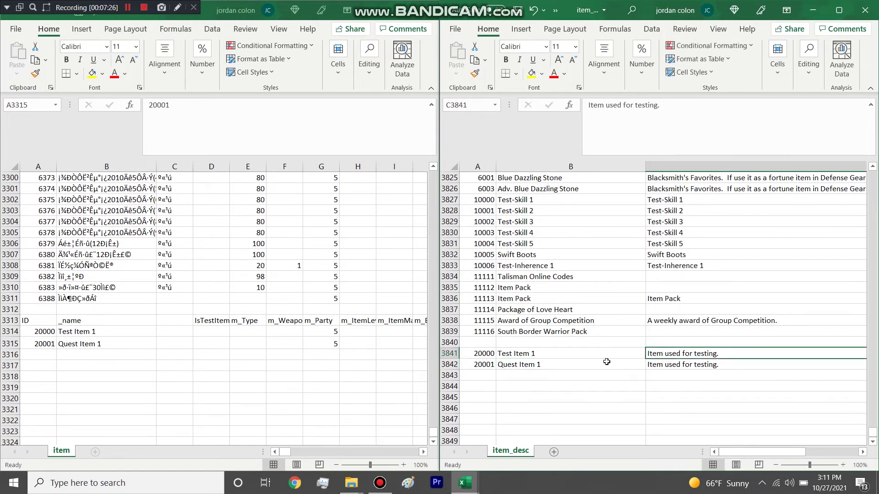
{"action": "left_click", "coordinate": [449, 365]}
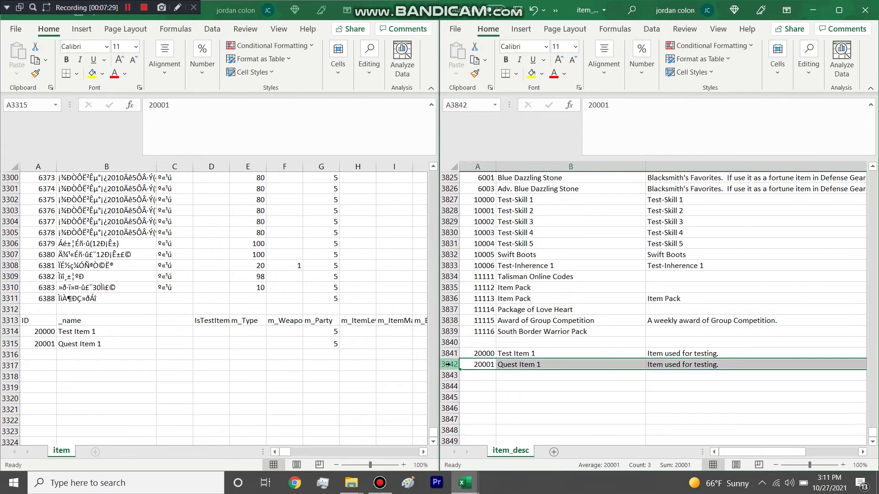
{"action": "left_click", "coordinate": [590, 397]}
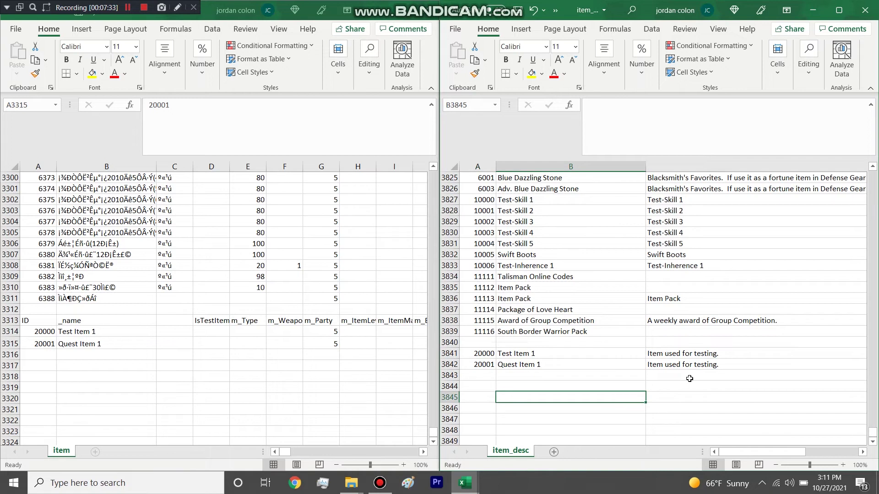
{"action": "left_click", "coordinate": [676, 355]}
{"action": "left_click", "coordinate": [676, 364]}
{"action": "key", "text": "F2"}
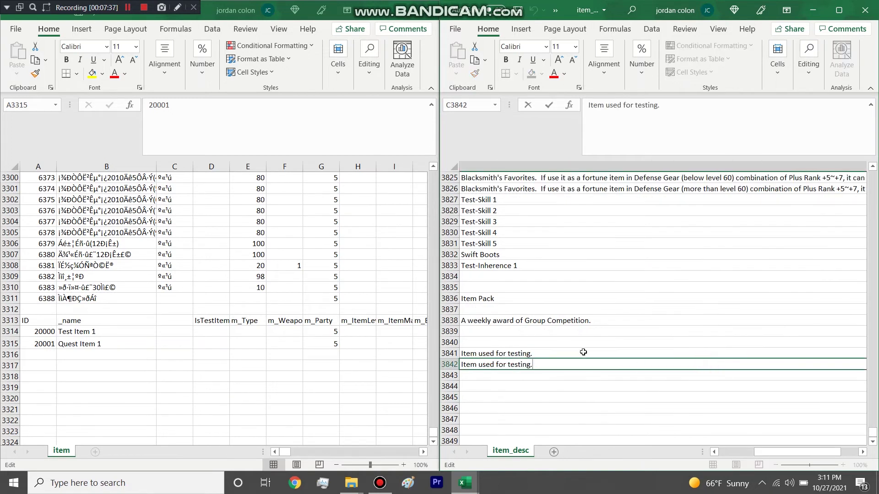
{"action": "left_click_drag", "start_coordinate": [508, 362], "coordinate": [600, 372]}
{"action": "type", "text": "Quest"}
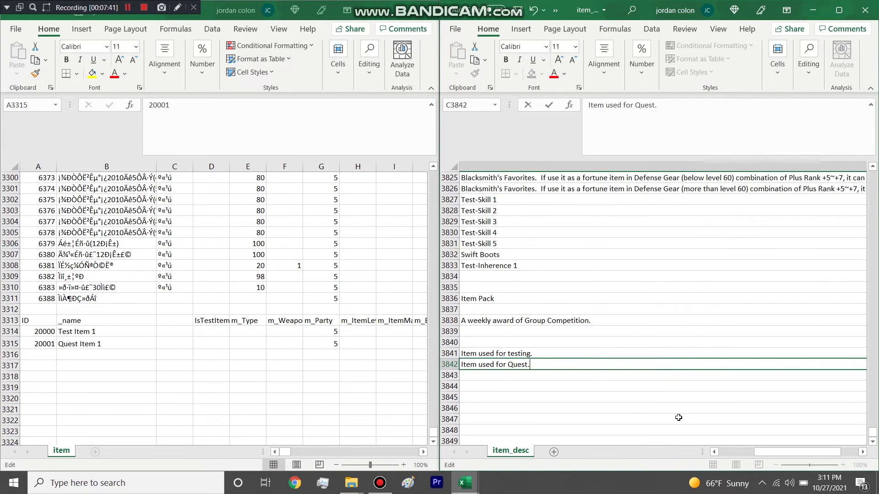
{"action": "type", "text": "."}
Insert a blank row above Quest Item 1 in item_desc and delete that row again.
{"action": "left_click_drag", "start_coordinate": [769, 454], "coordinate": [689, 457]}
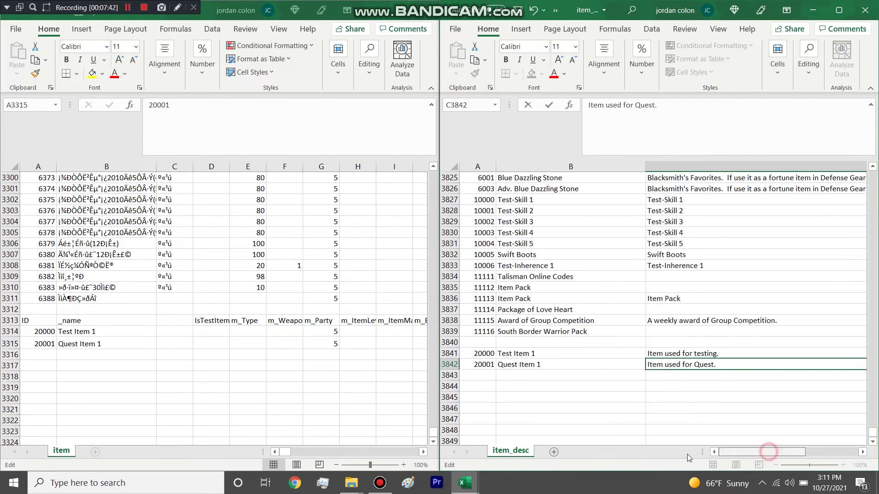
{"action": "left_click", "coordinate": [454, 365]}
{"action": "right_click", "coordinate": [454, 365]}
{"action": "left_click", "coordinate": [490, 263]}
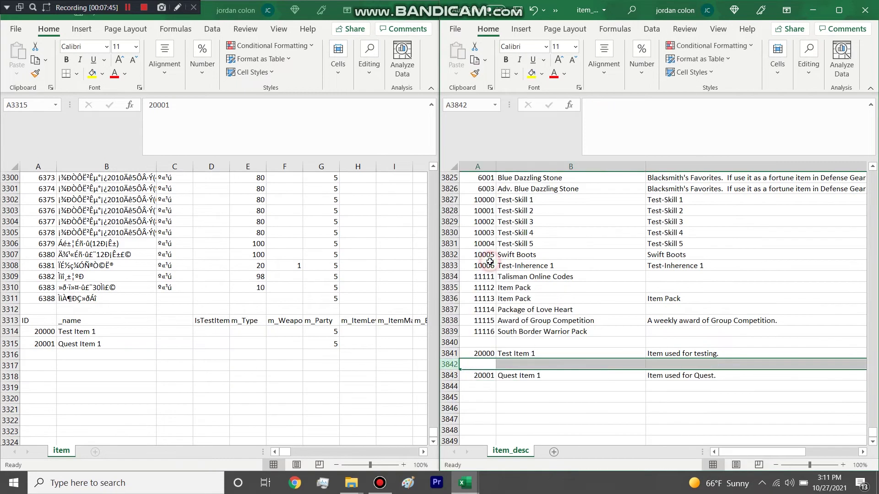
{"action": "right_click", "coordinate": [453, 364]}
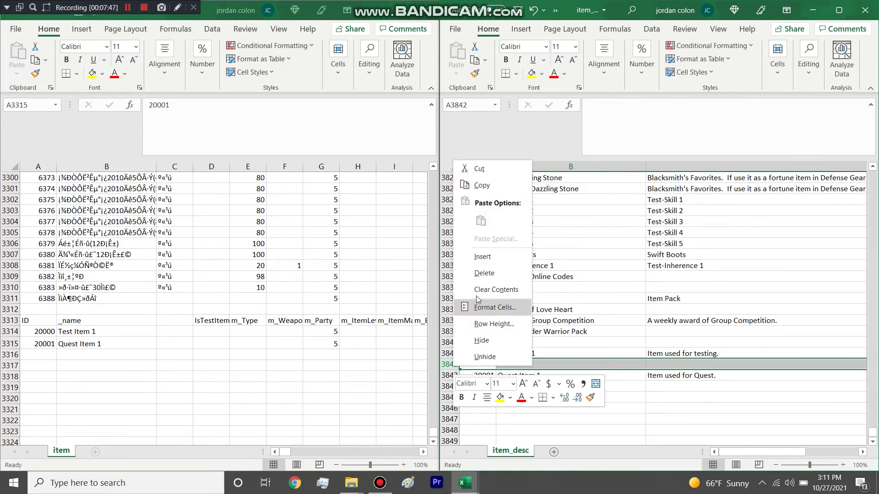
{"action": "left_click", "coordinate": [486, 275]}
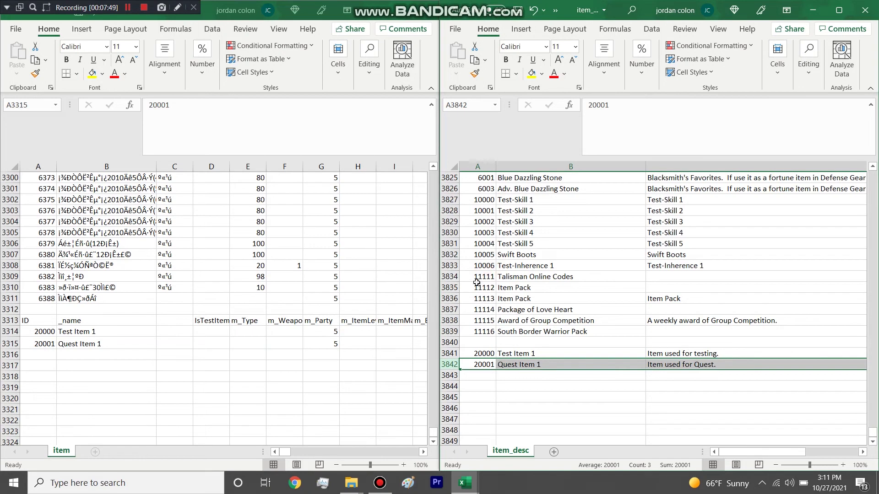
Search the item_desc sheet for "Sun Ch" to locate the Sun Chase equipment.
{"action": "left_click", "coordinate": [340, 296]}
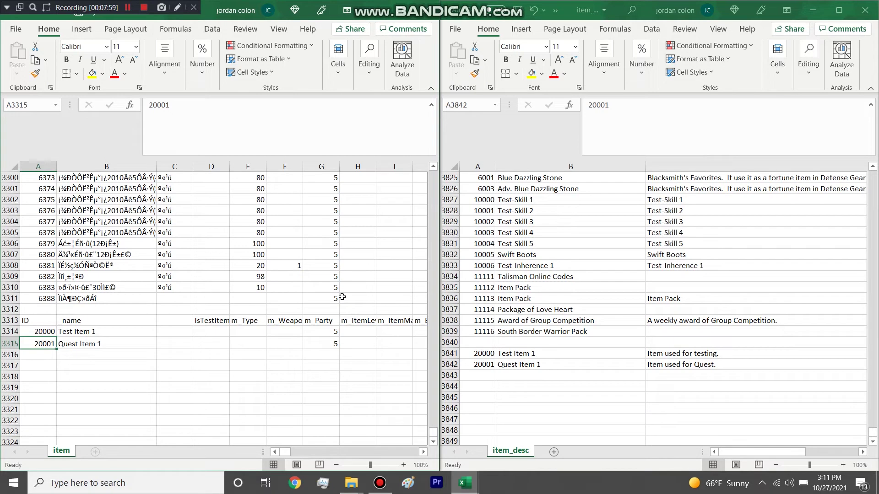
{"action": "left_click", "coordinate": [508, 287]}
{"action": "key", "text": "ctrl+f"}
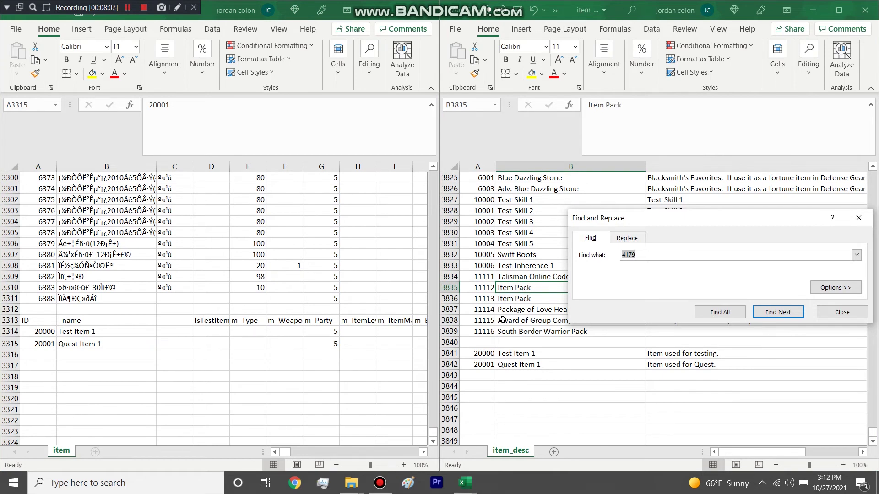
{"action": "type", "text": "Sun Ch"}
{"action": "key", "text": "Return"}
{"action": "key", "text": "Escape"}
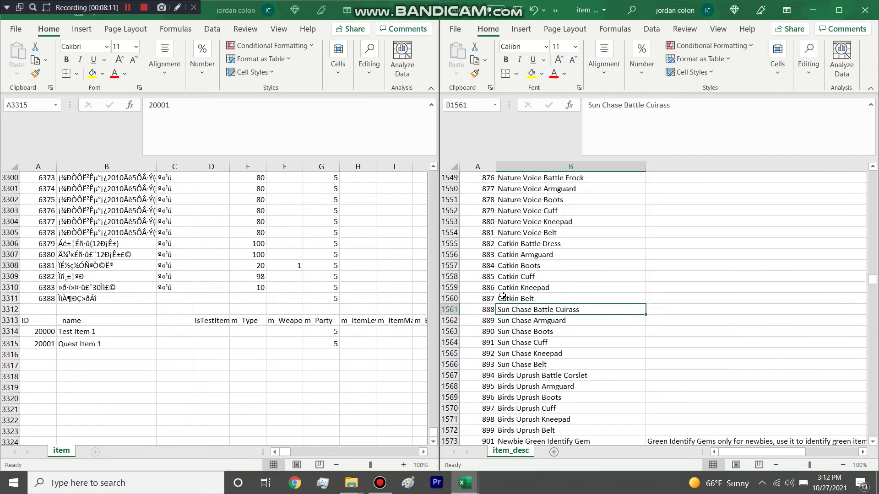
Find the Sun Chase Battle Cuirass in the item sheet by searching for its ID 888.
{"action": "left_click", "coordinate": [222, 264]}
{"action": "key", "text": "ctrl+f"}
{"action": "type", "text": "888"}
{"action": "key", "text": "Return"}
{"action": "key", "text": "Escape"}
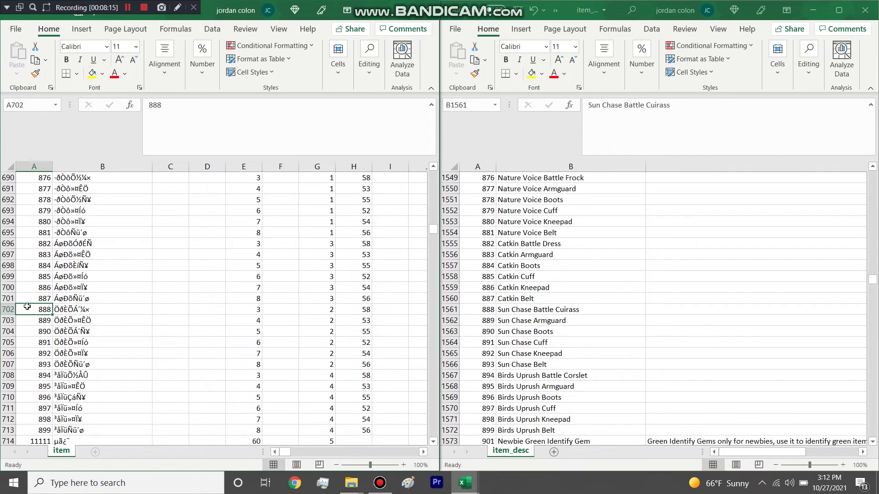
Copy the six Sun Chase equipment rows, IDs 888 to 893, to row 3317 at the end of the item sheet.
{"action": "left_click", "coordinate": [7, 310]}
{"action": "key", "text": "ctrl+c"}
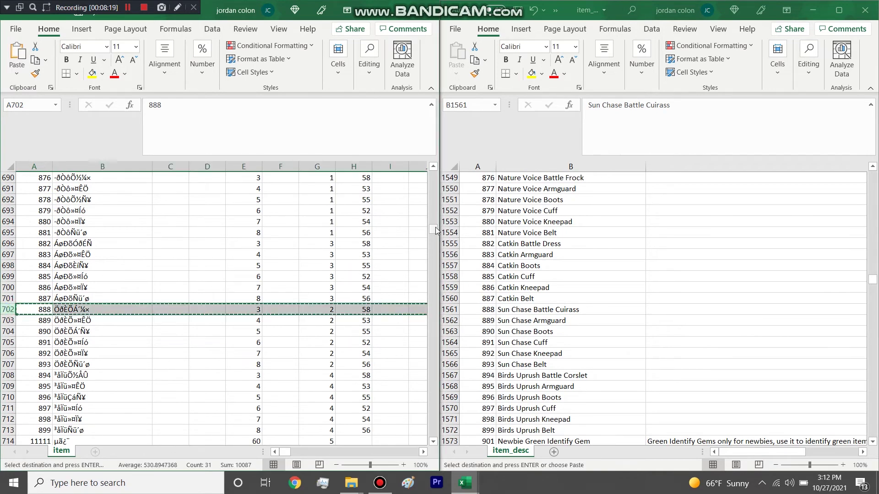
{"action": "left_click", "coordinate": [16, 310]}
{"action": "left_click_drag", "start_coordinate": [15, 310], "coordinate": [8, 365]}
{"action": "left_click_drag", "start_coordinate": [433, 229], "coordinate": [416, 461]}
{"action": "scroll", "coordinate": [100, 350], "scroll_direction": "down", "scroll_amount": 3}
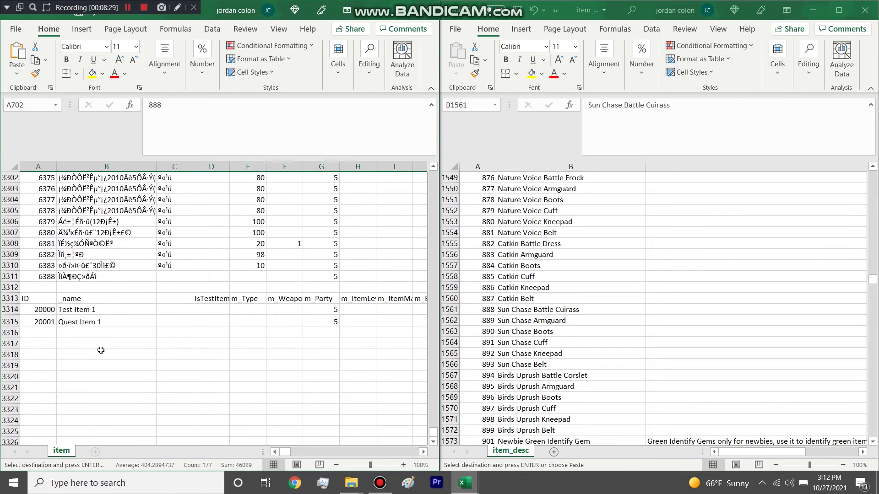
{"action": "left_click", "coordinate": [13, 343]}
{"action": "key", "text": "ctrl+v"}
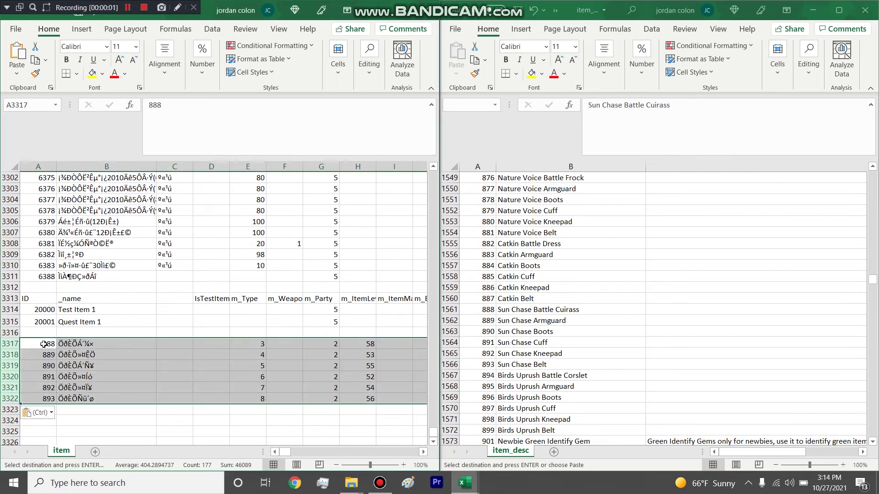
Examine the m_Party values of the six copied equipment rows, widening that column in the item sheet.
{"action": "left_click", "coordinate": [96, 351]}
{"action": "left_click", "coordinate": [646, 284]}
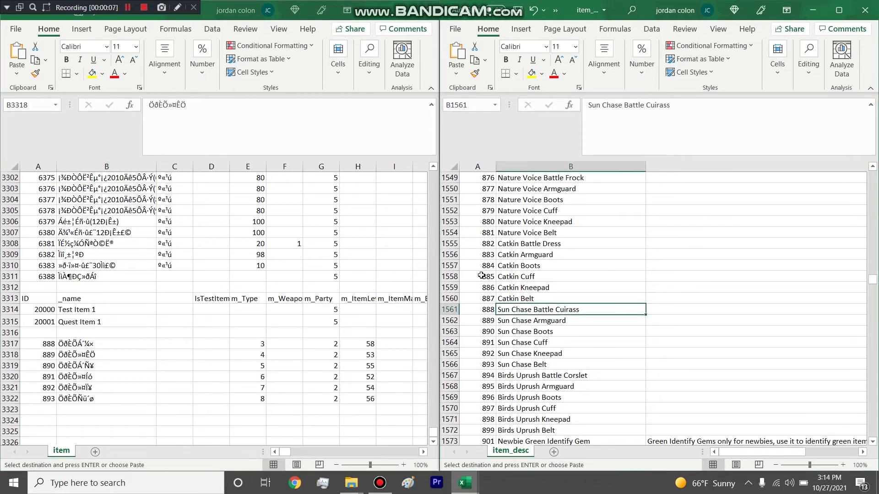
{"action": "left_click", "coordinate": [450, 266]}
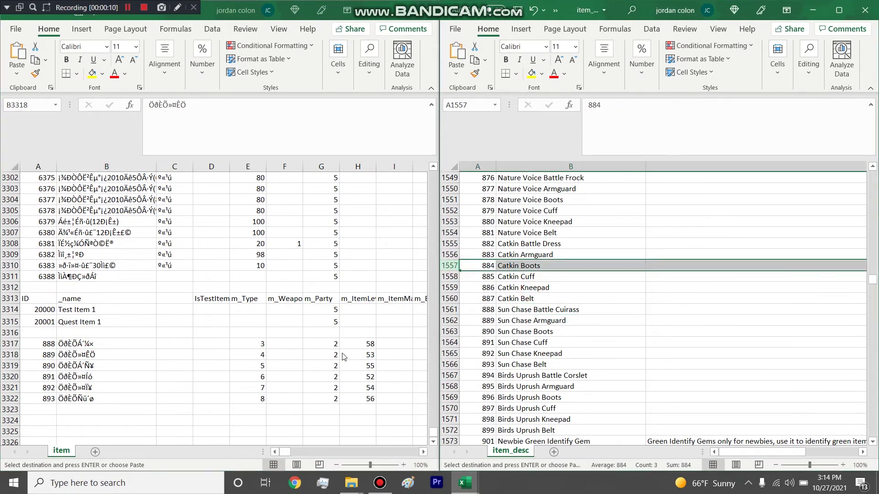
{"action": "left_click", "coordinate": [324, 344]}
{"action": "left_click", "coordinate": [324, 344]}
{"action": "left_click_drag", "start_coordinate": [337, 170], "coordinate": [348, 171]}
{"action": "left_click", "coordinate": [337, 366]}
{"action": "left_click_drag", "start_coordinate": [337, 397], "coordinate": [340, 344]}
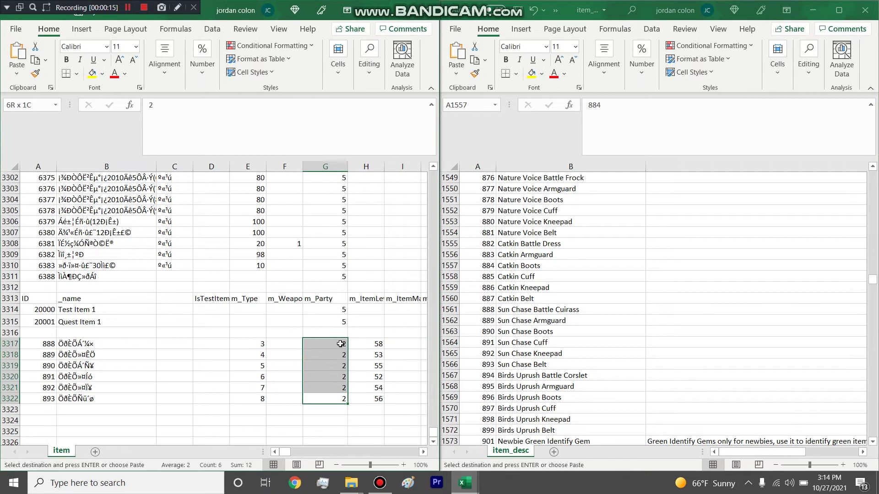
{"action": "left_click", "coordinate": [331, 343]}
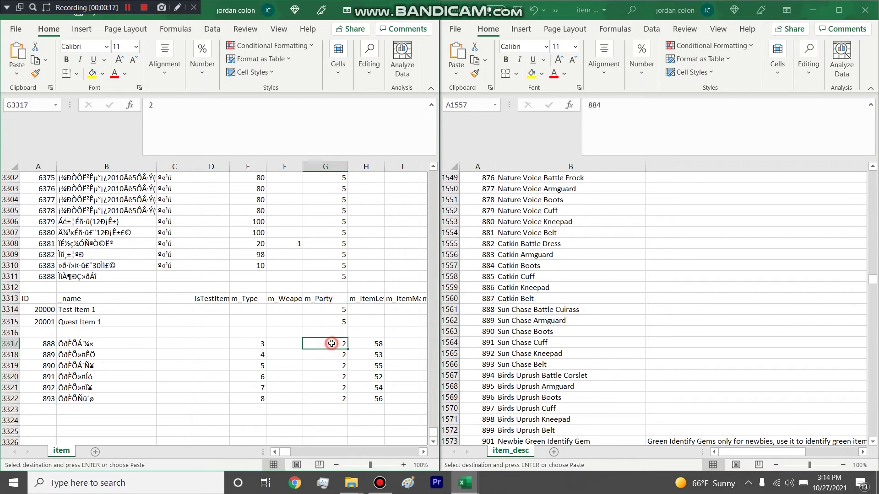
{"action": "left_click", "coordinate": [536, 279]}
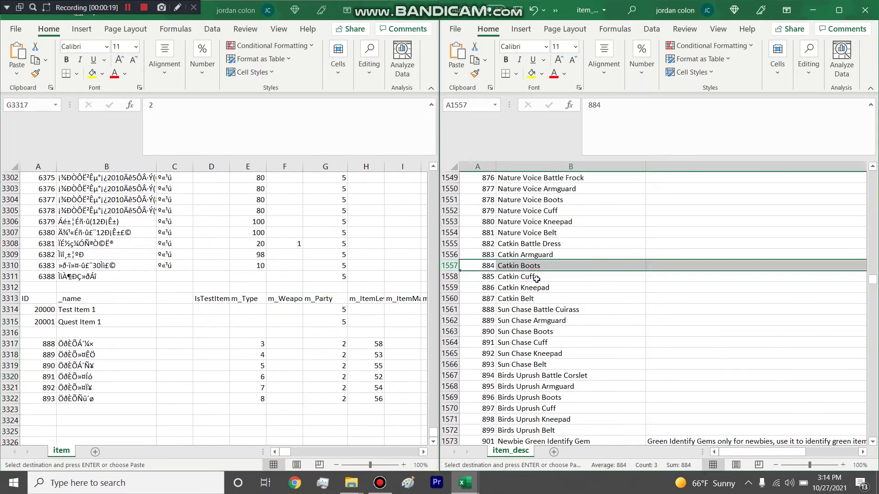
{"action": "left_click", "coordinate": [526, 243]}
Find ID 881 in the item sheet and compare the m_Party values of the surrounding equipment sets.
{"action": "left_click", "coordinate": [301, 240]}
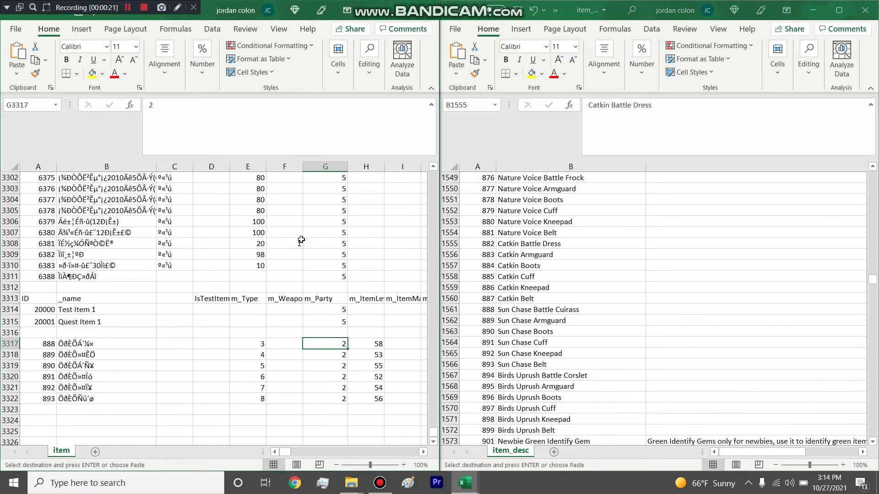
{"action": "key", "text": "ctrl+f"}
{"action": "type", "text": "881"}
{"action": "key", "text": "Return"}
{"action": "key", "text": "Escape"}
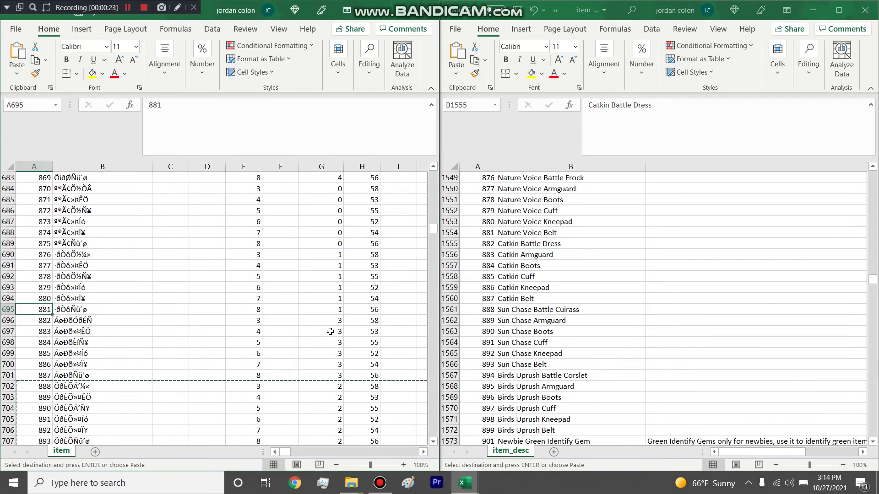
{"action": "left_click_drag", "start_coordinate": [333, 316], "coordinate": [336, 364]}
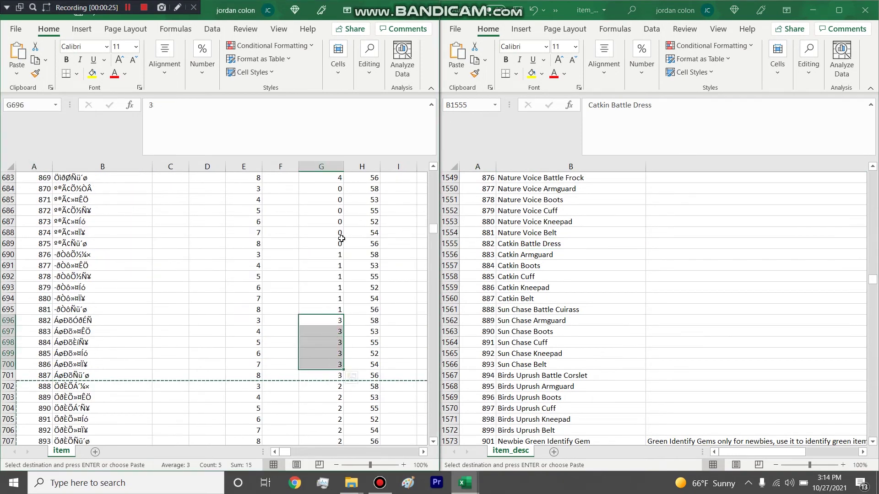
{"action": "left_click_drag", "start_coordinate": [337, 251], "coordinate": [330, 299]}
{"action": "scroll", "coordinate": [334, 375], "scroll_direction": "down", "scroll_amount": 4}
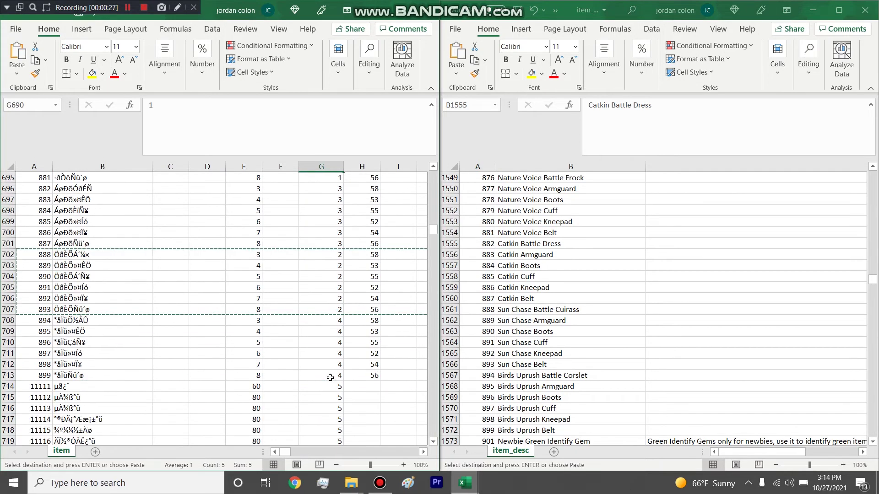
{"action": "scroll", "coordinate": [519, 320], "scroll_direction": "down", "scroll_amount": 1}
{"action": "scroll", "coordinate": [519, 319], "scroll_direction": "up", "scroll_amount": 2}
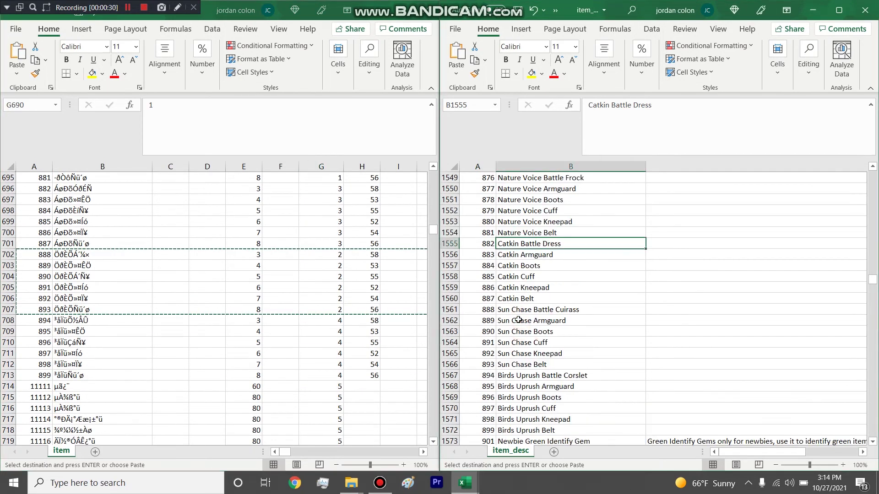
{"action": "left_click_drag", "start_coordinate": [324, 187], "coordinate": [324, 245]}
{"action": "left_click", "coordinate": [325, 331]}
Renumber the six copied equipment rows at the end of the item sheet with IDs 20002 to 20007.
{"action": "left_click_drag", "start_coordinate": [432, 230], "coordinate": [417, 418]}
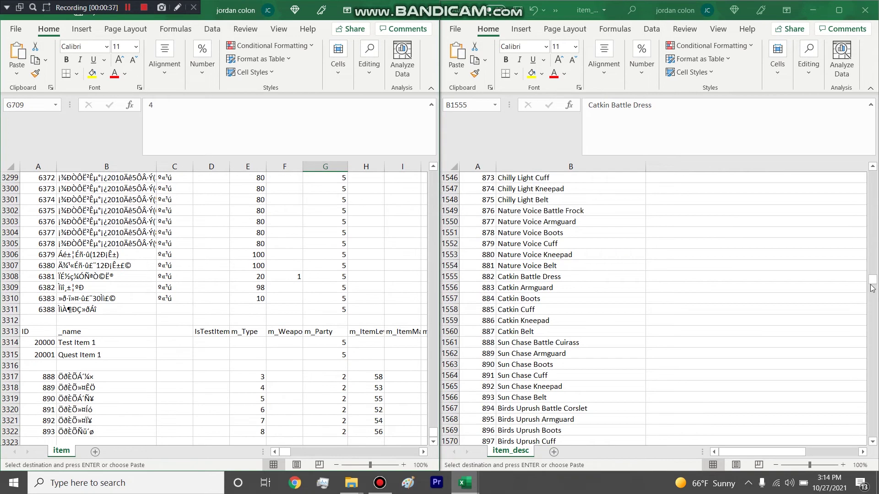
{"action": "left_click_drag", "start_coordinate": [873, 286], "coordinate": [873, 432]}
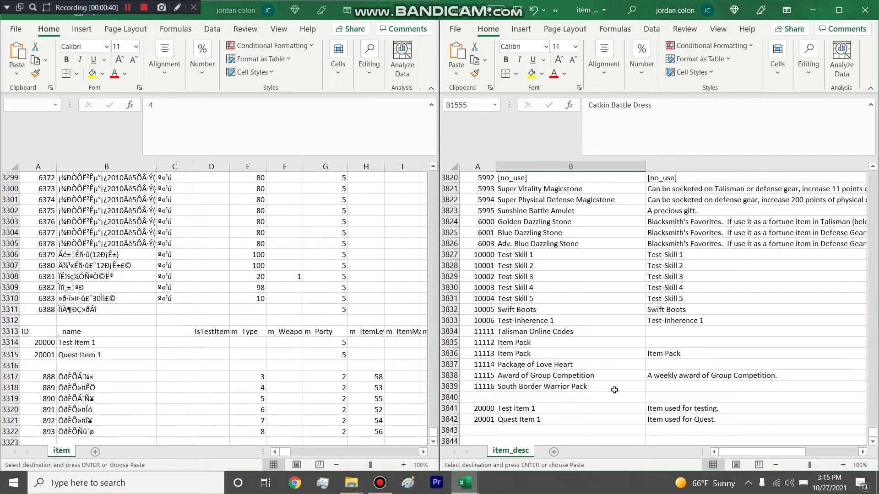
{"action": "scroll", "coordinate": [531, 361], "scroll_direction": "down", "scroll_amount": 2}
{"action": "left_click", "coordinate": [533, 276]}
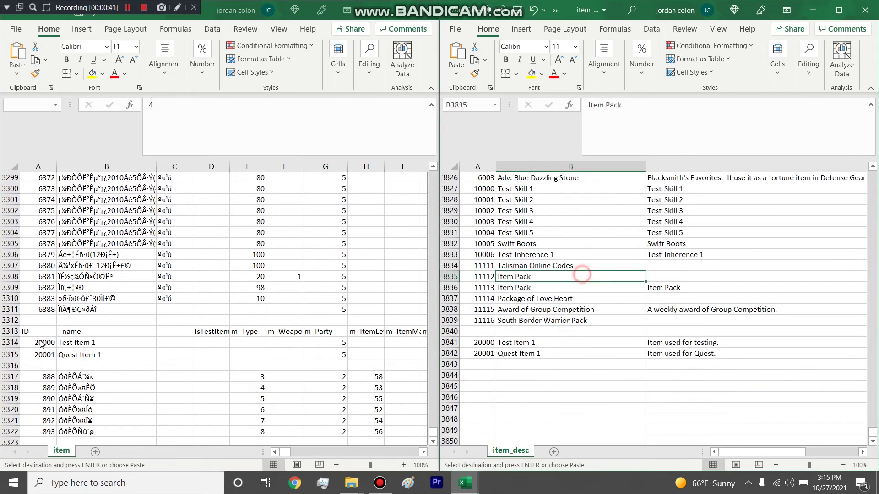
{"action": "left_click", "coordinate": [40, 376]}
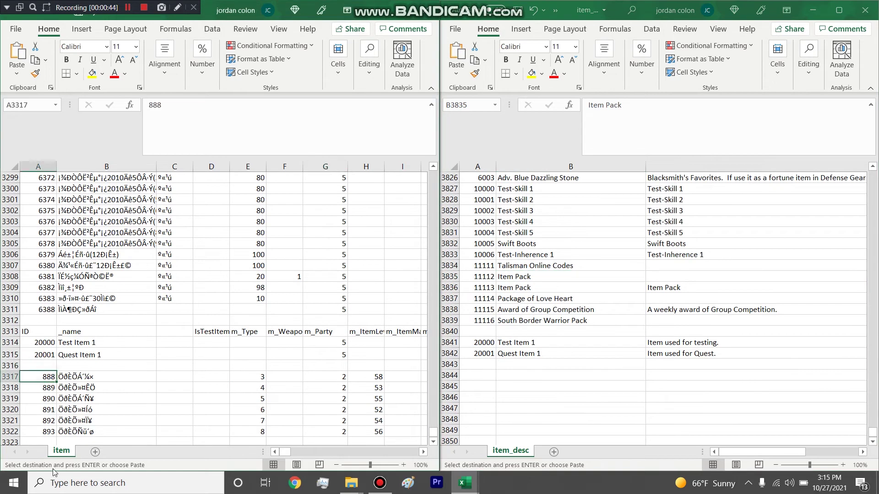
{"action": "type", "text": "20002"}
{"action": "key", "text": "Return"}
{"action": "type", "text": "20003"}
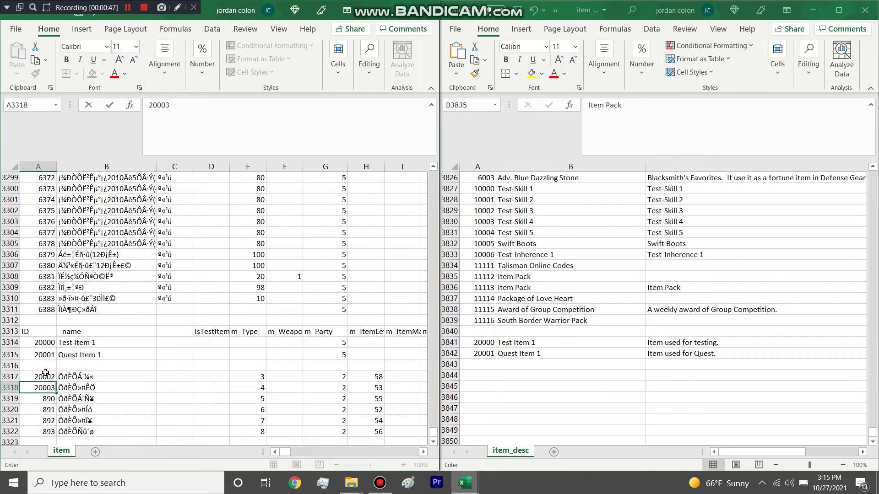
{"action": "left_click_drag", "start_coordinate": [45, 376], "coordinate": [50, 433]}
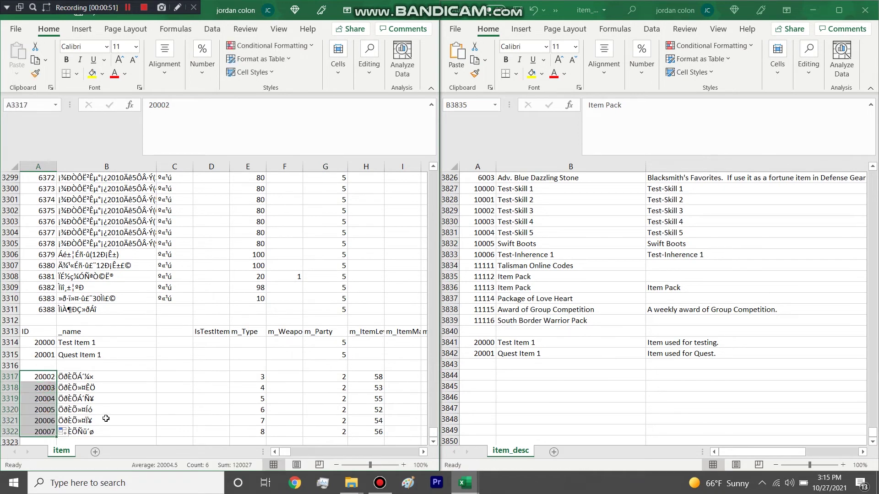
{"action": "scroll", "coordinate": [106, 419], "scroll_direction": "down", "scroll_amount": 1}
Continue the item_desc IDs below Quest Item 1 from 20002 to 20007 and insert a blank row above 20002.
{"action": "left_click", "coordinate": [501, 369]}
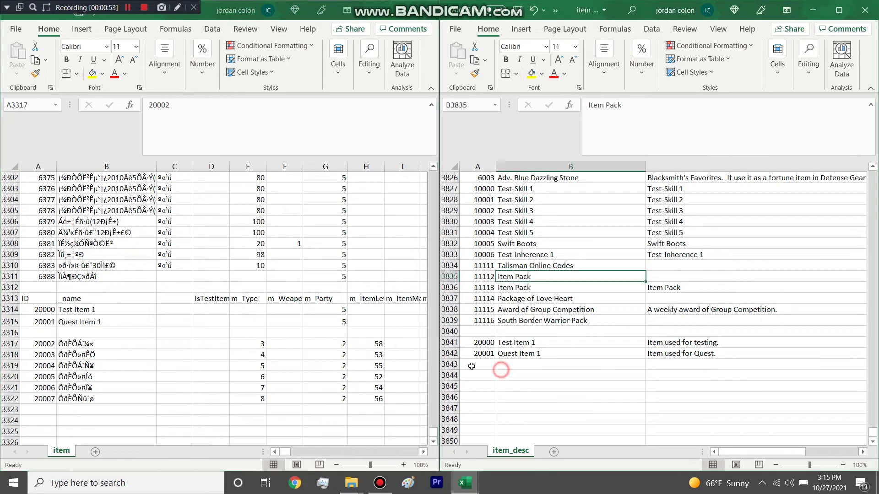
{"action": "left_click", "coordinate": [486, 342]}
{"action": "left_click_drag", "start_coordinate": [487, 343], "coordinate": [499, 421]}
{"action": "left_click", "coordinate": [449, 364]}
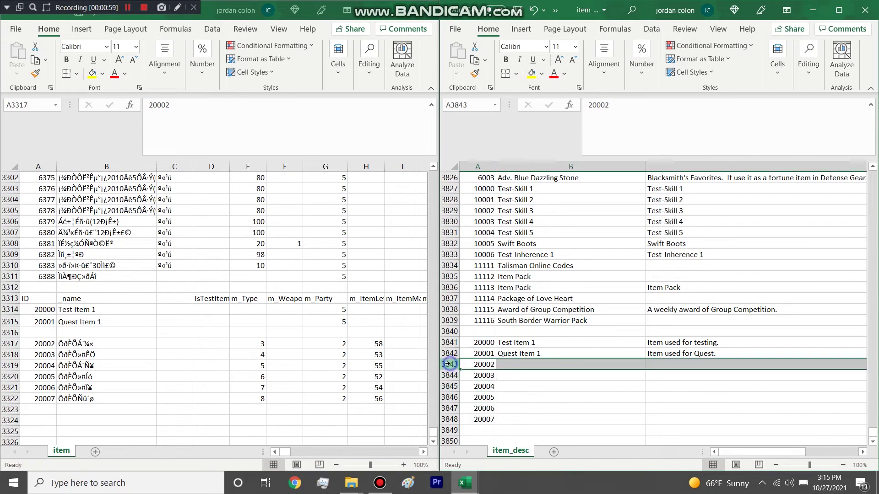
{"action": "right_click", "coordinate": [451, 365]}
{"action": "left_click", "coordinate": [480, 254]}
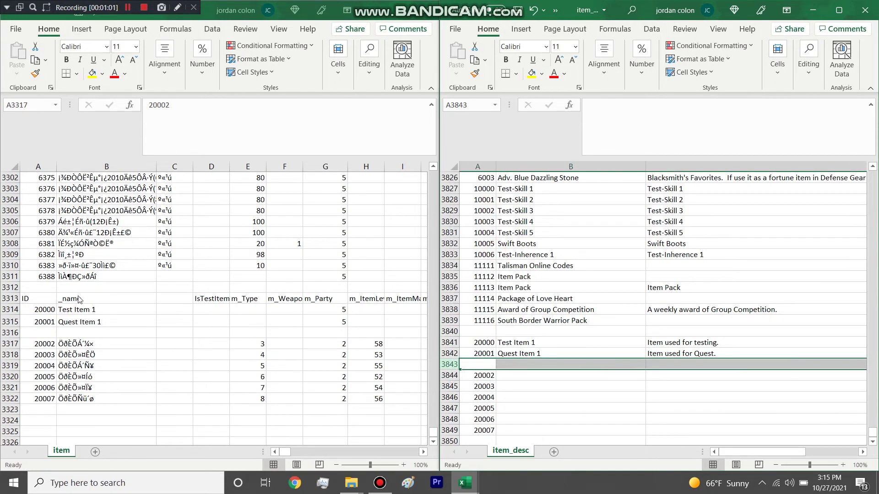
In the item sheet, name item 20002 "Savage Ass Armor" and item 20003 "Savage Ass Armguard".
{"action": "left_click", "coordinate": [114, 344]}
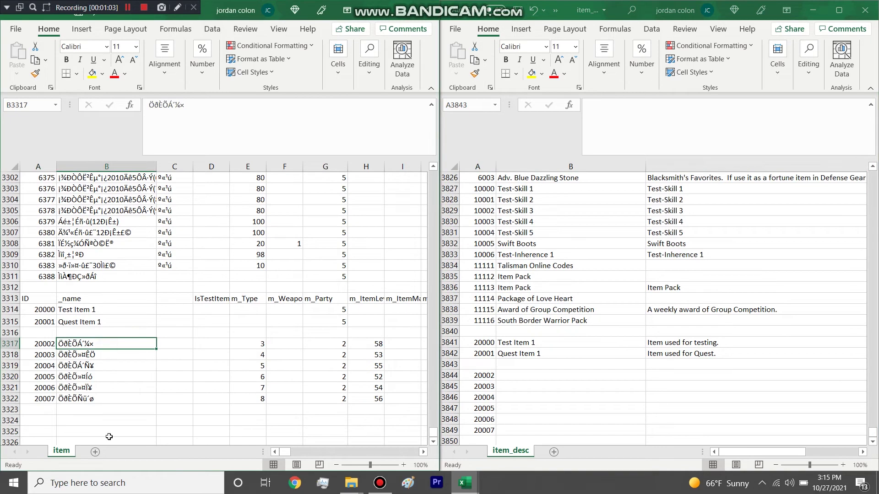
{"action": "type", "text": "Savage Ass"}
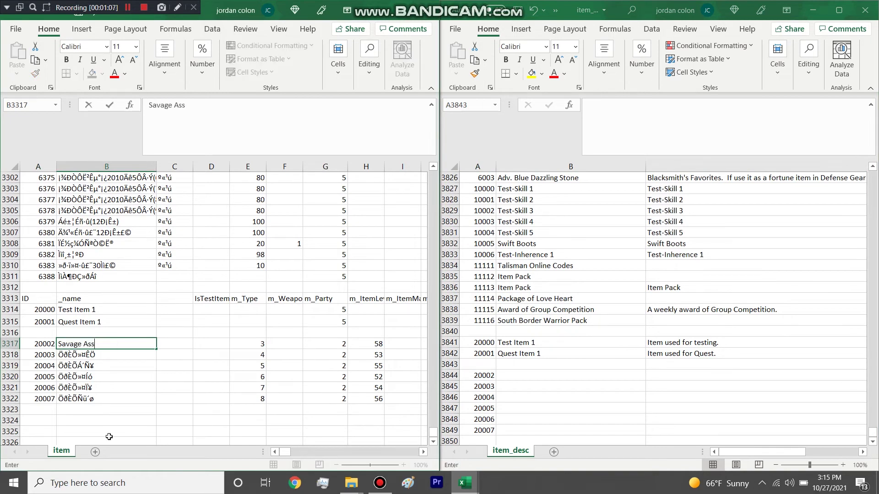
{"action": "type", "text": " Armor"}
{"action": "key", "text": "Return"}
{"action": "type", "text": "Savage Ass "}
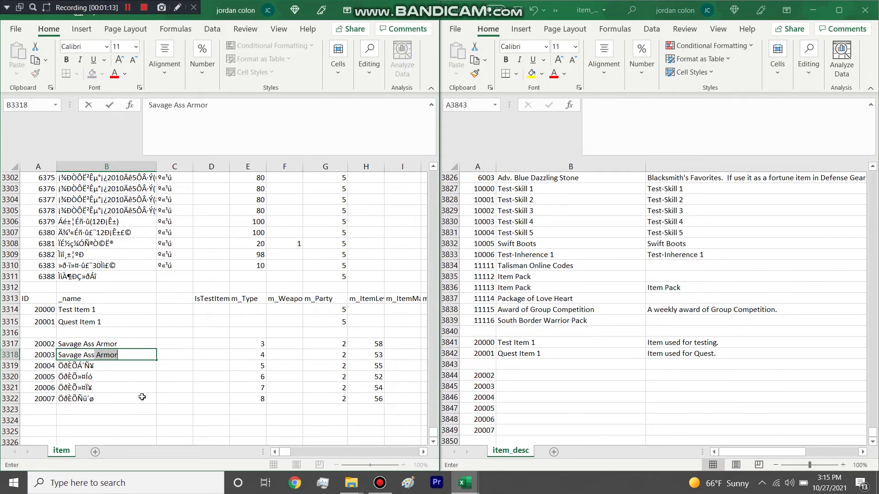
{"action": "type", "text": "Armguard"}
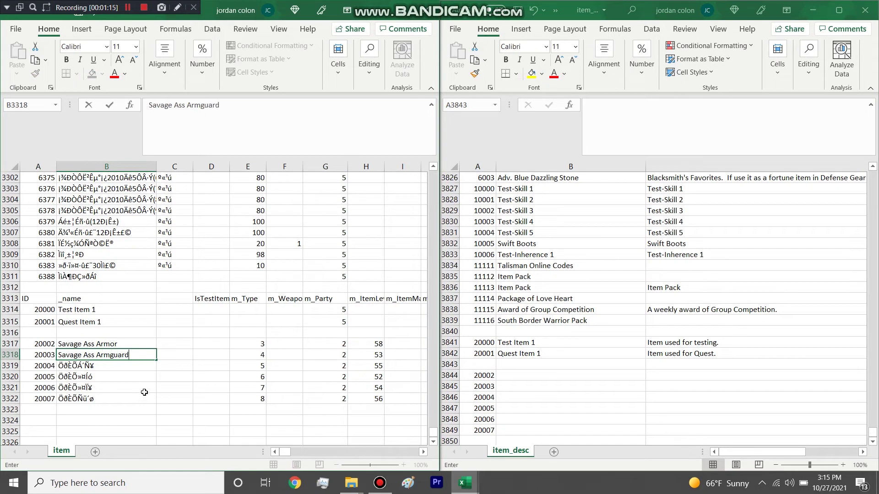
Copy the name "Savage Ass Armguard" to items 20004 through 20007 in the item sheet.
{"action": "left_click_drag", "start_coordinate": [128, 339], "coordinate": [127, 358]}
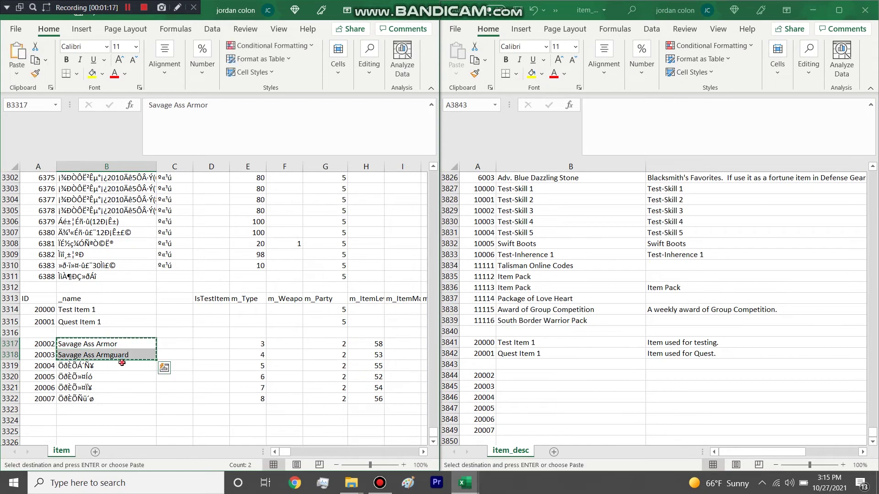
{"action": "double_click", "coordinate": [122, 364]}
{"action": "mouse_move", "coordinate": [114, 398]}
{"action": "left_mouse_down"}
{"action": "mouse_move", "coordinate": [117, 367]}
{"action": "mouse_move", "coordinate": [115, 398]}
{"action": "left_mouse_up"}
{"action": "left_click", "coordinate": [118, 366]}
{"action": "left_click", "coordinate": [121, 355]}
{"action": "key", "text": "ctrl+c"}
{"action": "key", "text": "ctrl+v"}
Rename item 20004 as "Savage Ass Boots" and item 20005 as "Savage Ass Cuff".
{"action": "left_click", "coordinate": [108, 364]}
{"action": "double_click", "coordinate": [108, 366]}
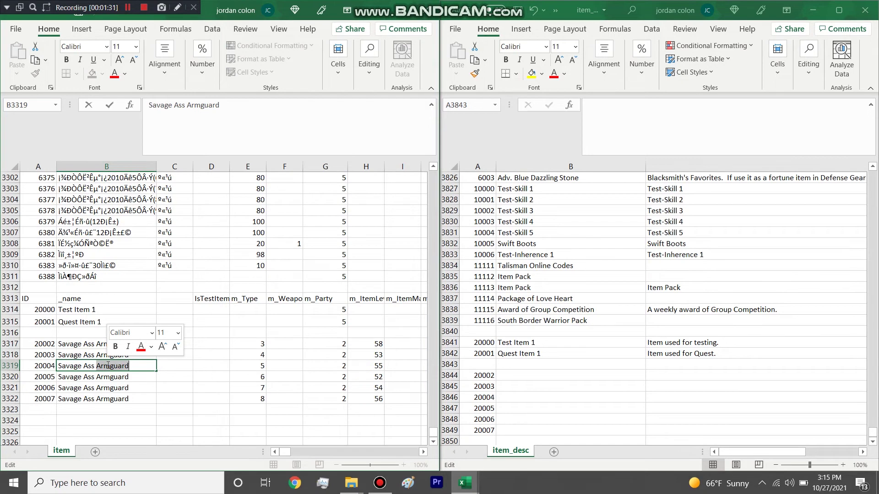
{"action": "type", "text": "Boots"}
{"action": "key", "text": "Return"}
{"action": "double_click", "coordinate": [111, 377]}
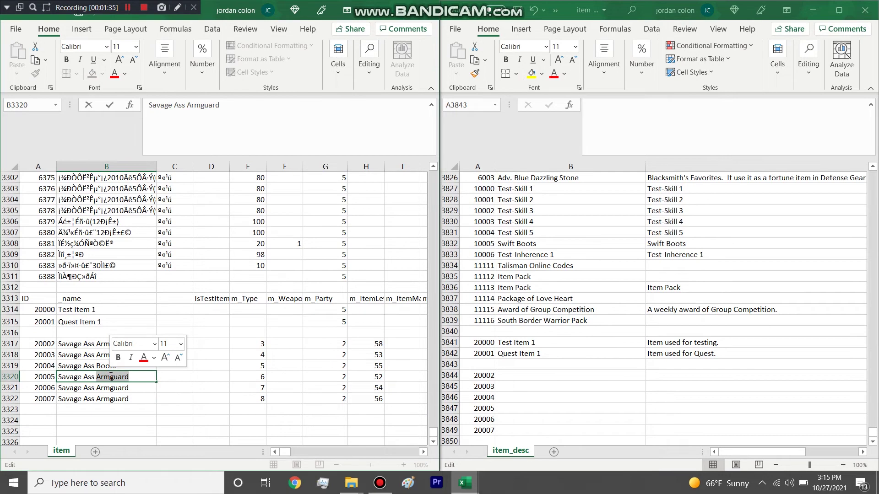
{"action": "type", "text": "Cuff"}
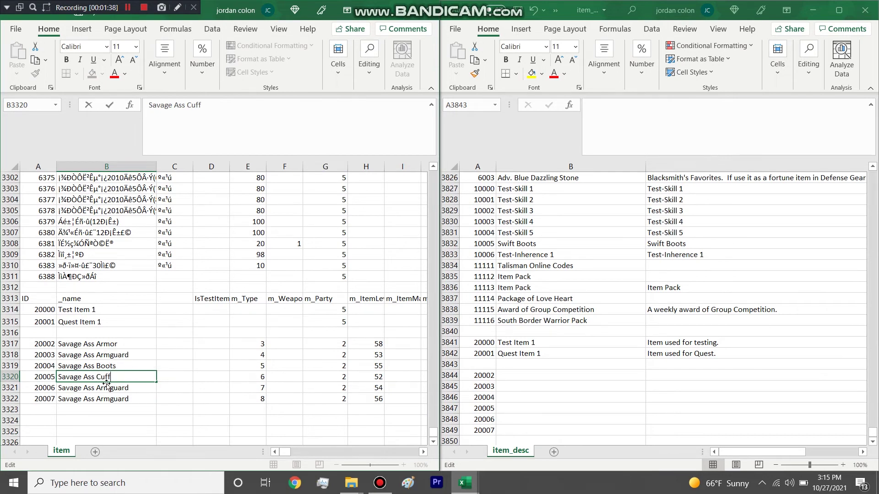
{"action": "key", "text": "Return"}
Rename item 20006 as "Savage Ass Kneepad" and item 20007 as "Savage Ass Belt".
{"action": "double_click", "coordinate": [106, 388]}
{"action": "type", "text": "Kneepad"}
{"action": "key", "text": "Return"}
{"action": "double_click", "coordinate": [105, 399]}
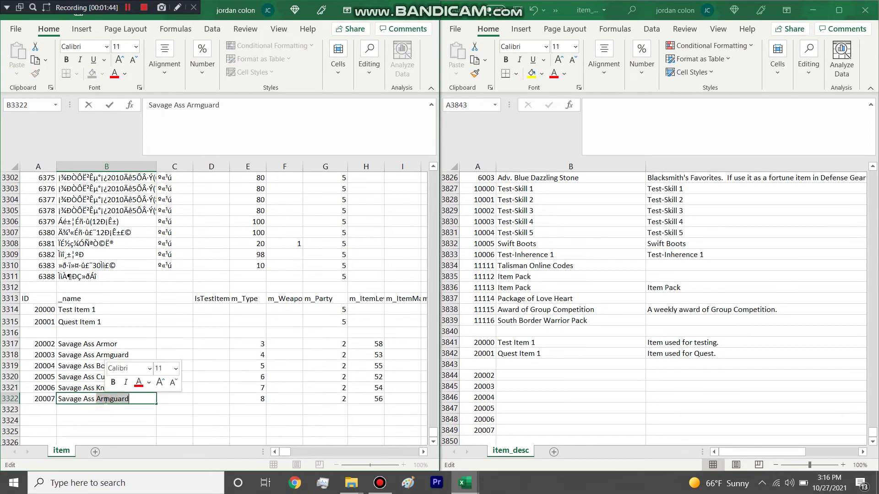
{"action": "type", "text": "Belt"}
{"action": "left_click", "coordinate": [121, 419]}
Copy the six Savage Ass names from the item sheet to the rows of IDs 20002 to 20007 in item_desc.
{"action": "left_click_drag", "start_coordinate": [99, 344], "coordinate": [105, 399]}
{"action": "key", "text": "ctrl+c"}
{"action": "left_click", "coordinate": [540, 376]}
{"action": "key", "text": "ctrl+v"}
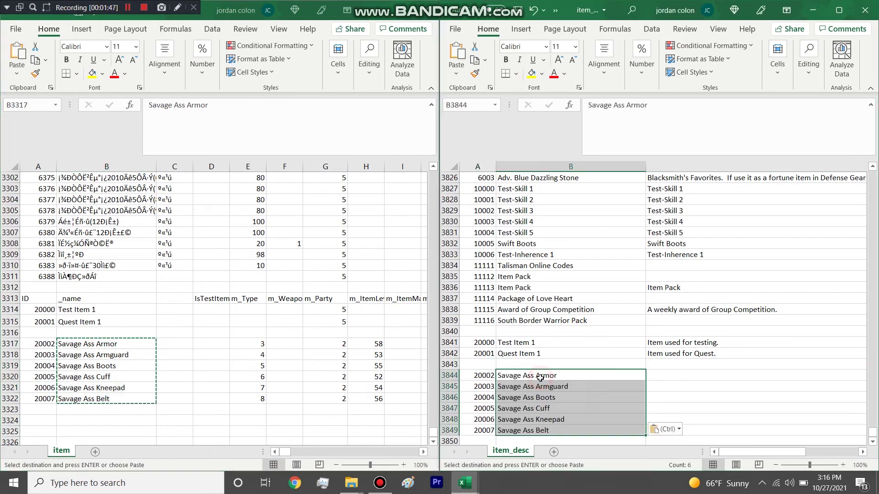
{"action": "left_click_drag", "start_coordinate": [662, 379], "coordinate": [676, 417]}
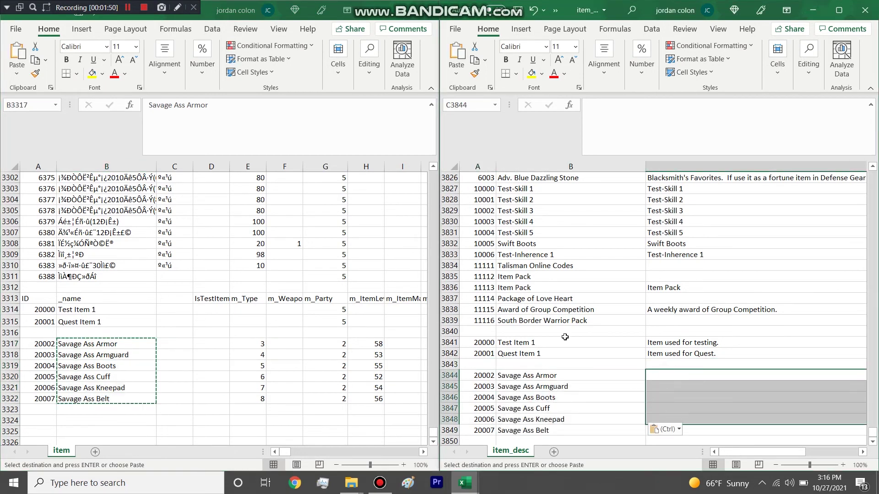
{"action": "left_click", "coordinate": [157, 340]}
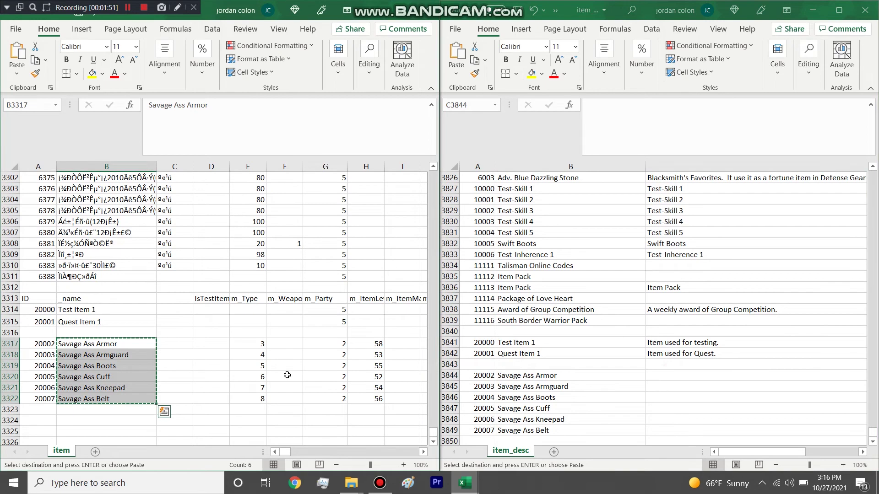
{"action": "left_click", "coordinate": [378, 339]}
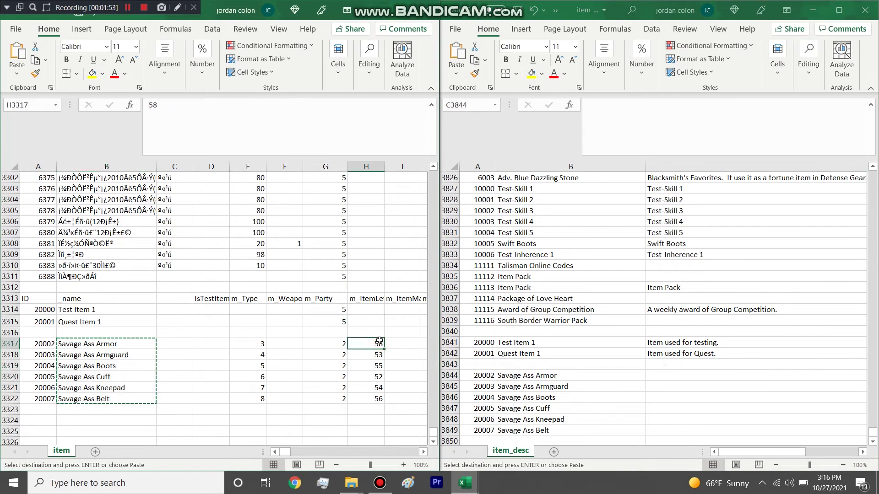
Set the item levels of items 20002 to 20007 to 78, 73, 75, 72, 74 and 76.
{"action": "type", "text": "78"}
{"action": "left_click", "coordinate": [373, 356]}
{"action": "type", "text": "73"}
{"action": "left_click", "coordinate": [374, 366]}
{"action": "type", "text": "75"}
{"action": "left_click", "coordinate": [374, 378]}
{"action": "type", "text": "72"}
{"action": "type", "text": "74"}
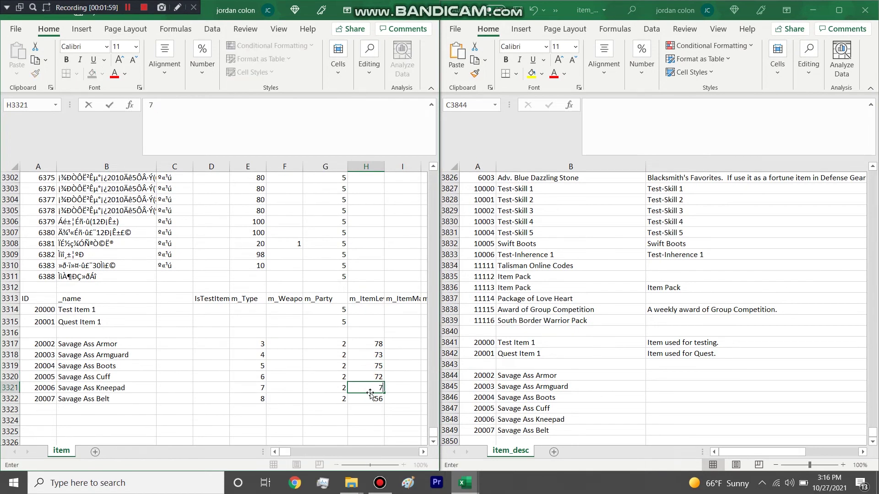
{"action": "left_click", "coordinate": [371, 400]}
{"action": "type", "text": "76"}
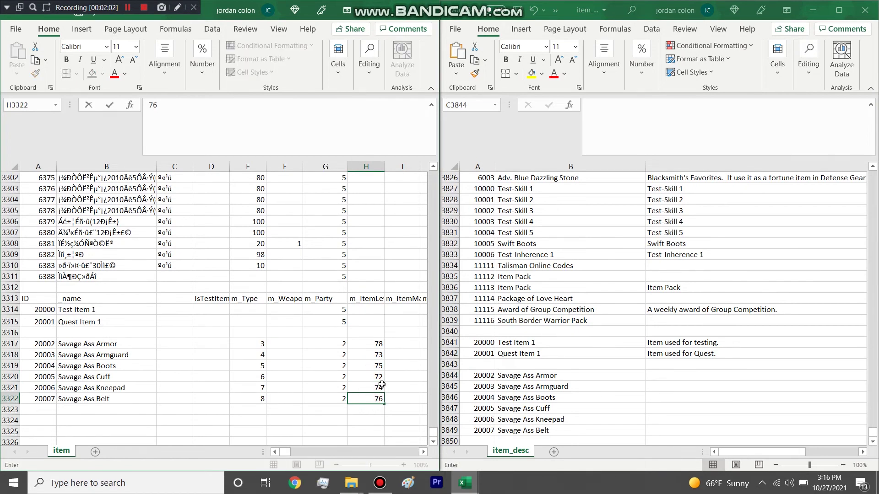
Maximize the item sheet, widen the m_EquipNeedLevel column, and copy the six Savage Ass item levels into it.
{"action": "left_click", "coordinate": [400, 9]}
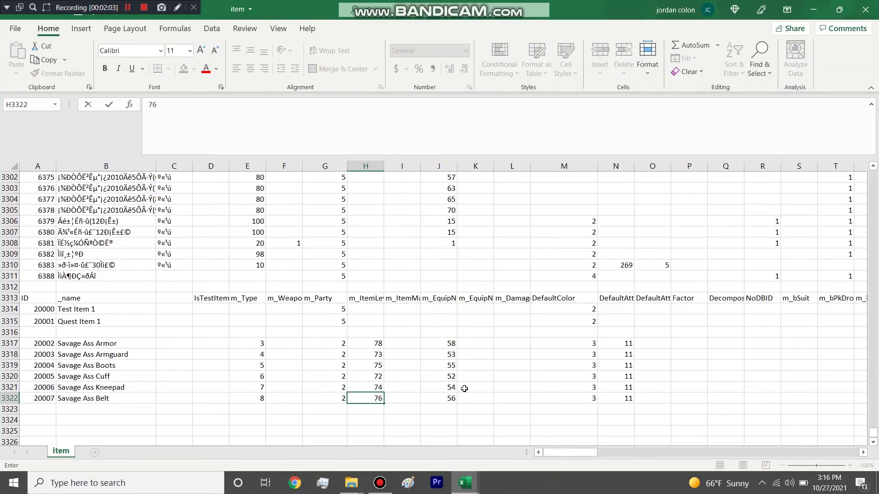
{"action": "left_click", "coordinate": [458, 165]}
{"action": "double_click", "coordinate": [457, 165]}
{"action": "left_click_drag", "start_coordinate": [373, 343], "coordinate": [373, 398]}
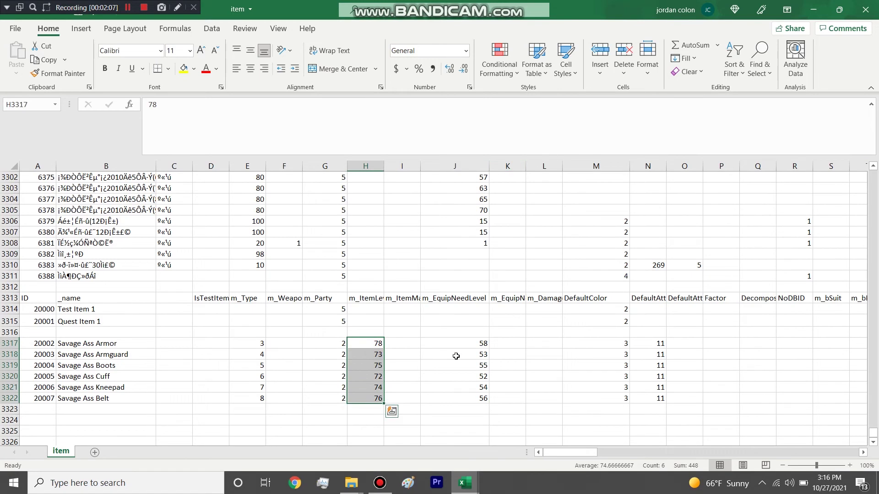
{"action": "left_click", "coordinate": [468, 347]}
{"action": "left_click", "coordinate": [374, 355]}
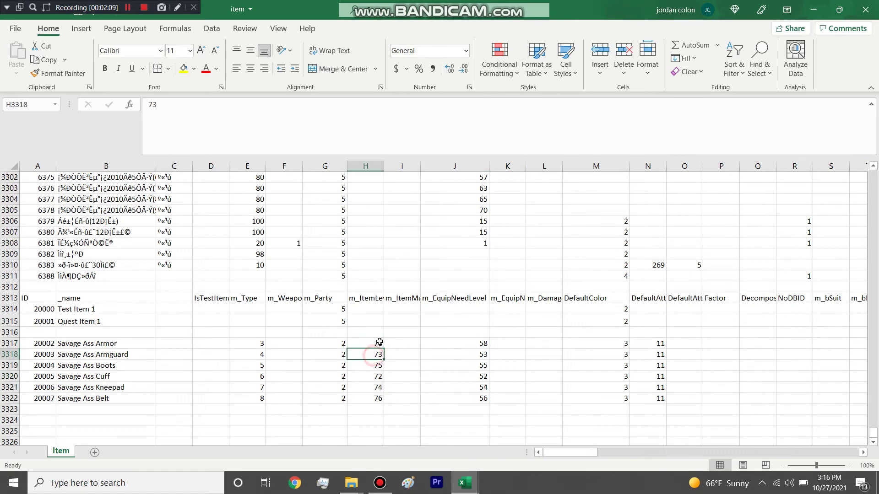
{"action": "left_click_drag", "start_coordinate": [380, 343], "coordinate": [379, 399]}
{"action": "key", "text": "ctrl+c"}
{"action": "left_click", "coordinate": [472, 345]}
{"action": "key", "text": "ctrl+v"}
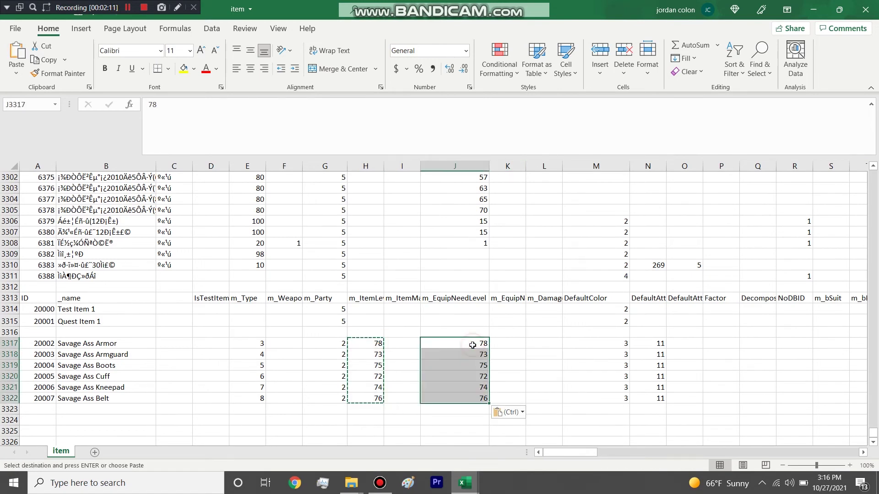
Set the DefaultColor of Savage Ass Armor and Savage Ass Armguard to 6.
{"action": "left_click", "coordinate": [621, 342]}
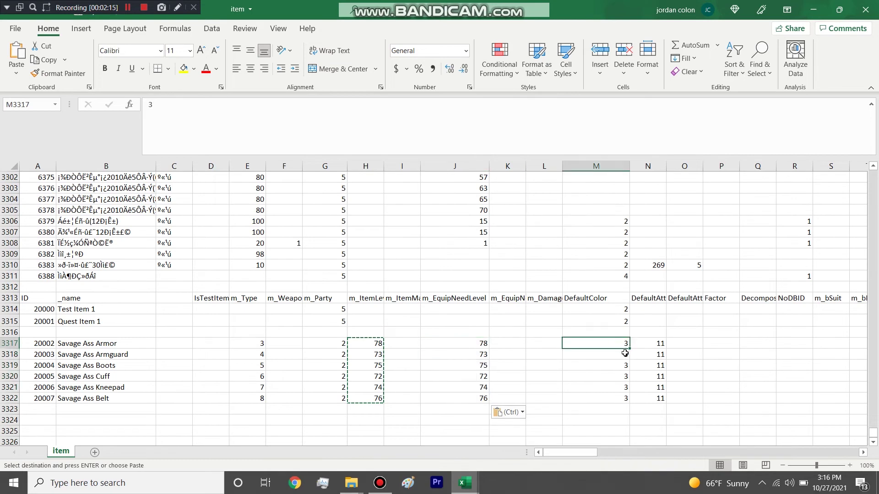
{"action": "left_click", "coordinate": [621, 310]}
{"action": "left_click", "coordinate": [620, 339]}
{"action": "left_click", "coordinate": [620, 352]}
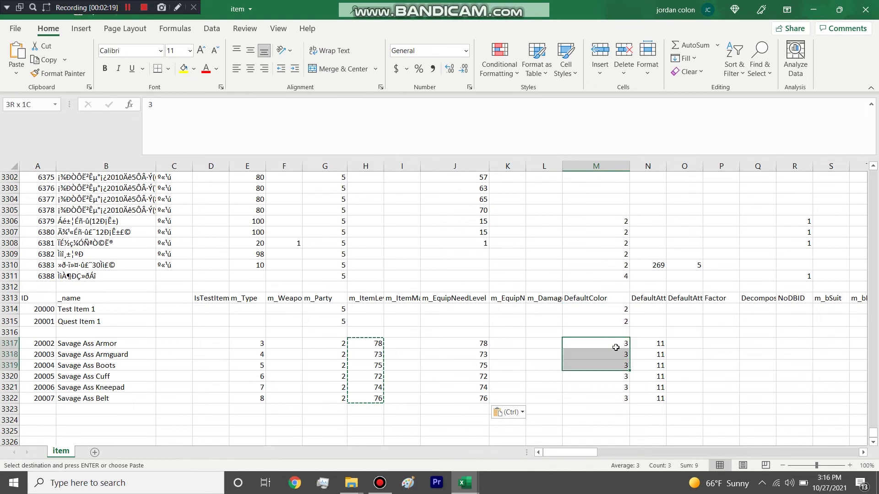
{"action": "left_click", "coordinate": [616, 345]}
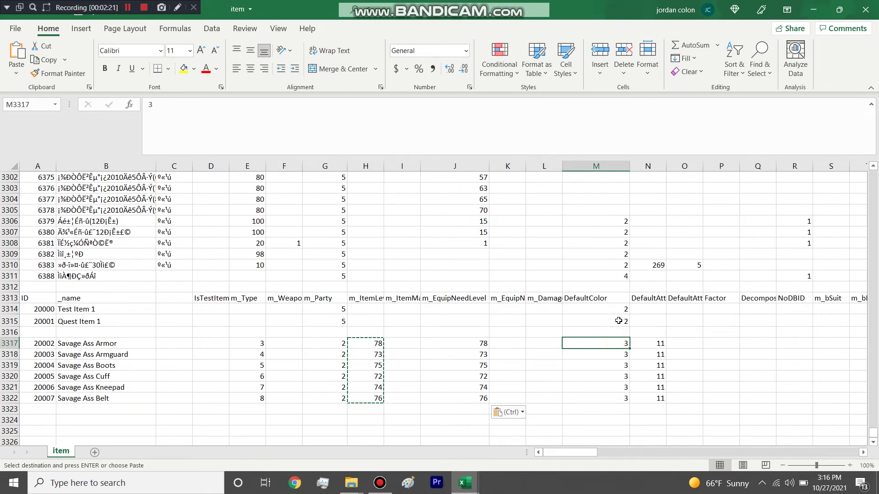
{"action": "left_click_drag", "start_coordinate": [618, 321], "coordinate": [620, 314]}
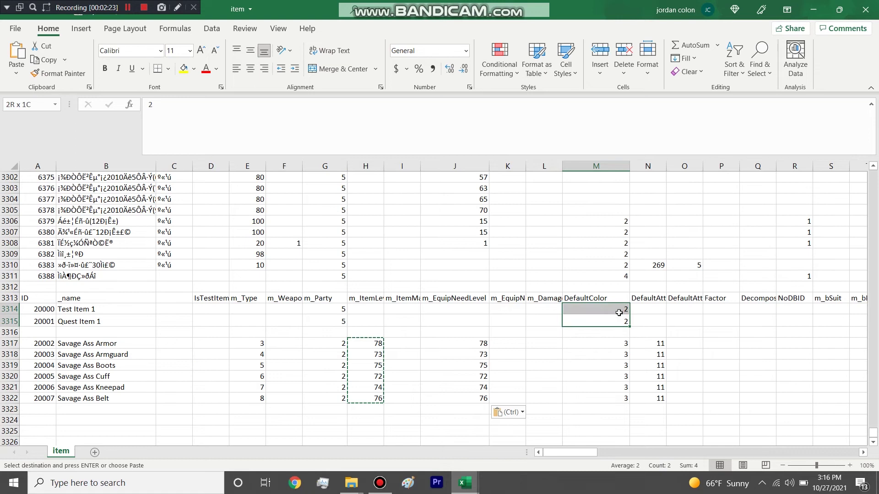
{"action": "left_click", "coordinate": [613, 339]}
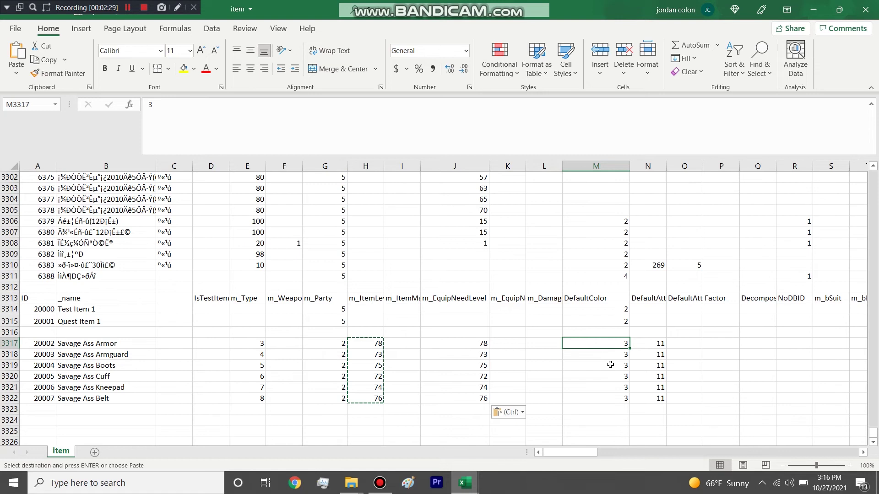
{"action": "left_click_drag", "start_coordinate": [602, 397], "coordinate": [613, 353]}
{"action": "left_click", "coordinate": [612, 343]}
{"action": "type", "text": "6"}
{"action": "key", "text": "Return"}
{"action": "type", "text": "6"}
{"action": "key", "text": "Return"}
Copy the DefaultColor value 6 to items 20004 through 20007.
{"action": "key", "text": "Up"}
{"action": "key", "text": "Up"}
{"action": "key", "text": "ctrl+c"}
{"action": "left_click_drag", "start_coordinate": [621, 365], "coordinate": [622, 397]}
{"action": "key", "text": "ctrl+v"}
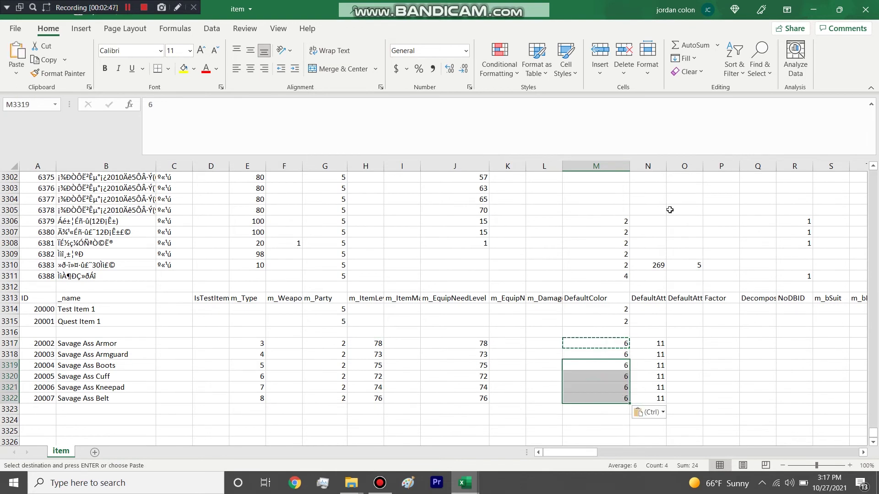
Widen the DefaultAttrib column and fill it with consecutive values 400 to 405 for items 20002 to 20007.
{"action": "left_click_drag", "start_coordinate": [663, 166], "coordinate": [708, 166]}
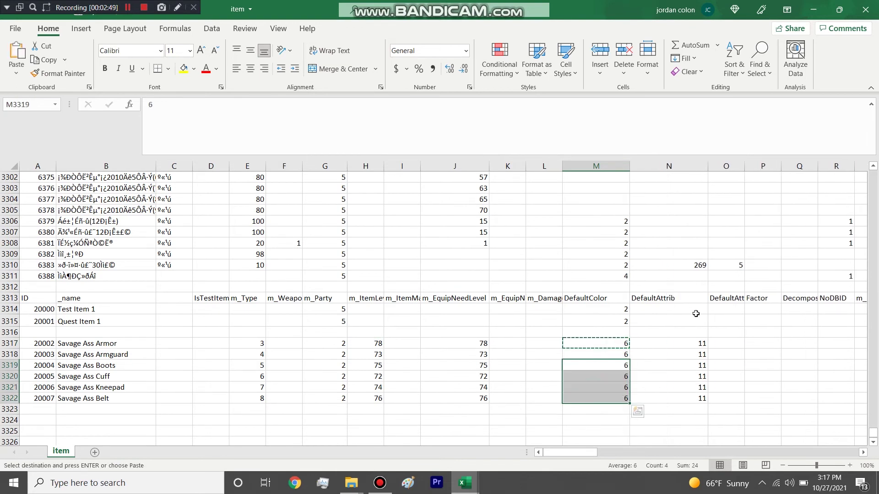
{"action": "left_click_drag", "start_coordinate": [699, 340], "coordinate": [687, 396]}
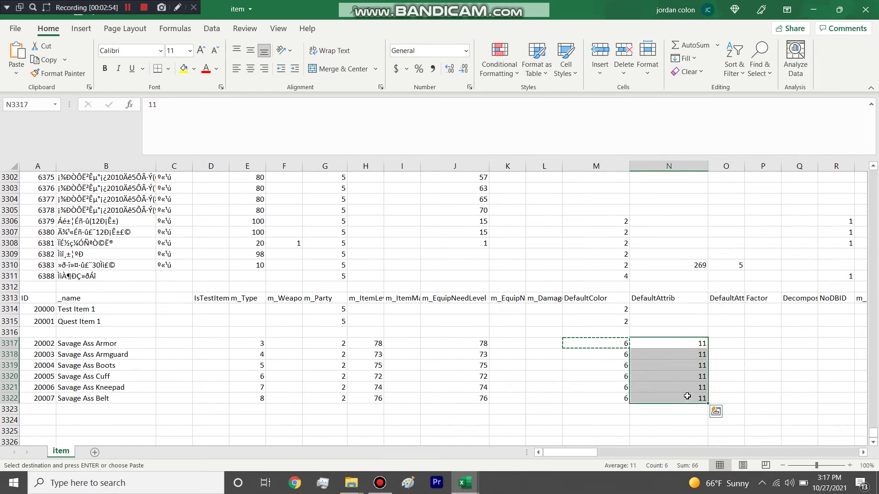
{"action": "left_click", "coordinate": [686, 346]}
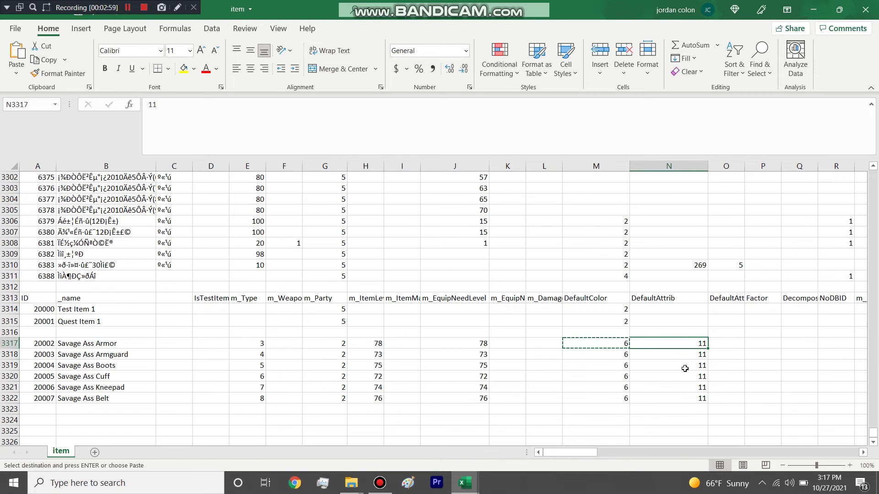
{"action": "type", "text": "400"}
{"action": "left_click", "coordinate": [671, 375]}
{"action": "left_click", "coordinate": [693, 344]}
{"action": "key", "text": "ctrl+c"}
{"action": "left_click", "coordinate": [694, 352]}
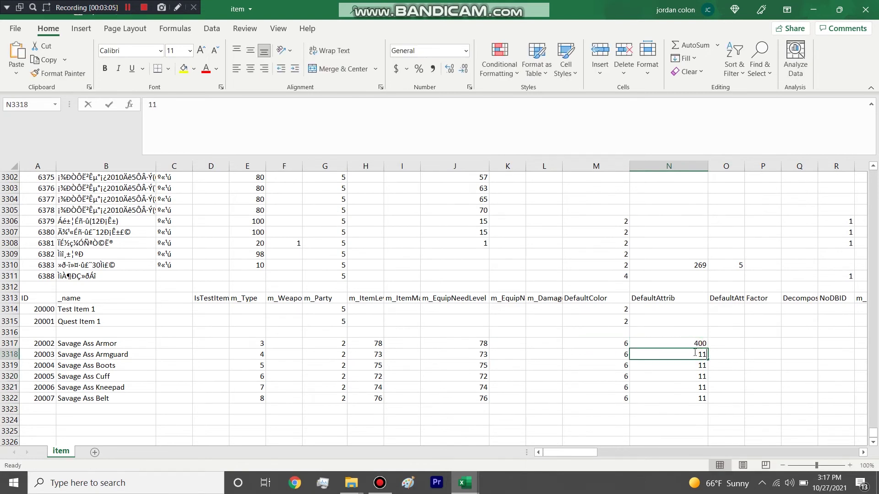
{"action": "type", "text": "401"}
{"action": "left_click_drag", "start_coordinate": [694, 343], "coordinate": [704, 399]}
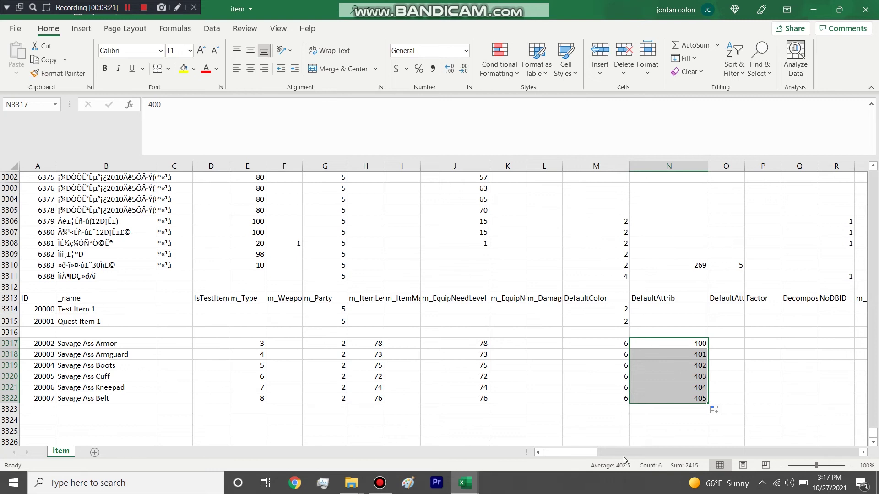
Set m_bCanTrade to 0 for all six Savage Ass items.
{"action": "left_click_drag", "start_coordinate": [582, 453], "coordinate": [614, 450]}
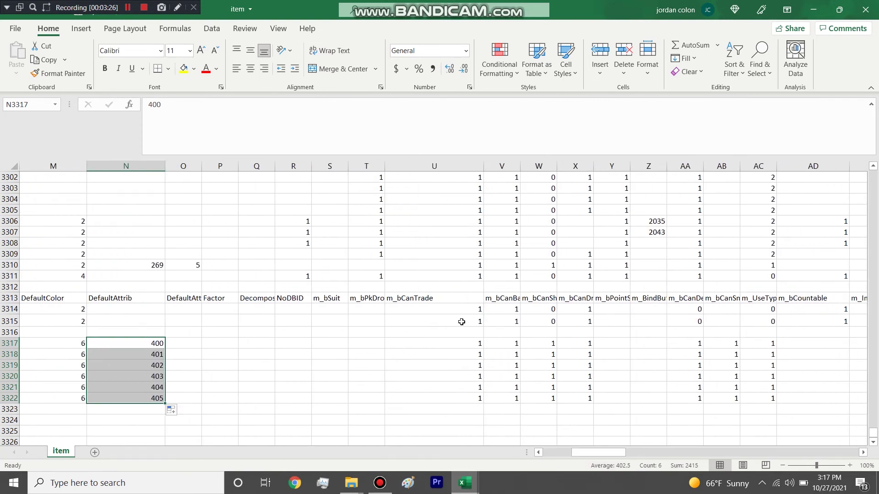
{"action": "left_click", "coordinate": [458, 342]}
{"action": "type", "text": "0"}
{"action": "left_click", "coordinate": [460, 354]}
{"action": "type", "text": "0"}
{"action": "left_click", "coordinate": [473, 344]}
{"action": "left_click", "coordinate": [475, 353]}
{"action": "key", "text": "ctrl+c"}
{"action": "left_click_drag", "start_coordinate": [473, 364], "coordinate": [477, 396]}
{"action": "key", "text": "ctrl+v"}
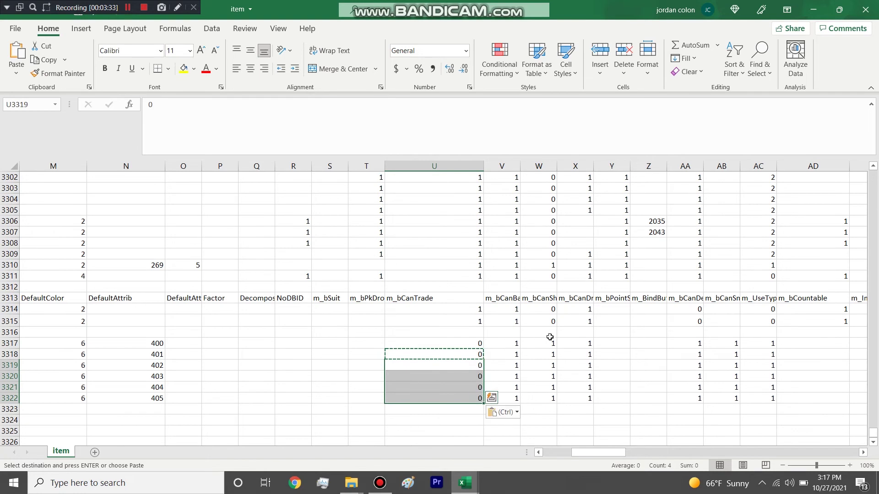
Copy the 0 from m_bCanTrade into column W for all six Savage Ass items.
{"action": "left_click_drag", "start_coordinate": [550, 339], "coordinate": [544, 397]}
{"action": "left_click", "coordinate": [476, 344]}
{"action": "key", "text": "ctrl+c"}
{"action": "left_click", "coordinate": [549, 345]}
{"action": "left_click_drag", "start_coordinate": [551, 366], "coordinate": [544, 393]}
{"action": "key", "text": "ctrl+v"}
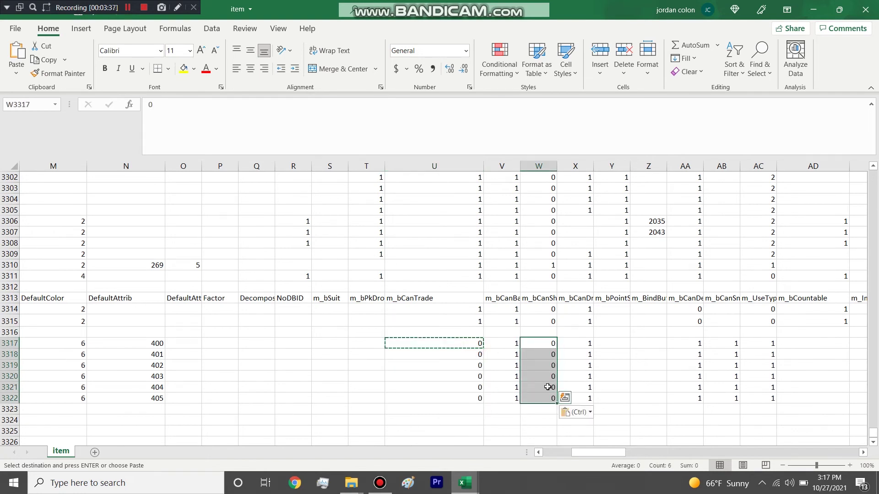
Widen the m_bCanDrop column and set both m_bCanDrop and column AA to 0 for the six Savage Ass items.
{"action": "left_click_drag", "start_coordinate": [582, 345], "coordinate": [588, 387]}
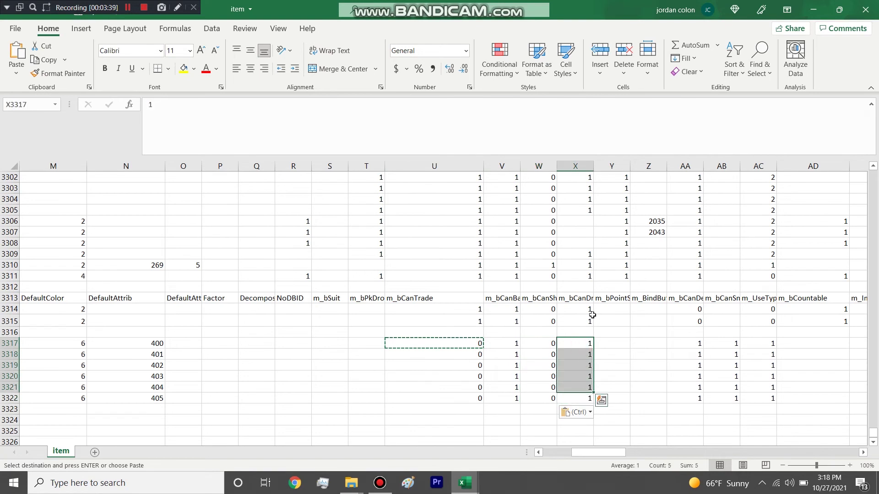
{"action": "left_click_drag", "start_coordinate": [593, 167], "coordinate": [607, 166]}
{"action": "left_click_drag", "start_coordinate": [589, 397], "coordinate": [600, 344]}
{"action": "key", "text": "ctrl+v"}
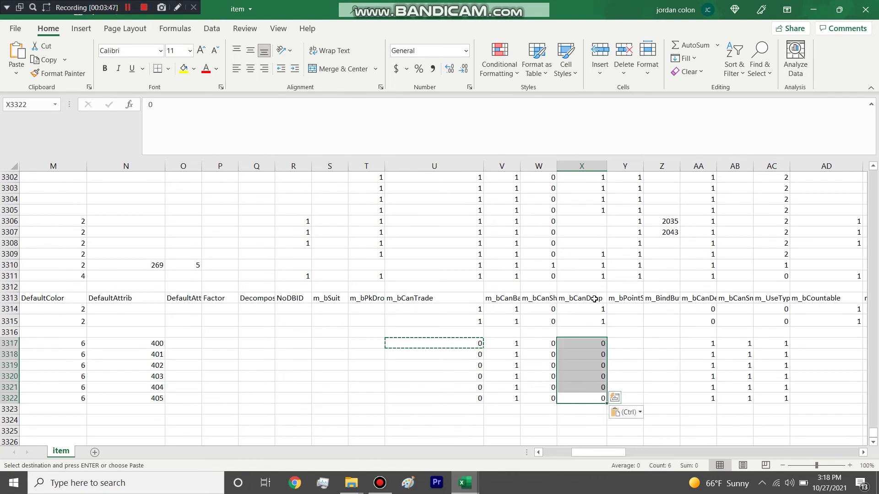
{"action": "left_click_drag", "start_coordinate": [711, 343], "coordinate": [710, 397]}
{"action": "key", "text": "ctrl+v"}
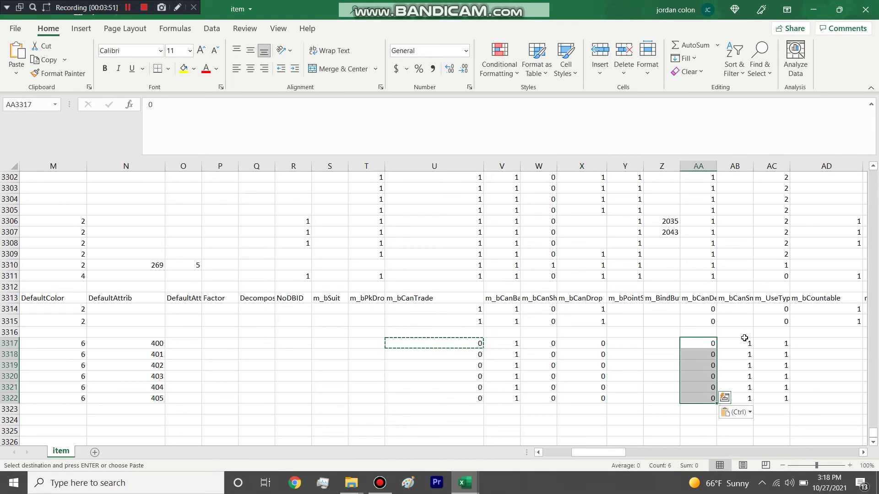
{"action": "left_click", "coordinate": [741, 300]}
{"action": "left_click", "coordinate": [747, 353]}
Set Level_TableUse to 78 for Savage Ass Armor and 73 for Savage Ass Armguard.
{"action": "left_click_drag", "start_coordinate": [620, 453], "coordinate": [671, 444]}
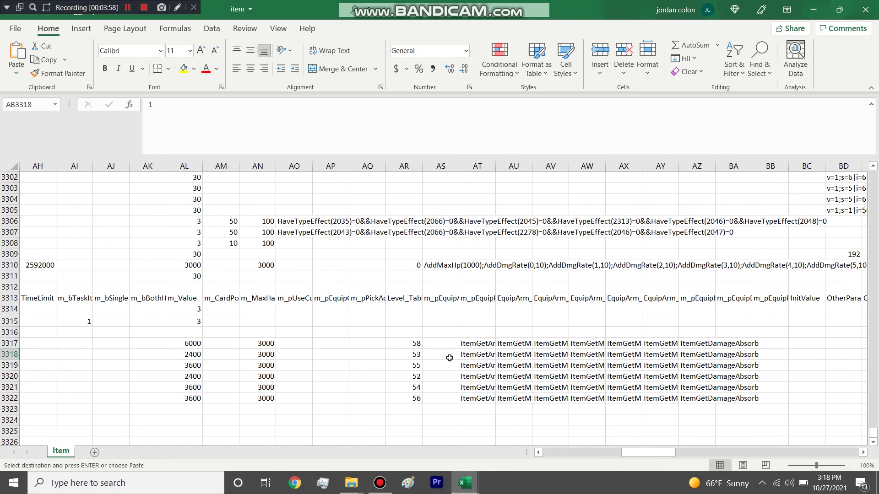
{"action": "left_click", "coordinate": [411, 343]}
{"action": "type", "text": "78"}
{"action": "key", "text": "Return"}
{"action": "type", "text": "73"}
{"action": "key", "text": "Return"}
{"action": "left_click", "coordinate": [417, 298]}
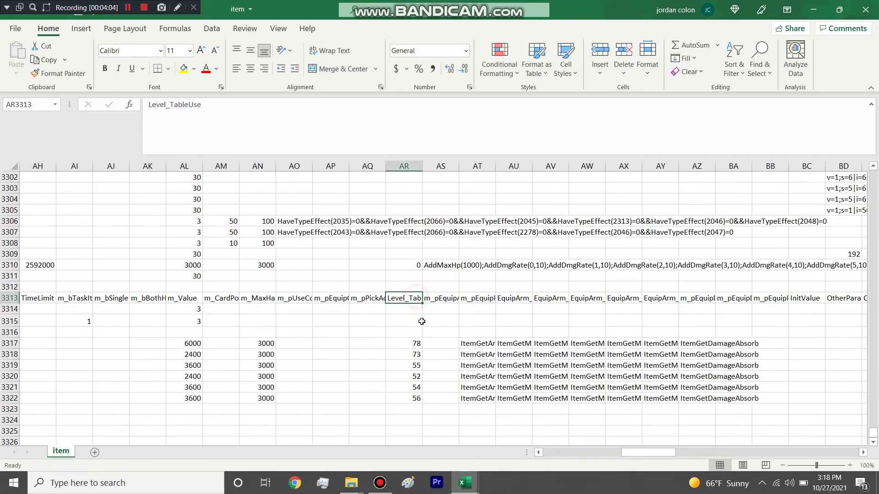
Set Level_TableUse for items 20004 to 20007 to 75, 72, 74 and 76.
{"action": "left_click", "coordinate": [414, 366]}
{"action": "type", "text": "75"}
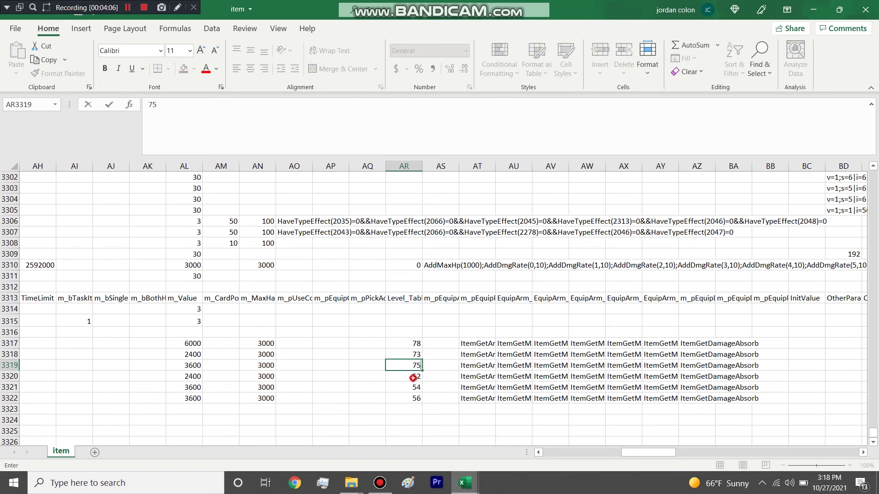
{"action": "key", "text": "Return"}
{"action": "type", "text": "72"}
{"action": "key", "text": "Return"}
{"action": "type", "text": "74"}
{"action": "key", "text": "Return"}
{"action": "type", "text": "76"}
Review the icon and model entries of the Savage Ass items and the rows of all newly added items.
{"action": "left_click_drag", "start_coordinate": [646, 456], "coordinate": [802, 454]}
{"action": "left_click_drag", "start_coordinate": [471, 349], "coordinate": [580, 367]}
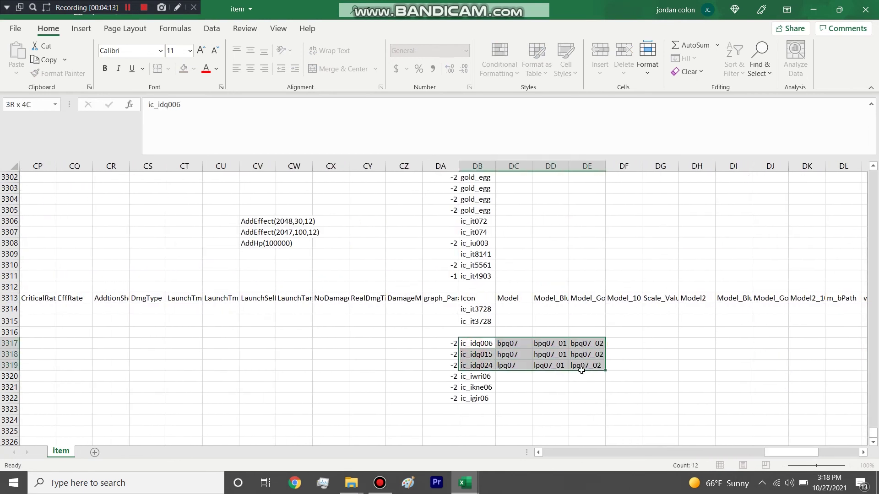
{"action": "left_click", "coordinate": [671, 361]}
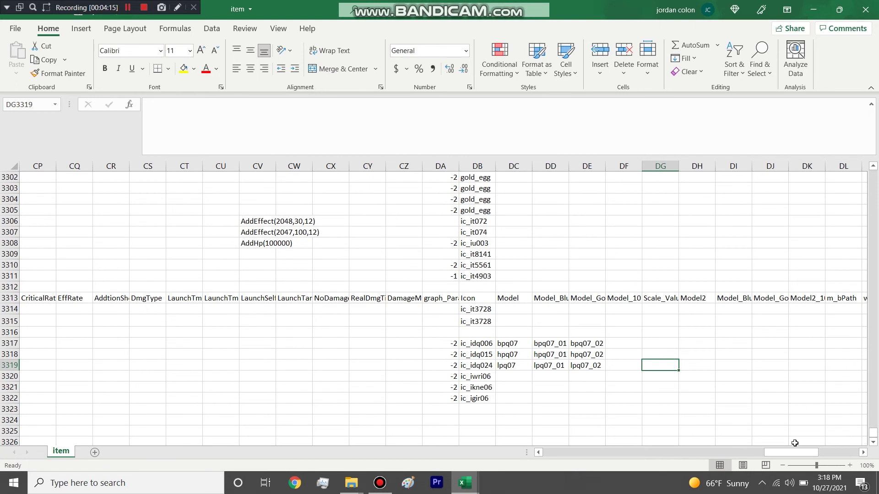
{"action": "left_click_drag", "start_coordinate": [795, 453], "coordinate": [507, 453]}
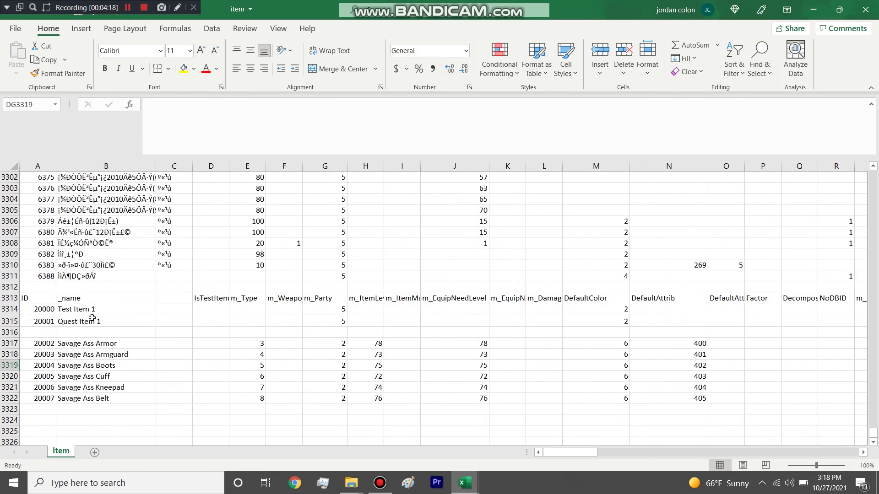
{"action": "left_click", "coordinate": [10, 309]}
{"action": "left_click", "coordinate": [9, 321]}
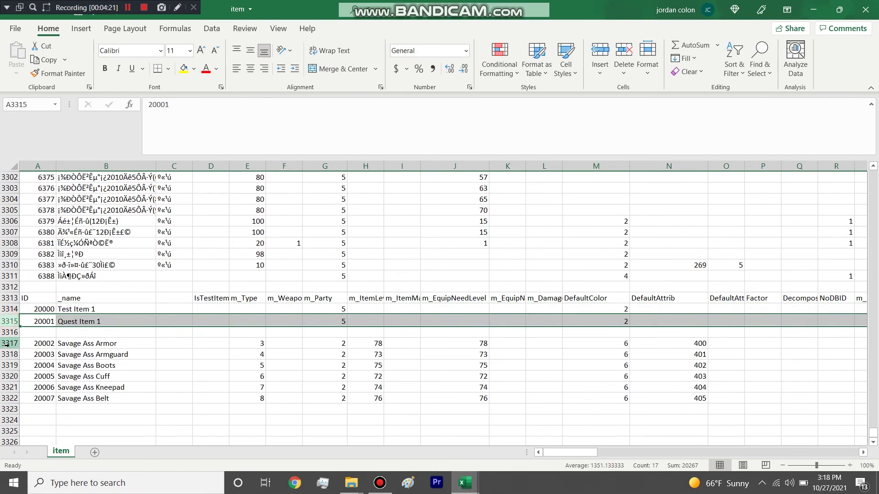
{"action": "left_click", "coordinate": [9, 398]}
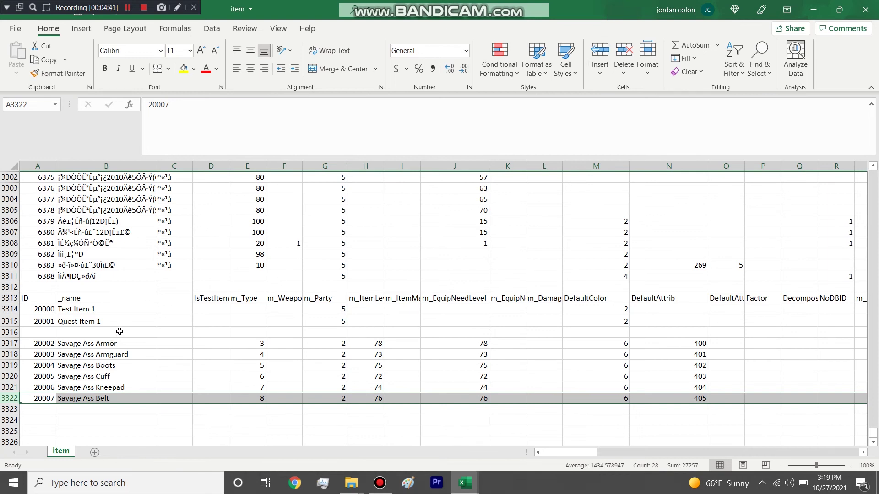
Examine the equipment stat columns from m_pEquipPhyArmor to m_pEquipParry and the AddMaxHp effect entry of item 6383.
{"action": "left_click", "coordinate": [547, 426]}
{"action": "left_click_drag", "start_coordinate": [563, 453], "coordinate": [648, 458]}
{"action": "left_click_drag", "start_coordinate": [255, 318], "coordinate": [698, 399]}
{"action": "left_click", "coordinate": [655, 301]}
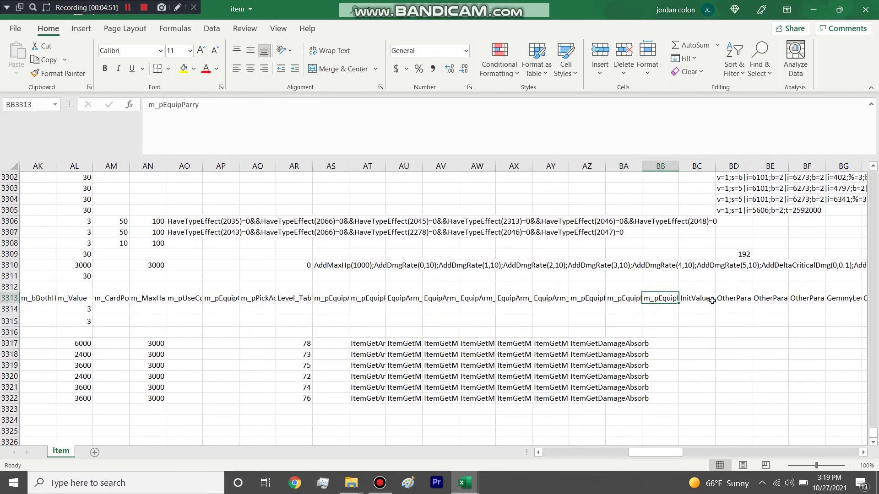
{"action": "left_click", "coordinate": [625, 304]}
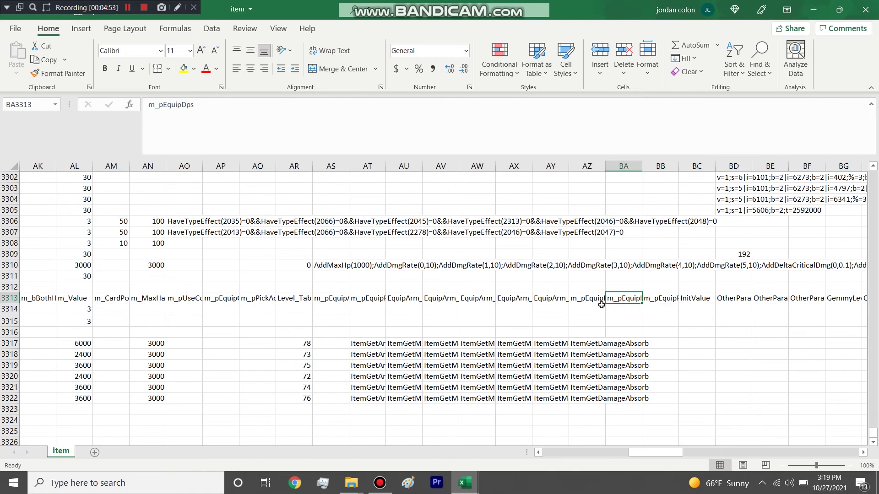
{"action": "left_click", "coordinate": [373, 298]}
{"action": "left_click_drag", "start_coordinate": [424, 304], "coordinate": [723, 389]}
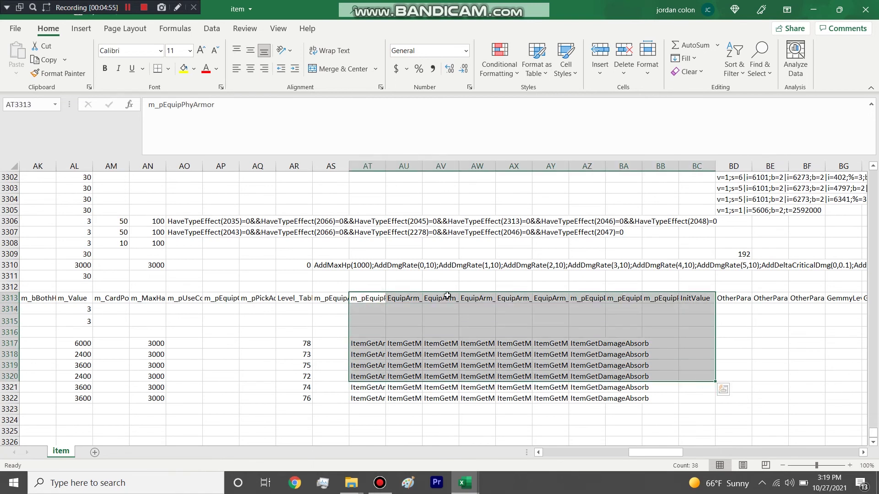
{"action": "left_click", "coordinate": [340, 263]}
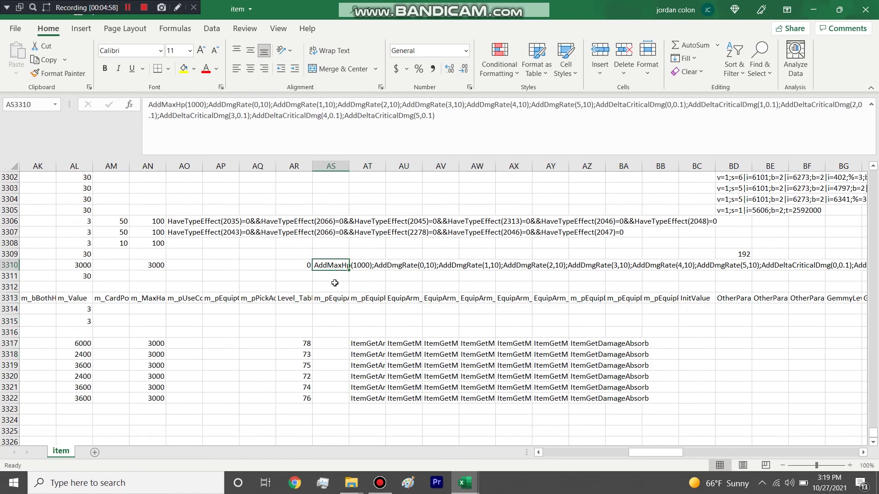
Examine the m_pEquipAction column header and the effect entry of item 6383 in that column.
{"action": "left_click", "coordinate": [329, 300]}
{"action": "left_click", "coordinate": [336, 269]}
{"action": "left_click_drag", "start_coordinate": [331, 298], "coordinate": [334, 267]}
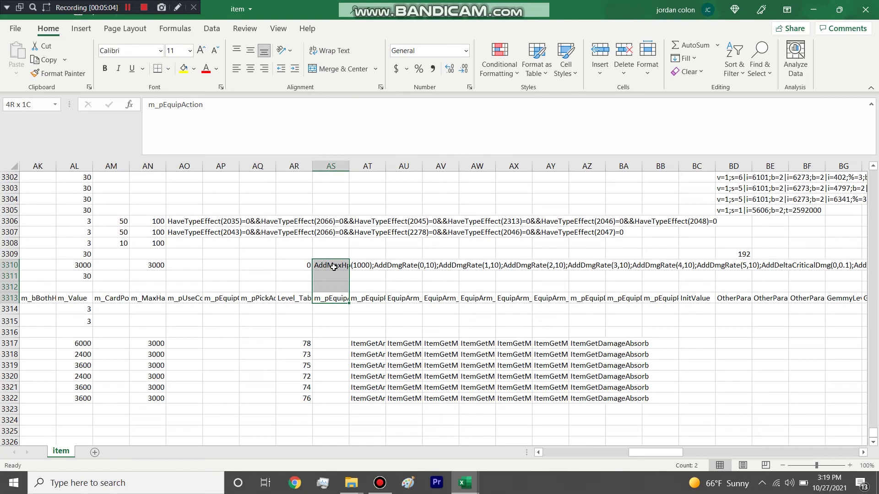
{"action": "left_click_drag", "start_coordinate": [334, 266], "coordinate": [334, 268]}
{"action": "left_click", "coordinate": [329, 298]}
{"action": "left_click", "coordinate": [334, 267]}
{"action": "left_click", "coordinate": [336, 296]}
Search the item_desc table for Ring and copy the White Tiger Ring row.
{"action": "left_click_drag", "start_coordinate": [645, 450], "coordinate": [179, 437]}
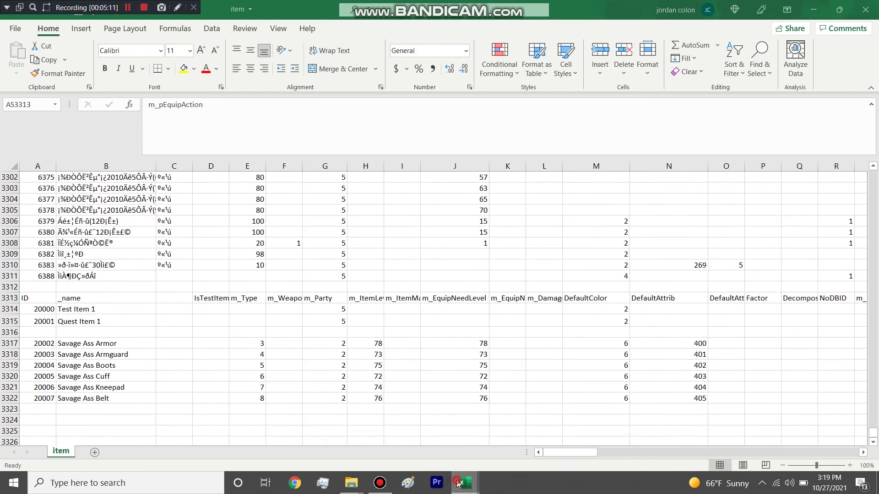
{"action": "mouse_move", "coordinate": [460, 484]}
{"action": "left_click", "coordinate": [517, 433]}
{"action": "left_click", "coordinate": [542, 309]}
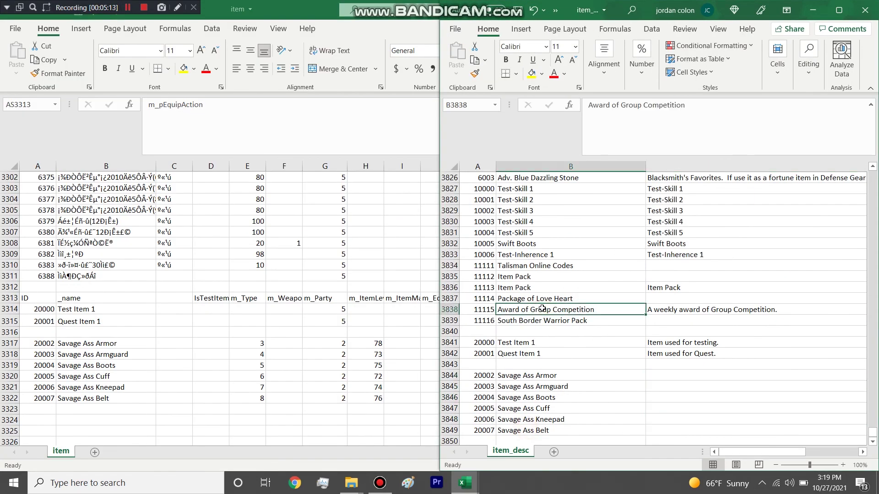
{"action": "key", "text": "ctrl+f"}
{"action": "type", "text": "R"}
{"action": "key", "text": "Return"}
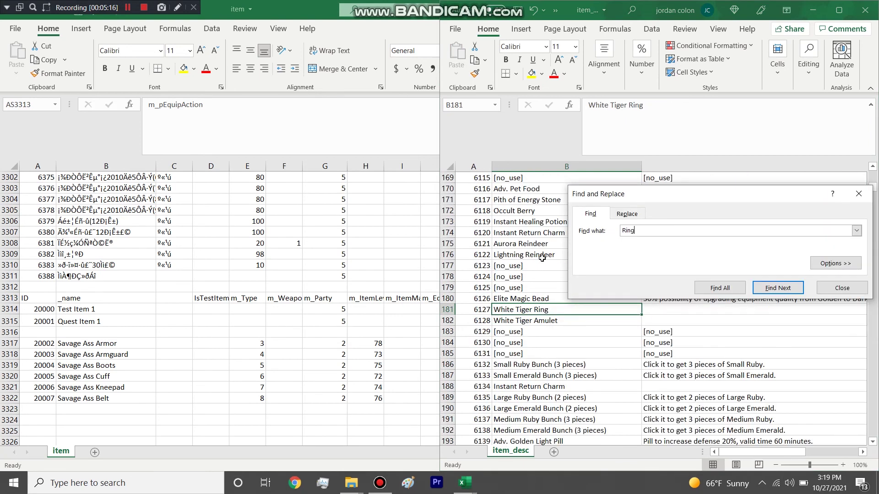
{"action": "key", "text": "Escape"}
{"action": "left_click", "coordinate": [448, 310]}
{"action": "key", "text": "ctrl+c"}
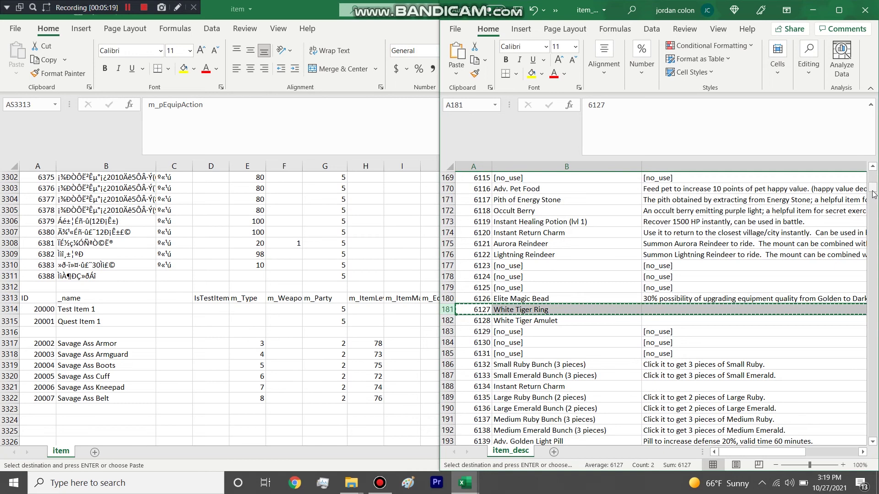
Place the item workbook side by side with the item_desc workbook.
{"action": "key", "text": "alt+Tab"}
{"action": "left_click", "coordinate": [365, 287]}
{"action": "key", "text": "ctrl+f"}
{"action": "key", "text": "Escape"}
{"action": "key", "text": "super+Left"}
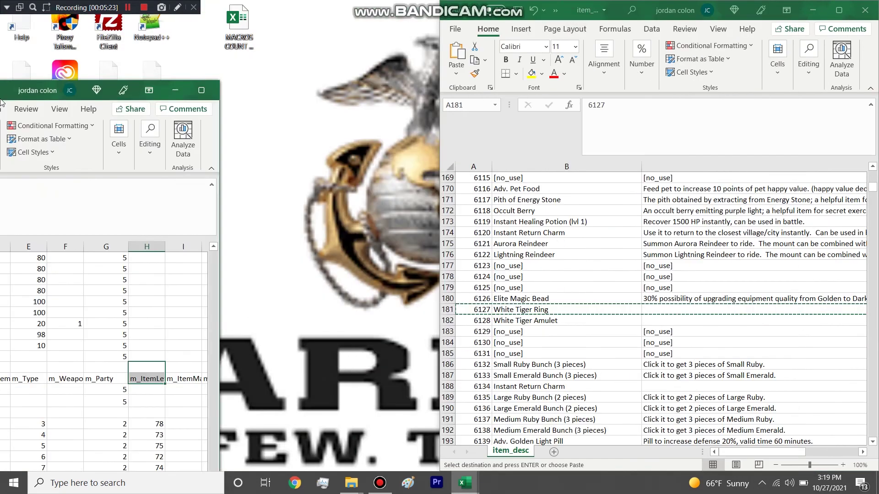
Find item 6127 in the item table and copy its row into row 3324 beneath the Savage Ass items.
{"action": "left_click", "coordinate": [193, 272]}
{"action": "key", "text": "ctrl+f"}
{"action": "type", "text": "6127"}
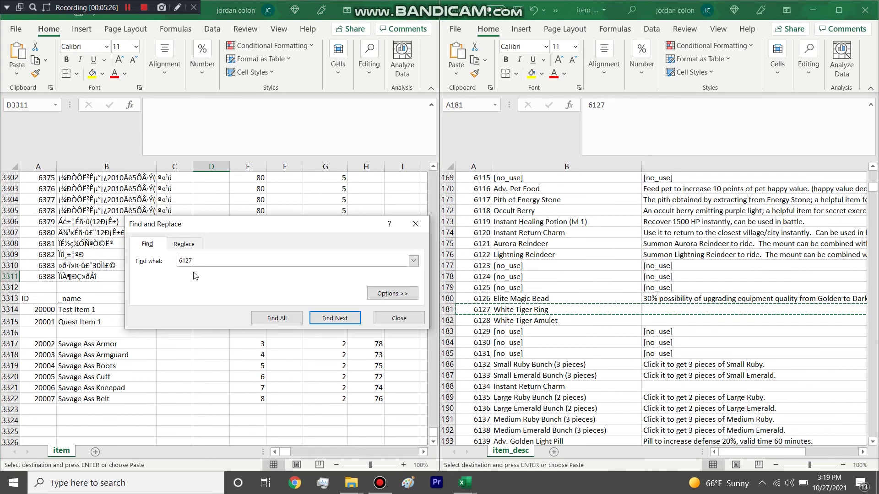
{"action": "key", "text": "Return"}
{"action": "key", "text": "Escape"}
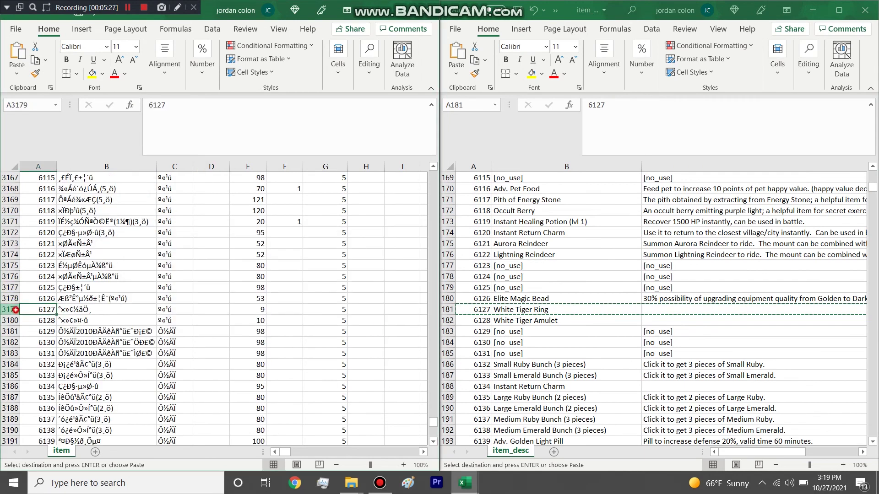
{"action": "key", "text": "shift+space"}
{"action": "key", "text": "ctrl+c"}
{"action": "left_click_drag", "start_coordinate": [433, 422], "coordinate": [433, 429]}
{"action": "scroll", "coordinate": [83, 381], "scroll_direction": "down", "scroll_amount": 2}
{"action": "left_click", "coordinate": [10, 387]}
{"action": "key", "text": "ctrl+v"}
{"action": "left_click", "coordinate": [258, 389]}
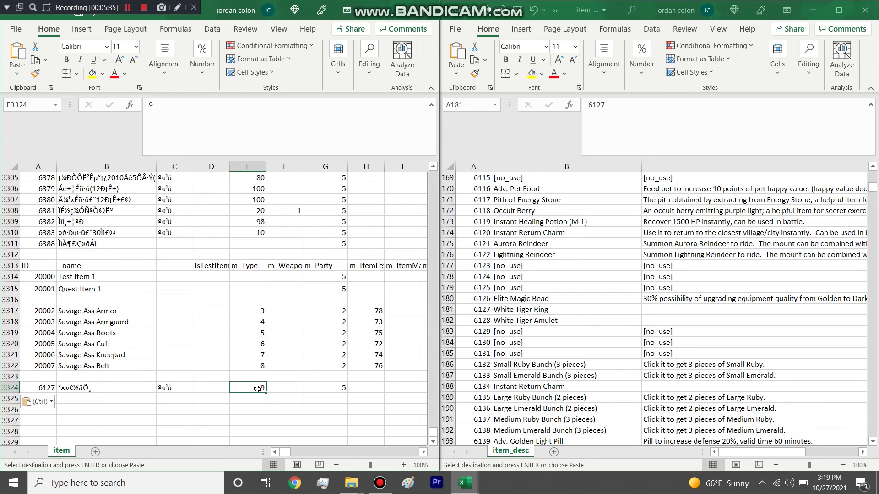
Look up item 6128 in the item table and compare its m_Type with that of the pasted 6127 row.
{"action": "left_click", "coordinate": [314, 314]}
{"action": "key", "text": "ctrl+f"}
{"action": "type", "text": "6128"}
{"action": "key", "text": "Return"}
{"action": "key", "text": "Escape"}
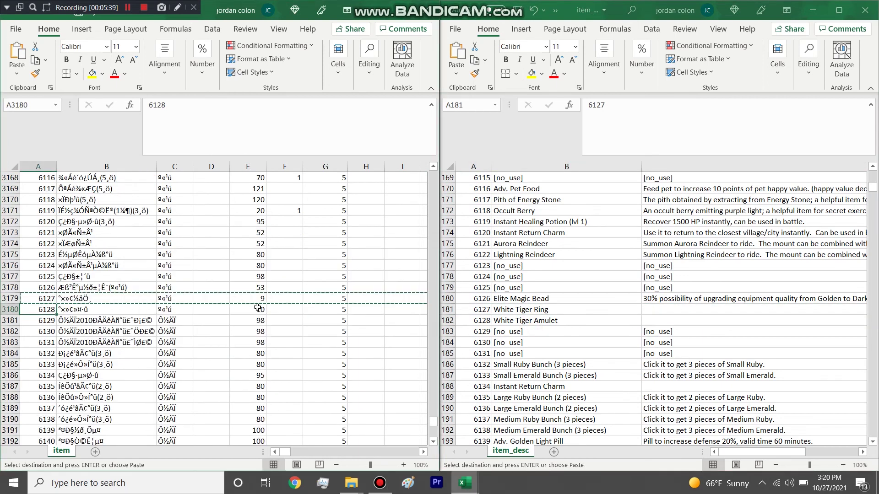
{"action": "left_click", "coordinate": [256, 309]}
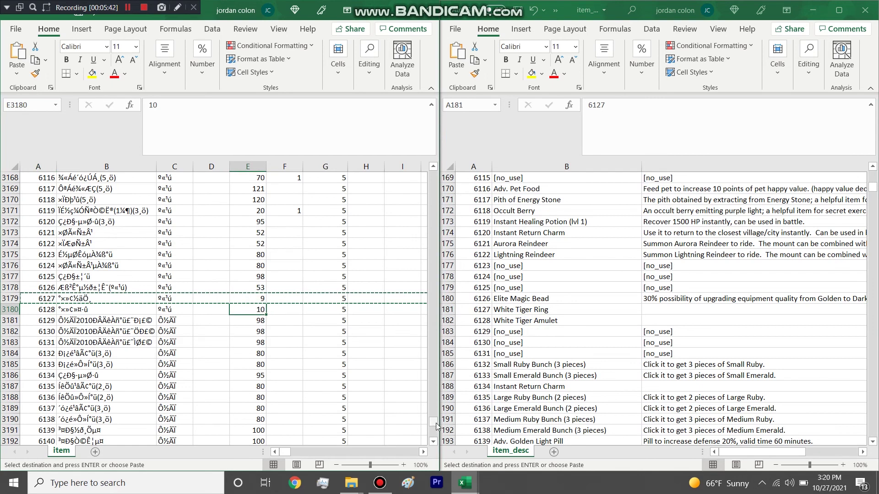
{"action": "left_click_drag", "start_coordinate": [434, 423], "coordinate": [434, 433]}
{"action": "left_click", "coordinate": [260, 433]}
{"action": "key", "text": "ctrl+v"}
{"action": "scroll", "coordinate": [289, 392], "scroll_direction": "down", "scroll_amount": 1}
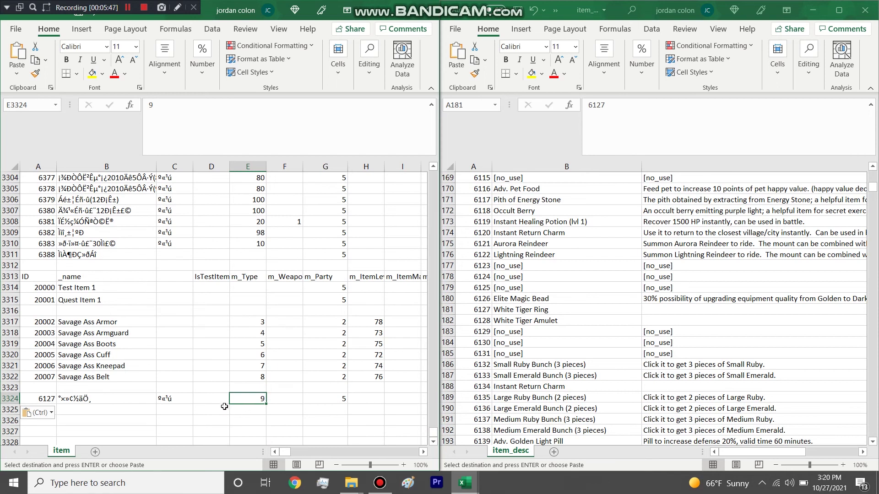
Duplicate the pasted 6127 row into the row directly below it.
{"action": "left_click", "coordinate": [602, 320]}
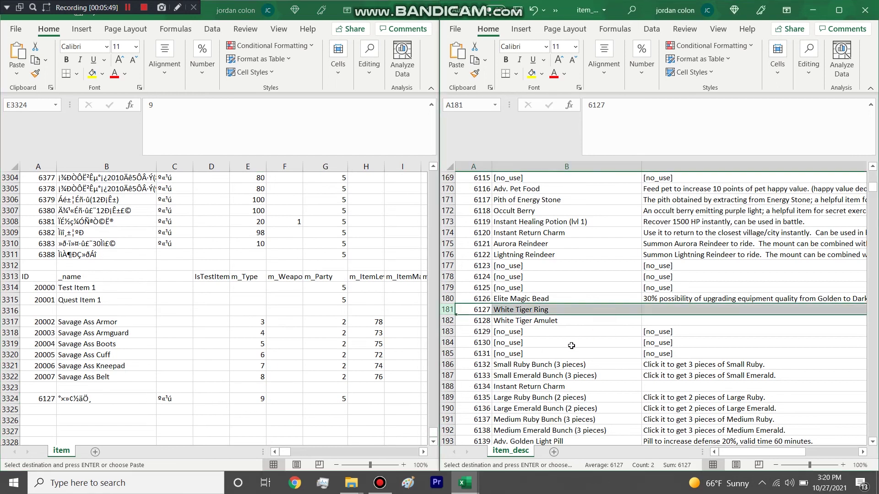
{"action": "left_click", "coordinate": [34, 409]}
{"action": "left_click", "coordinate": [16, 397]}
{"action": "key", "text": "ctrl+c"}
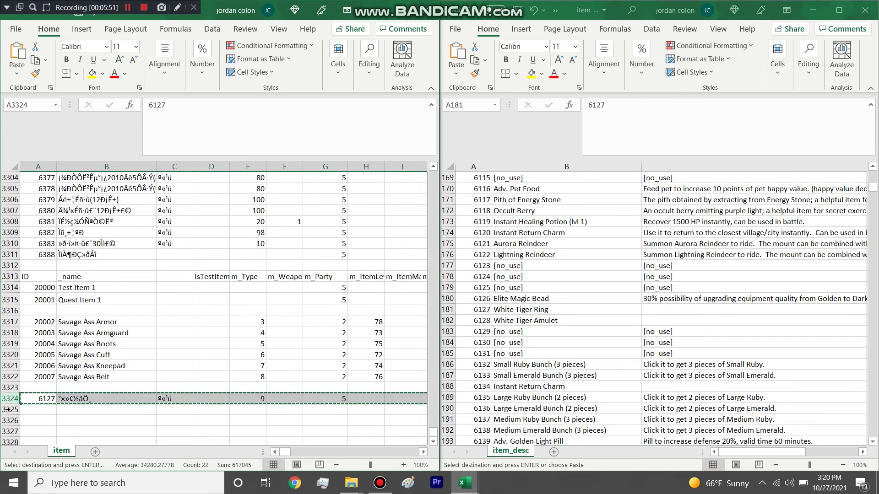
{"action": "left_click", "coordinate": [10, 409]}
{"action": "key", "text": "ctrl+v"}
{"action": "left_click", "coordinate": [617, 273]}
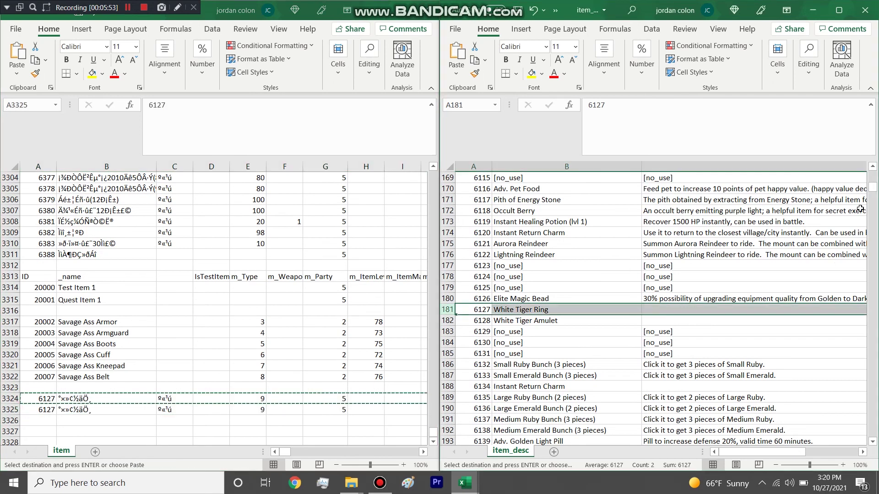
Delete the blank row beneath Savage Ass Belt and continue the ID series with 20008 and 20009 for the two copied rows.
{"action": "left_click", "coordinate": [39, 398]}
{"action": "left_click", "coordinate": [10, 388]}
{"action": "right_click", "coordinate": [10, 388]}
{"action": "left_click", "coordinate": [42, 293]}
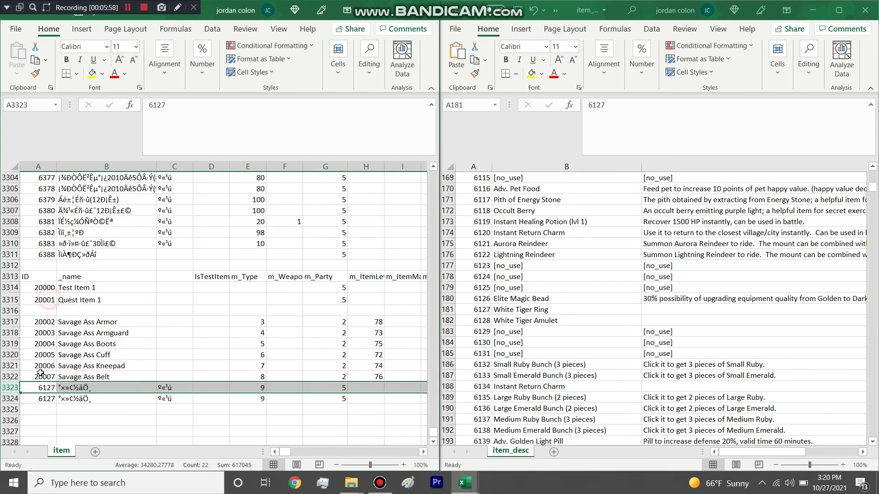
{"action": "left_click_drag", "start_coordinate": [42, 366], "coordinate": [54, 401]}
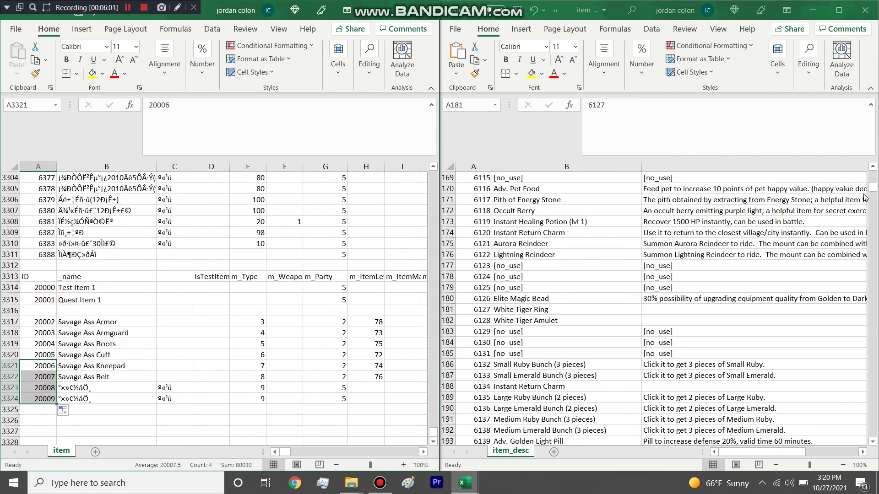
Name item 20008 Savage Golden Ring and item 20009 Savage Purple Ring in the item table.
{"action": "left_click_drag", "start_coordinate": [871, 188], "coordinate": [871, 434]}
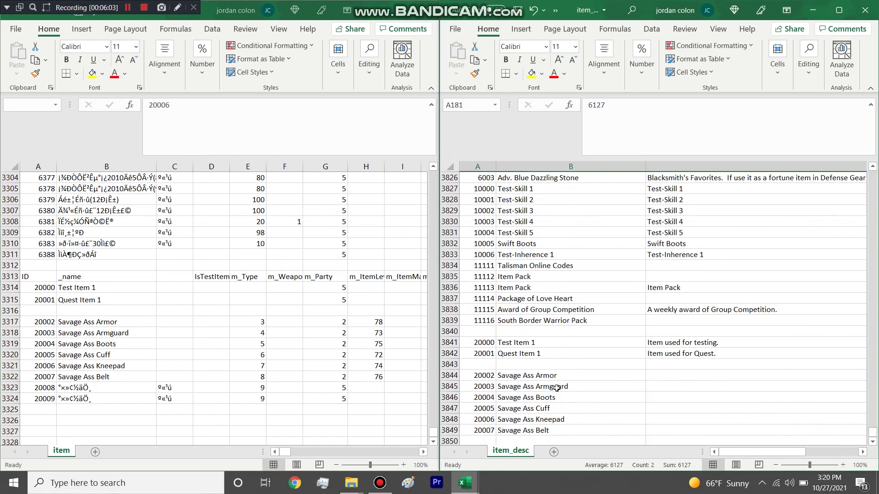
{"action": "left_click", "coordinate": [472, 372]}
{"action": "left_click", "coordinate": [87, 387]}
{"action": "left_click", "coordinate": [85, 387]}
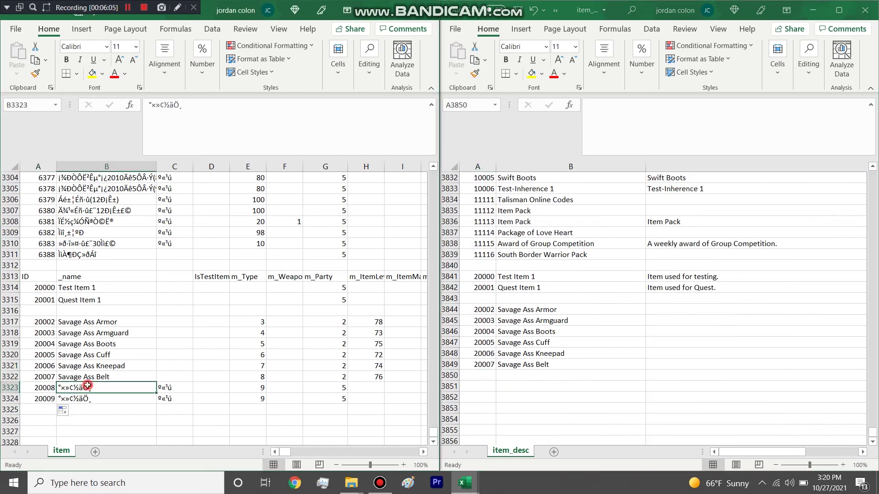
{"action": "type", "text": "Savage"}
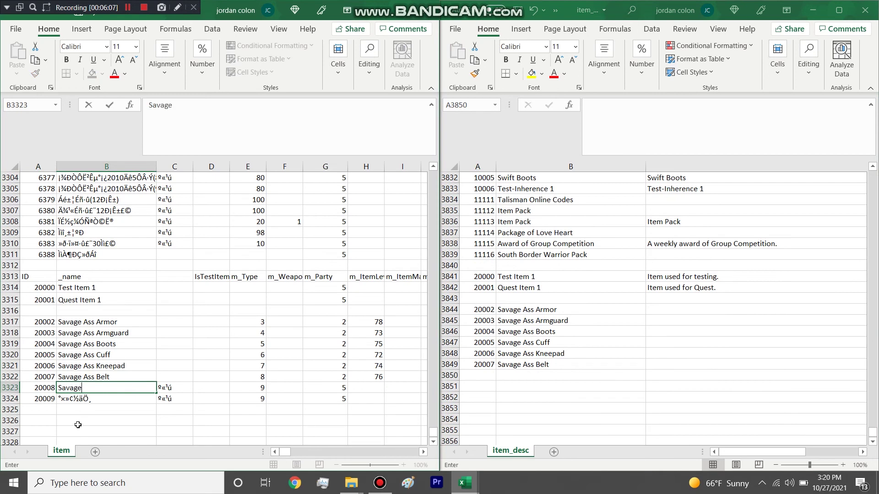
{"action": "type", "text": " Golden Ring"}
{"action": "left_click", "coordinate": [113, 404]}
{"action": "type", "text": "Savage "}
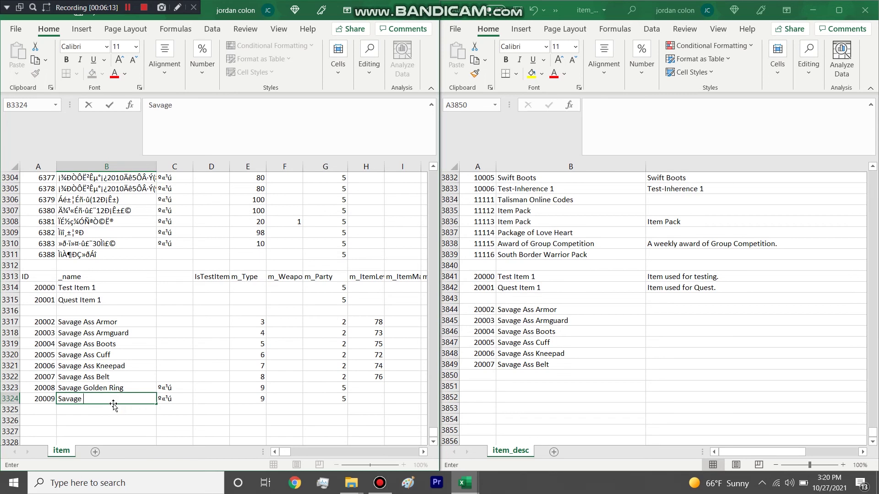
{"action": "type", "text": "Purple Ring"}
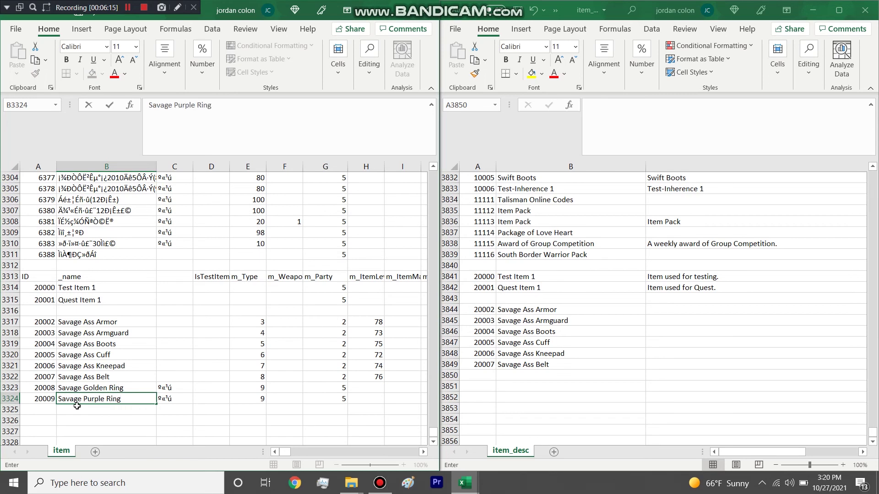
Insert a blank row between Savage Golden Ring and Savage Purple Ring.
{"action": "left_click", "coordinate": [9, 399]}
{"action": "right_click", "coordinate": [9, 399]}
{"action": "left_click", "coordinate": [45, 292]}
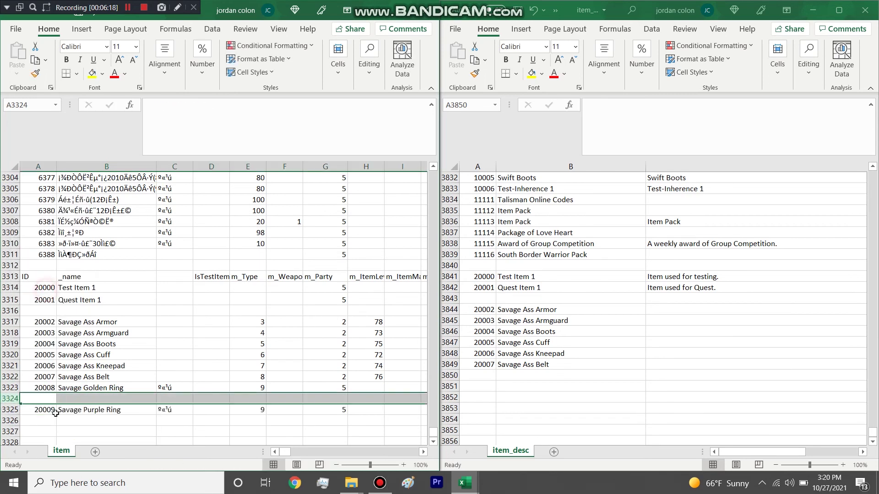
Duplicate the Savage Purple Ring row directly below itself and give the copy ID 20010.
{"action": "left_click", "coordinate": [9, 409]}
{"action": "key", "text": "ctrl+c"}
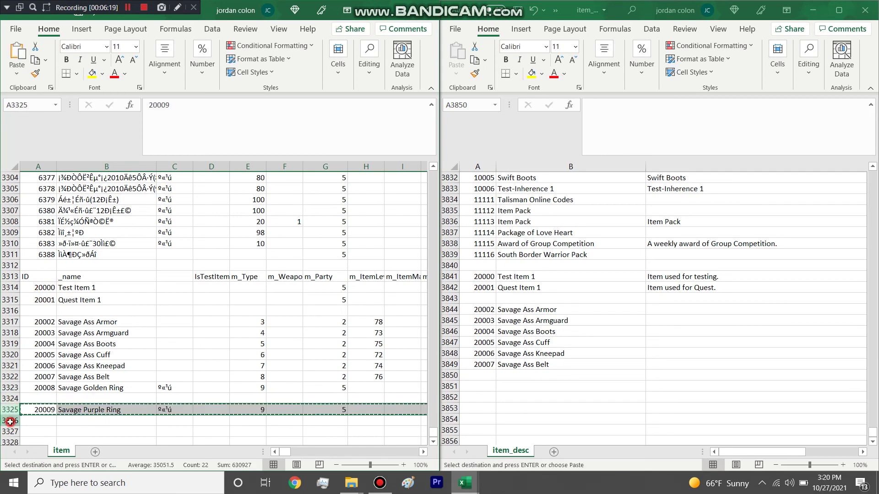
{"action": "left_click", "coordinate": [9, 421]}
{"action": "key", "text": "ctrl+v"}
{"action": "left_click", "coordinate": [51, 420]}
{"action": "key", "text": "Escape"}
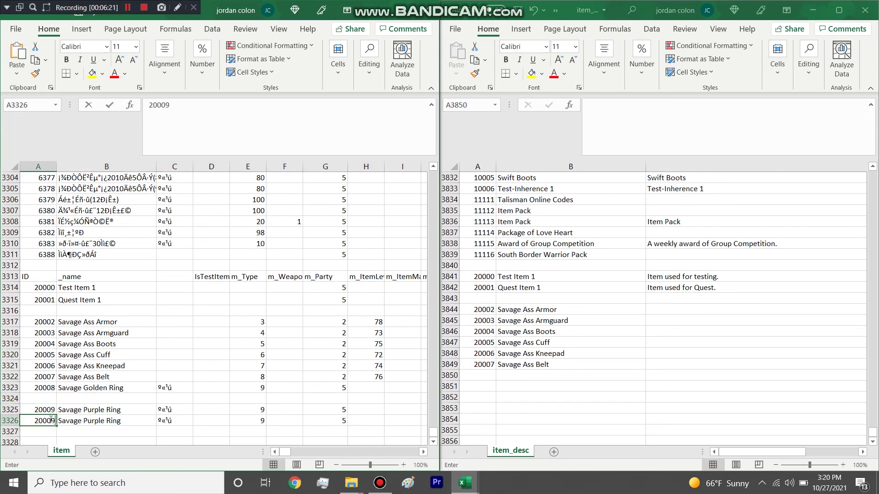
{"action": "type", "text": "20010"}
Rename both items 20009 and 20010 to Savage Purple Ring 1.
{"action": "double_click", "coordinate": [125, 411]}
{"action": "type", "text": "1"}
{"action": "left_click", "coordinate": [124, 420]}
{"action": "double_click", "coordinate": [128, 421]}
{"action": "type", "text": "1"}
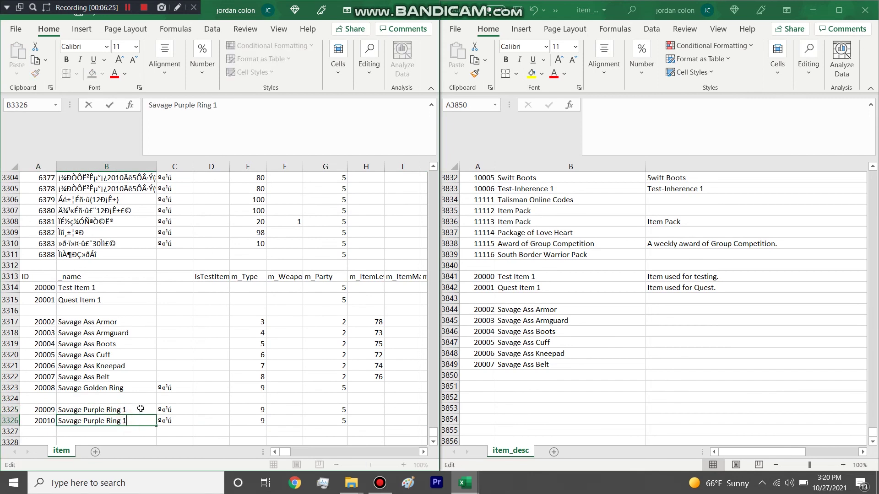
Delete the blank row between Savage Golden Ring and the first Savage Purple Ring 1.
{"action": "left_click", "coordinate": [11, 398]}
{"action": "right_click", "coordinate": [11, 399]}
{"action": "left_click", "coordinate": [28, 305]}
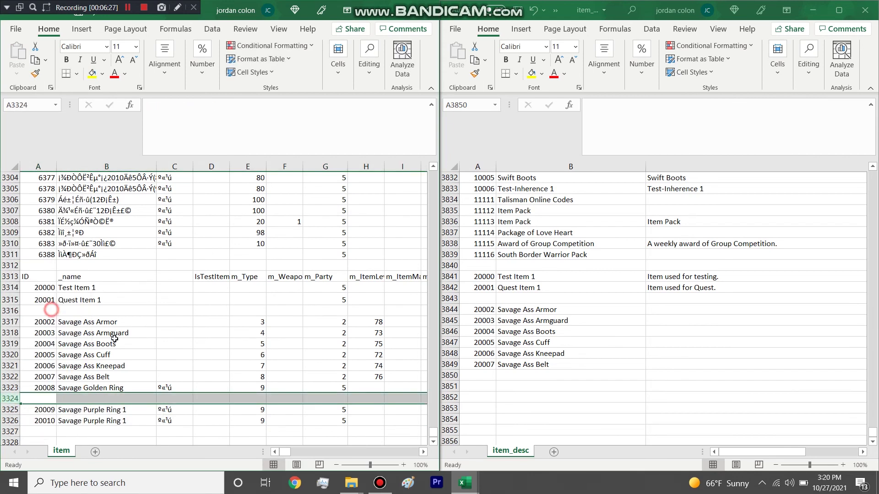
Clear the column C entries of the three ring items and rename item 20010 to Savage Purple Ring 2.
{"action": "left_click_drag", "start_coordinate": [167, 387], "coordinate": [174, 414]}
{"action": "key", "text": "Delete"}
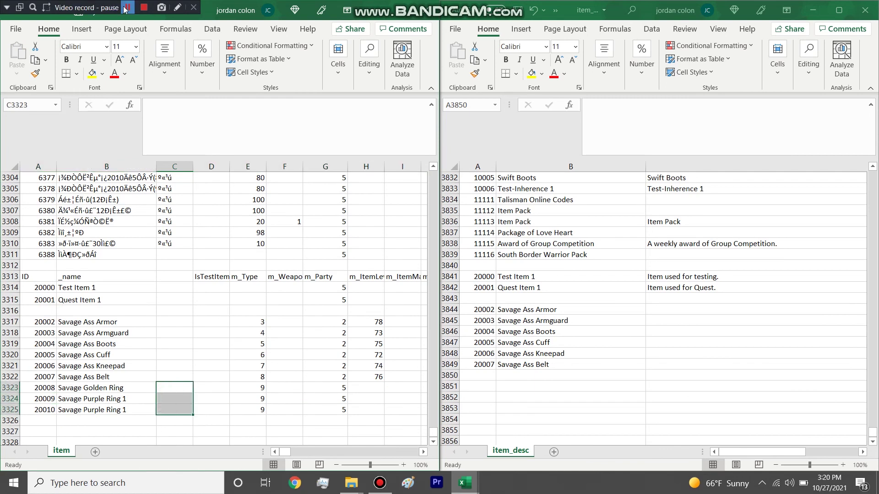
{"action": "left_click", "coordinate": [123, 392]}
{"action": "left_click", "coordinate": [121, 399]}
{"action": "double_click", "coordinate": [131, 410]}
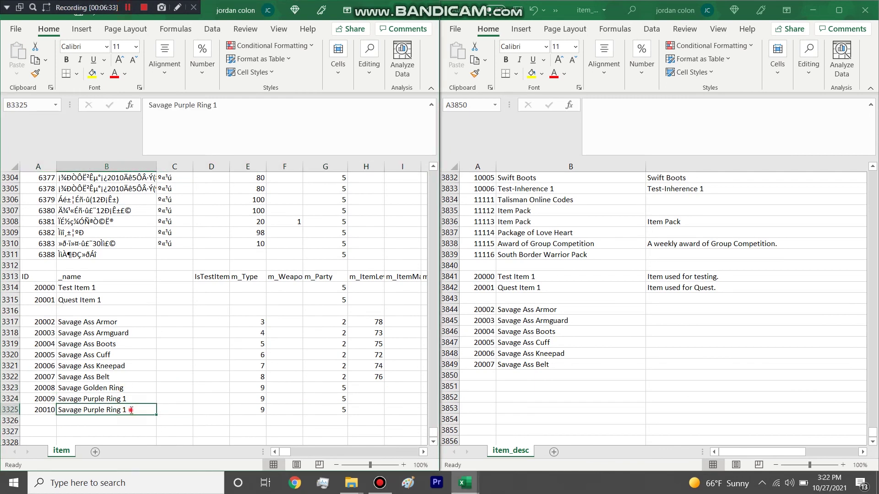
{"action": "left_click", "coordinate": [154, 384]}
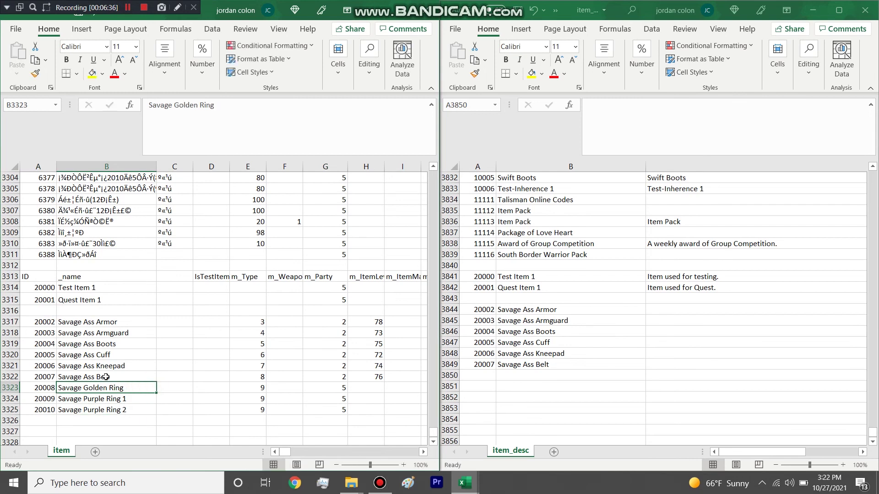
Copy the IDs and names of the three Savage rings into item_desc directly below Savage Ass Belt.
{"action": "right_click", "coordinate": [14, 398]}
{"action": "left_click", "coordinate": [287, 363]}
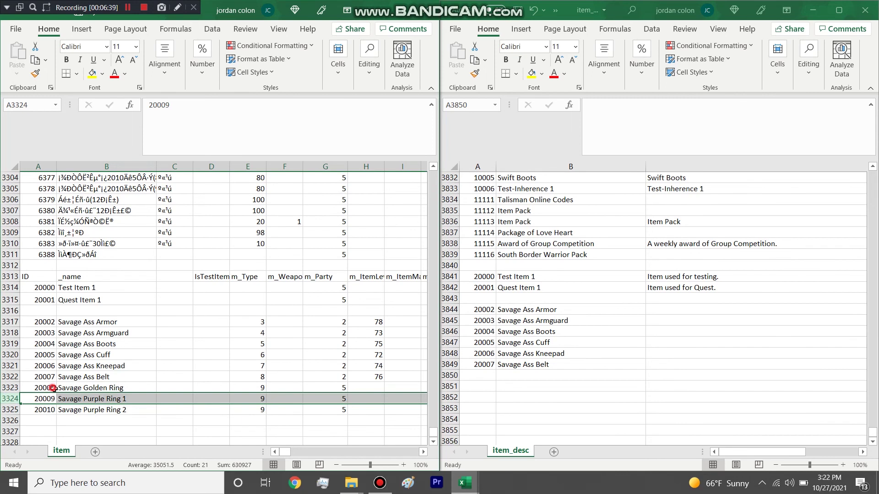
{"action": "left_click_drag", "start_coordinate": [51, 388], "coordinate": [77, 406]}
{"action": "key", "text": "ctrl+c"}
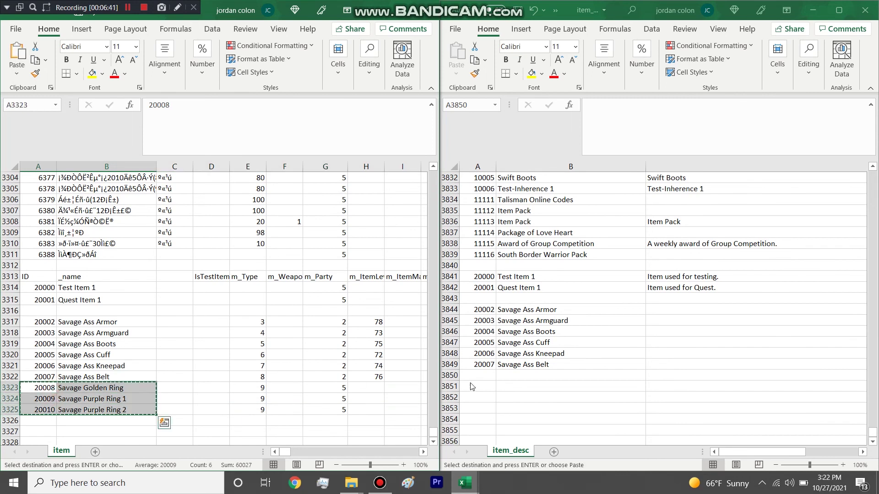
{"action": "left_click", "coordinate": [462, 379]}
{"action": "key", "text": "ctrl+v"}
{"action": "left_click", "coordinate": [680, 373]}
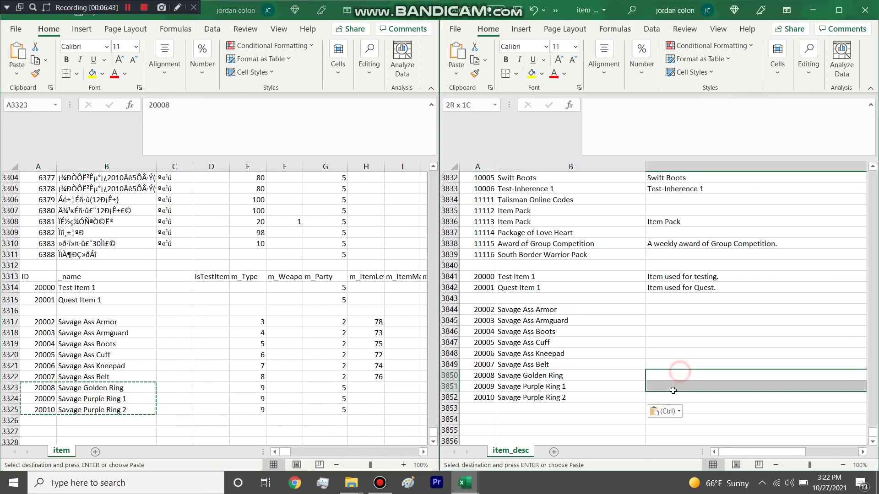
Insert a blank row above Savage Golden Ring in the item table.
{"action": "left_click", "coordinate": [20, 391]}
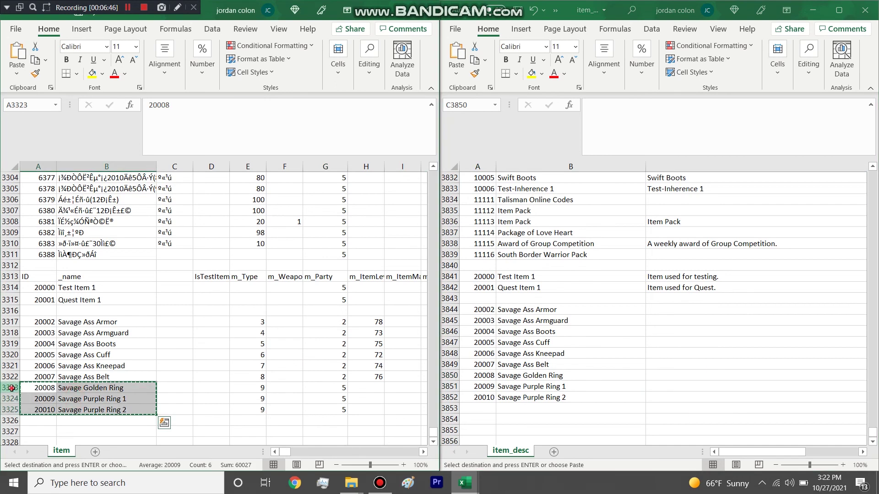
{"action": "right_click", "coordinate": [20, 389]}
{"action": "left_click", "coordinate": [61, 280]}
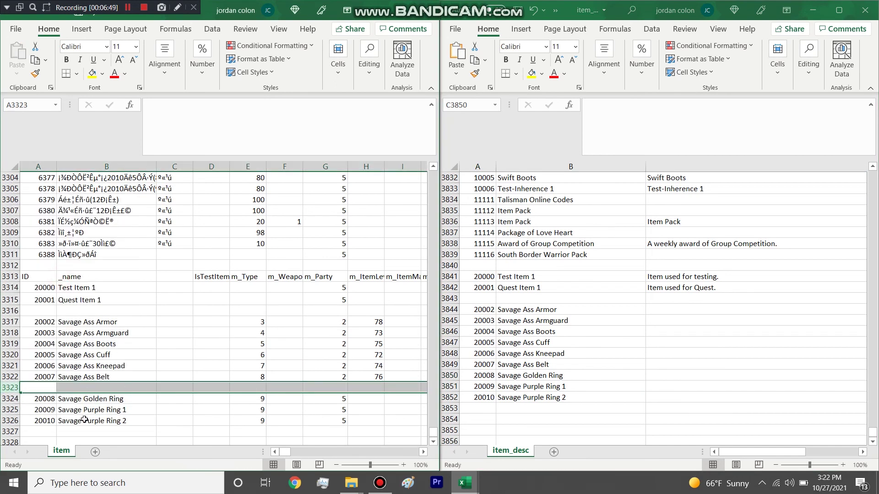
Set DefaultColor in the item table to 3 for Savage Golden Ring and 6 for both Savage Purple Rings.
{"action": "double_click", "coordinate": [394, 10]}
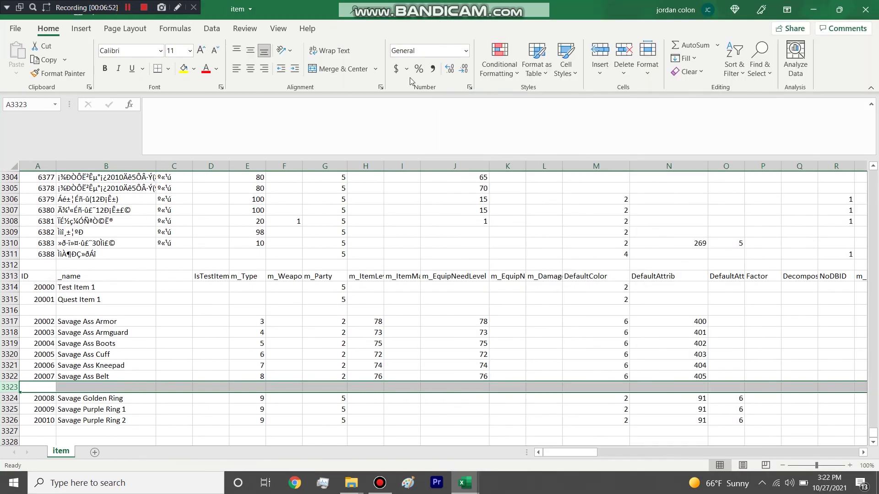
{"action": "left_click_drag", "start_coordinate": [572, 452], "coordinate": [578, 453]}
{"action": "left_click", "coordinate": [449, 399]}
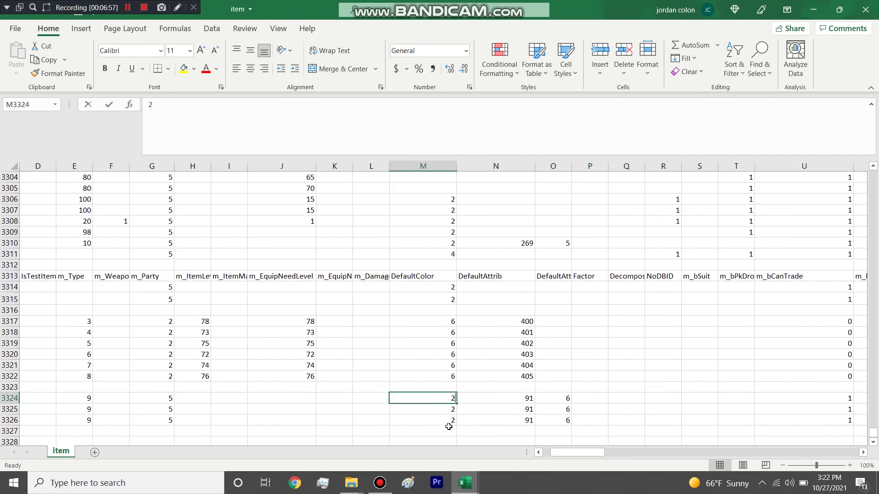
{"action": "type", "text": "3"}
{"action": "key", "text": "Return"}
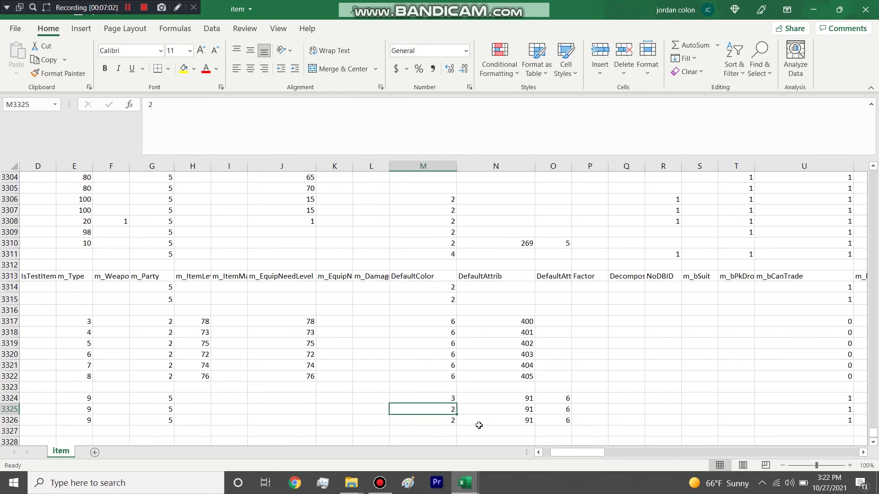
{"action": "type", "text": "6"}
{"action": "key", "text": "Return"}
{"action": "type", "text": "6"}
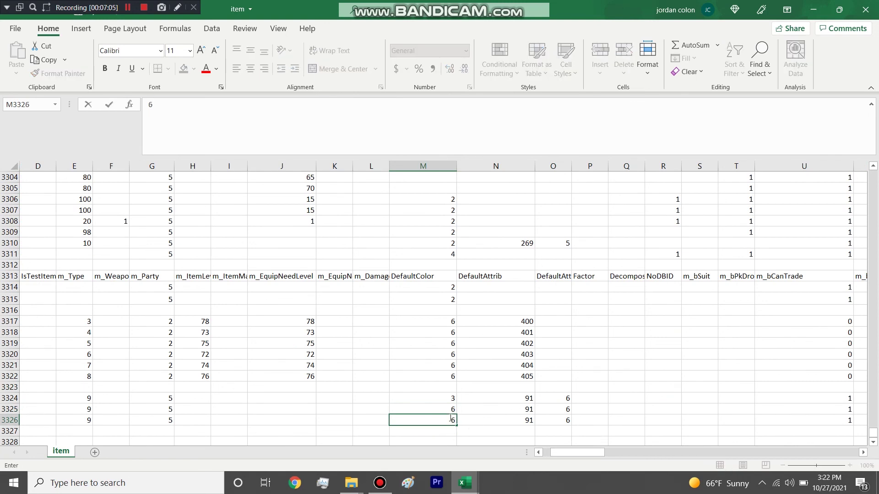
Clear Savage Golden Ring's DefaultAttrib and set it to 406 for Savage Purple Ring 1 and 407 for Savage Purple Ring 2.
{"action": "left_click", "coordinate": [512, 400]}
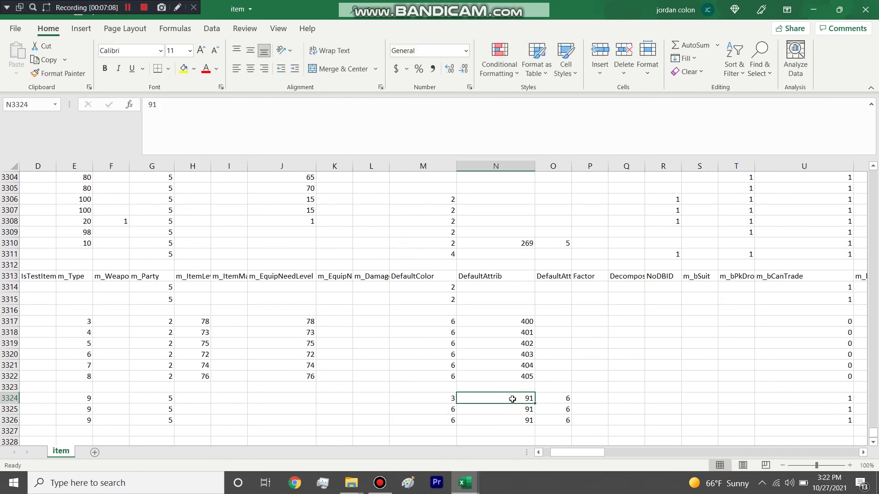
{"action": "key", "text": "BackSpace"}
{"action": "left_click", "coordinate": [513, 409]}
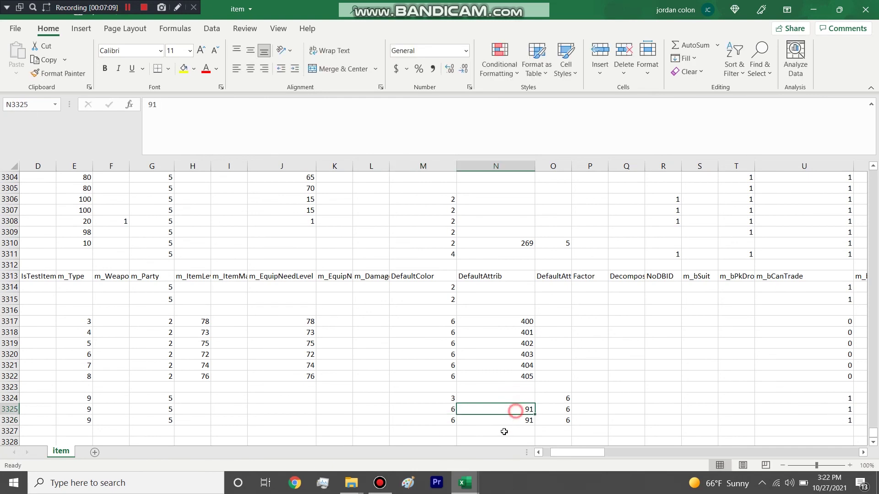
{"action": "type", "text": "406"}
{"action": "key", "text": "Return"}
{"action": "type", "text": "407"}
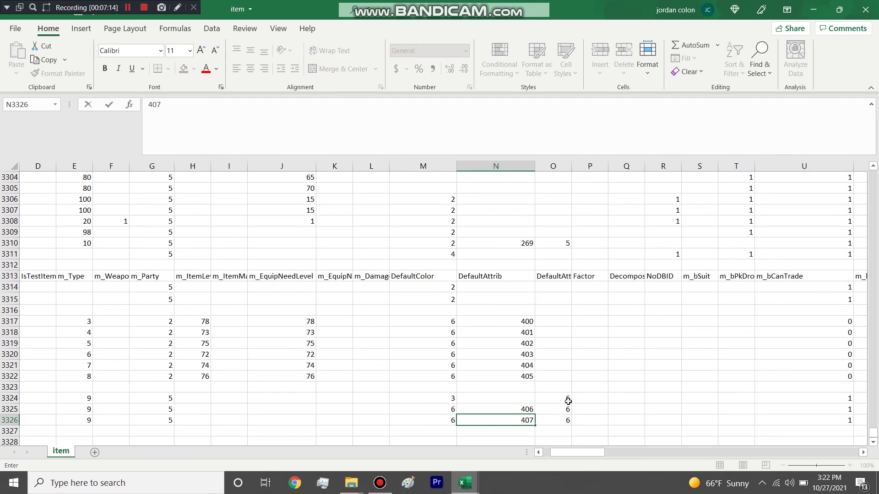
Widen the DefaultAttribNum column to show its full header and clear its entries for the three Savage rings.
{"action": "left_click", "coordinate": [589, 166]}
{"action": "left_click_drag", "start_coordinate": [571, 166], "coordinate": [631, 177]}
{"action": "left_click_drag", "start_coordinate": [579, 398], "coordinate": [578, 421]}
{"action": "key", "text": "Delete"}
{"action": "left_click", "coordinate": [566, 417]}
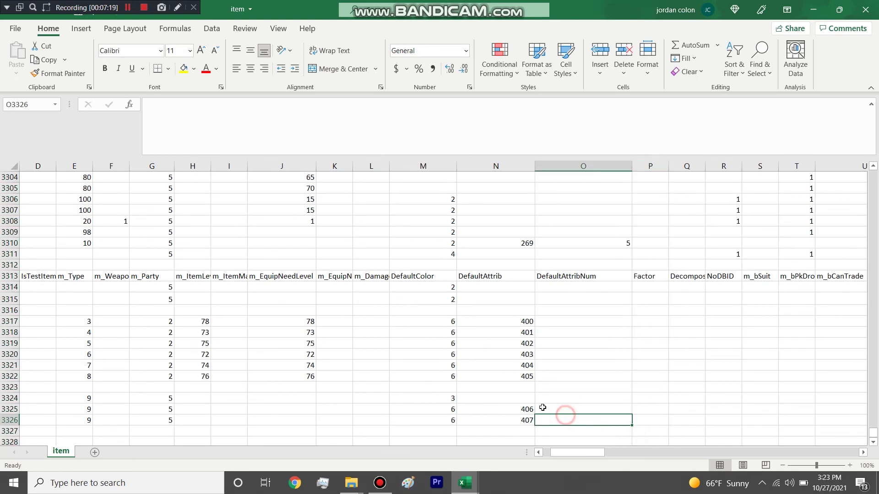
{"action": "left_click", "coordinate": [520, 409]}
Copy Savage Ass Armor's values in columns U through AC, starting at m_bCanTrade, into both Savage Purple Ring rows.
{"action": "left_click_drag", "start_coordinate": [568, 455], "coordinate": [595, 453]}
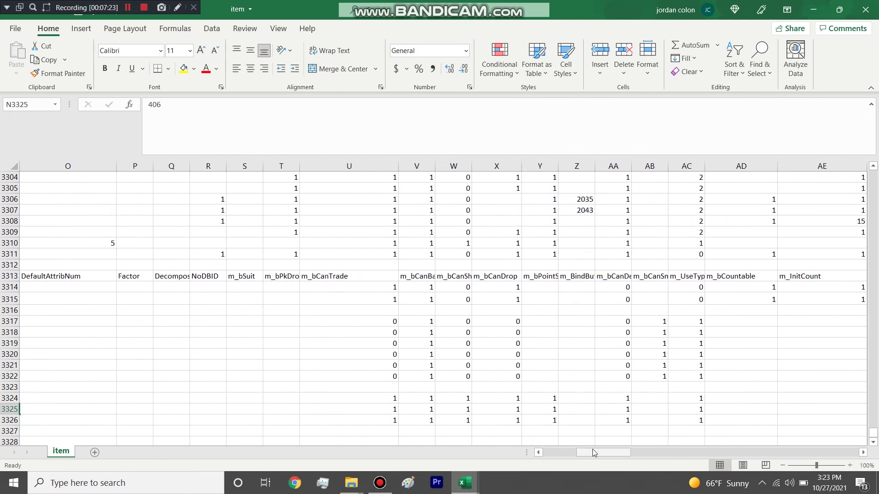
{"action": "left_click", "coordinate": [395, 397]}
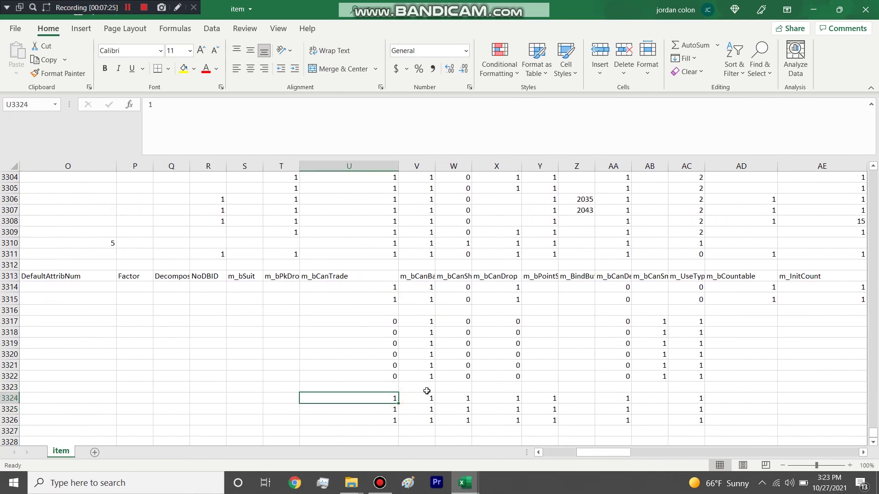
{"action": "left_click", "coordinate": [391, 409]}
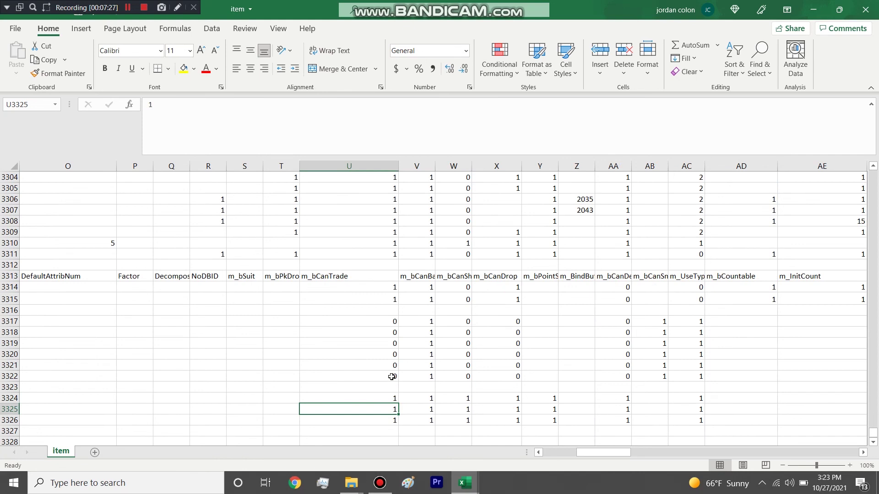
{"action": "left_click_drag", "start_coordinate": [386, 323], "coordinate": [687, 322]}
{"action": "key", "text": "ctrl+c"}
{"action": "left_click_drag", "start_coordinate": [390, 409], "coordinate": [386, 422]}
{"action": "key", "text": "ctrl+v"}
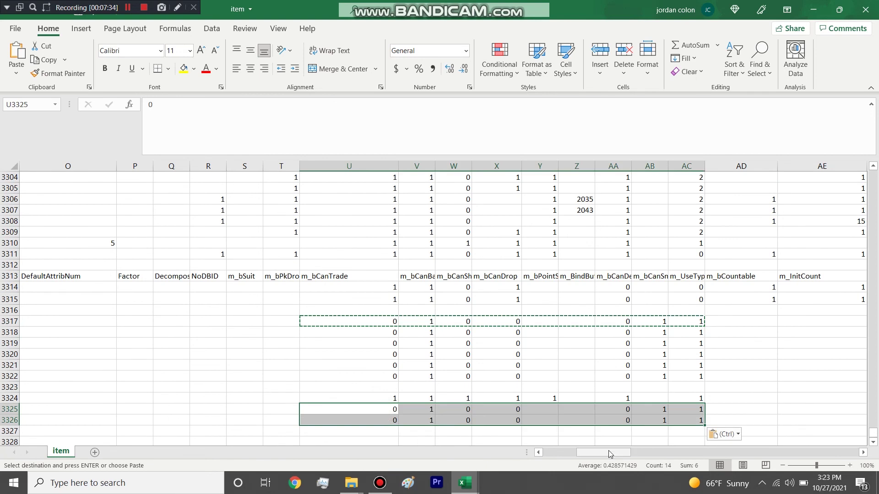
Clear the TimeLimit values of all three Savage rings and the column AS effects of the two purple rings.
{"action": "left_click_drag", "start_coordinate": [608, 456], "coordinate": [633, 453]}
{"action": "left_click_drag", "start_coordinate": [538, 398], "coordinate": [540, 420]}
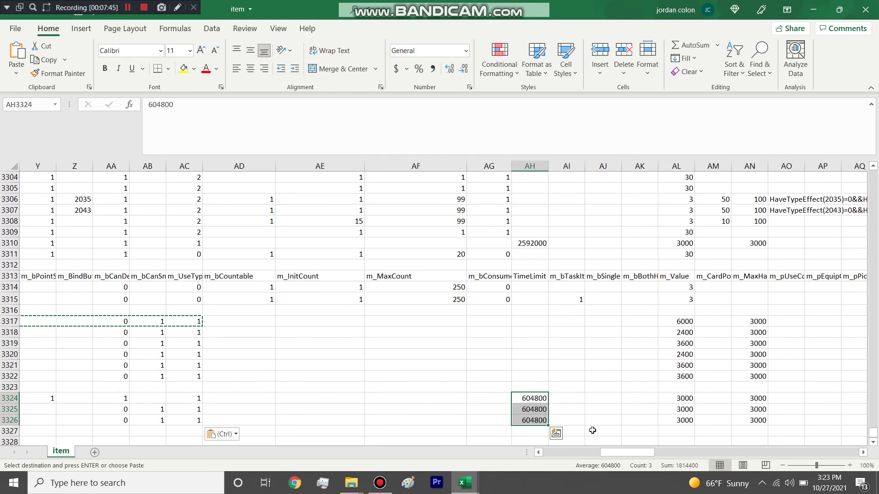
{"action": "key", "text": "Delete"}
{"action": "mouse_move", "coordinate": [641, 452]}
{"action": "left_mouse_down"}
{"action": "mouse_move", "coordinate": [662, 452]}
{"action": "mouse_move", "coordinate": [650, 452]}
{"action": "left_mouse_up"}
{"action": "left_click_drag", "start_coordinate": [443, 422], "coordinate": [442, 409]}
{"action": "key", "text": "Delete"}
Change Savage Golden Ring's effect in column AS to AddMaxHp(100000) and AddSpeedRate(5).
{"action": "left_click", "coordinate": [440, 397]}
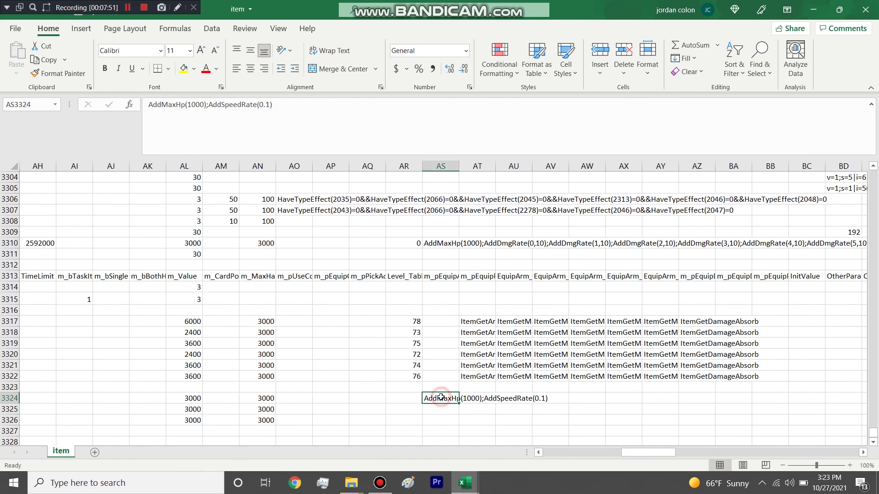
{"action": "left_click", "coordinate": [314, 110]}
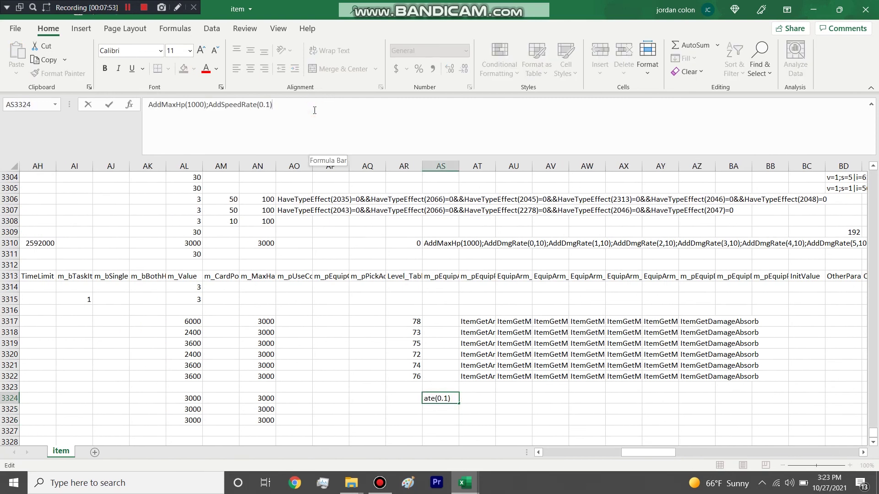
{"action": "left_click", "coordinate": [202, 104]}
{"action": "type", "text": "00"}
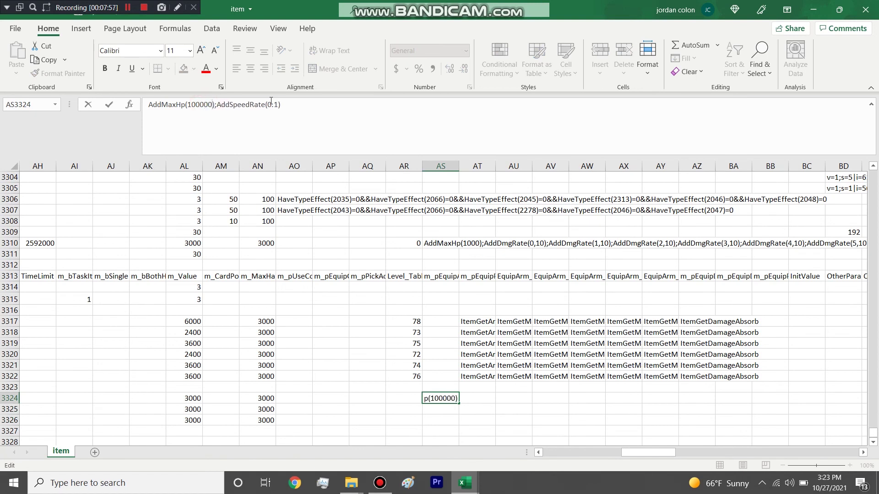
{"action": "left_click", "coordinate": [275, 105]}
{"action": "left_click_drag", "start_coordinate": [276, 104], "coordinate": [269, 105]}
{"action": "type", "text": "5"}
Append AddDeltaCriticalDmg(5,0.9) to Savage Golden Ring's effect in column AS, reusing the function text from row 3310.
{"action": "left_click", "coordinate": [281, 106]}
{"action": "type", "text": ";AddCriticalDamag"}
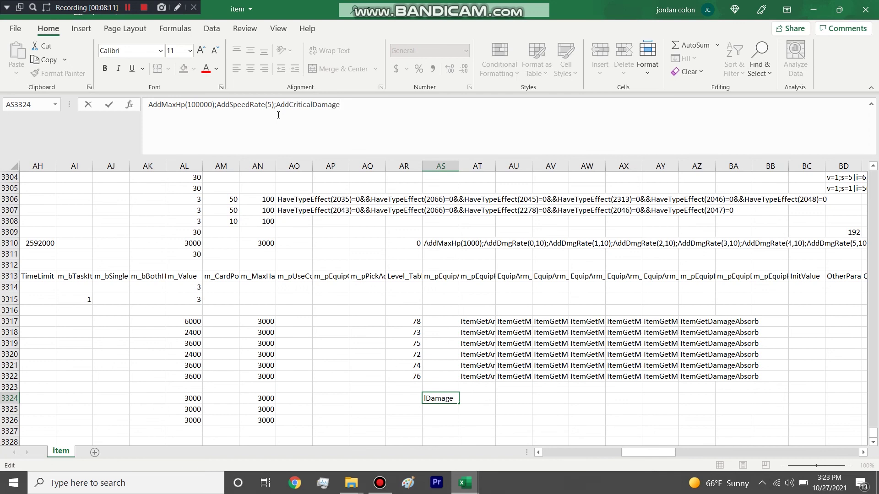
{"action": "left_click", "coordinate": [451, 248]}
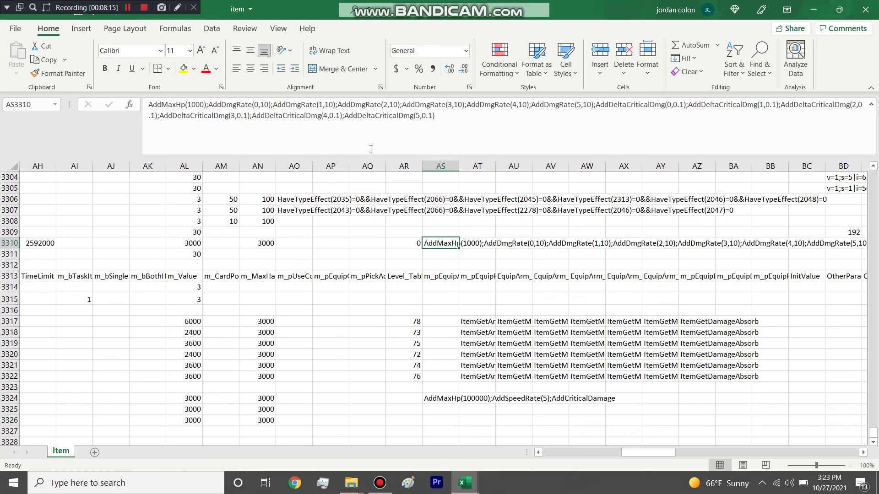
{"action": "left_click_drag", "start_coordinate": [344, 115], "coordinate": [435, 116]}
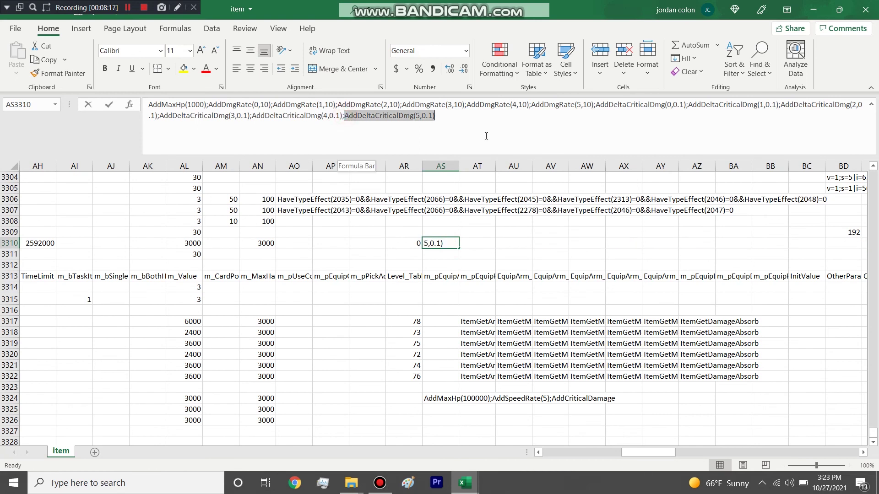
{"action": "left_click", "coordinate": [437, 398]}
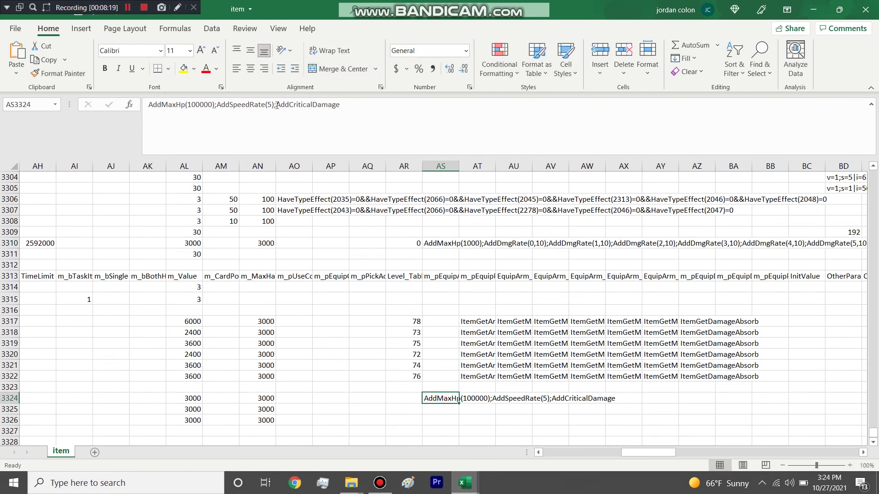
{"action": "left_click_drag", "start_coordinate": [276, 105], "coordinate": [340, 105]}
{"action": "key", "text": "ctrl+v"}
{"action": "left_click", "coordinate": [359, 105]}
{"action": "left_click", "coordinate": [360, 105]}
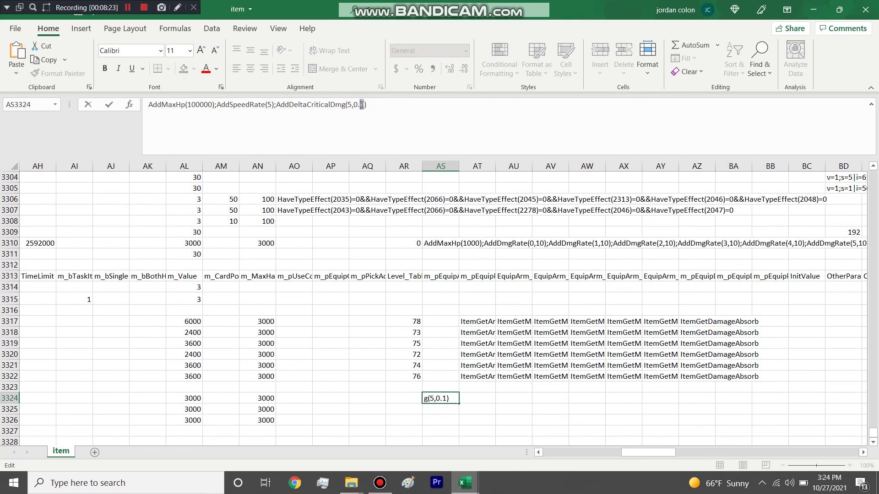
{"action": "type", "text": "9"}
{"action": "left_click", "coordinate": [376, 105]}
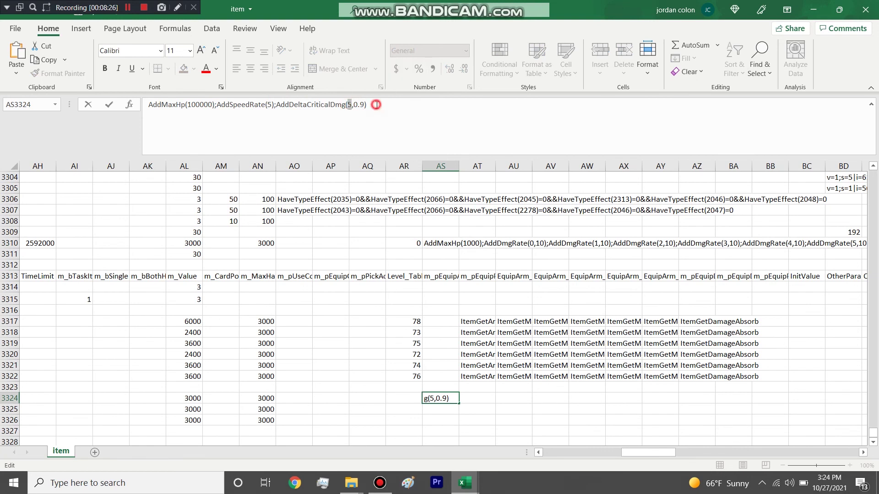
{"action": "left_click", "coordinate": [447, 244]}
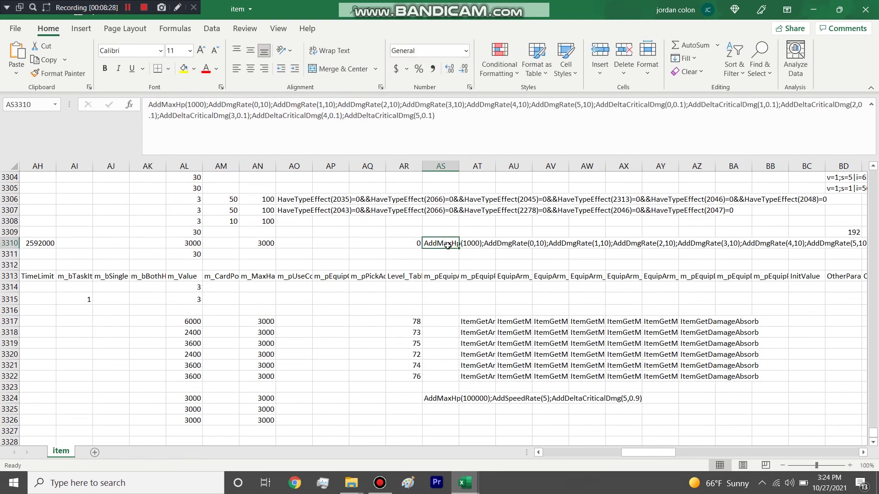
{"action": "left_click", "coordinate": [449, 397]}
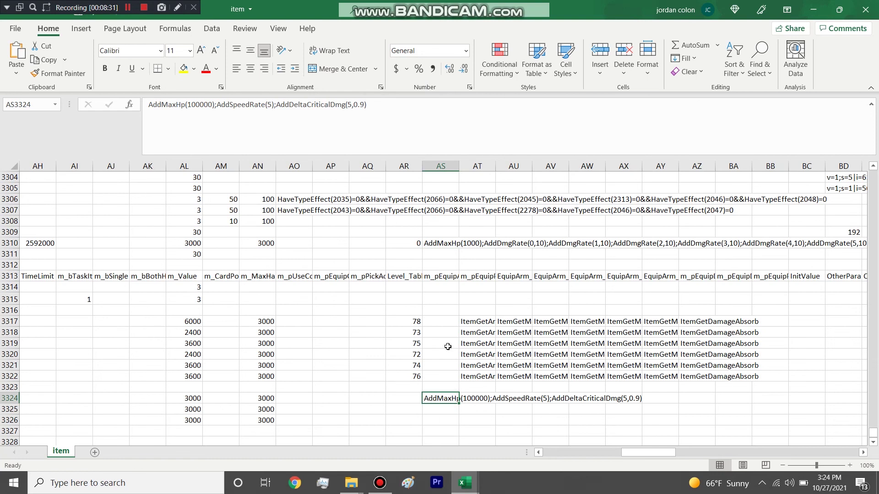
{"action": "left_click_drag", "start_coordinate": [633, 452], "coordinate": [655, 455]}
{"action": "left_click", "coordinate": [401, 106]}
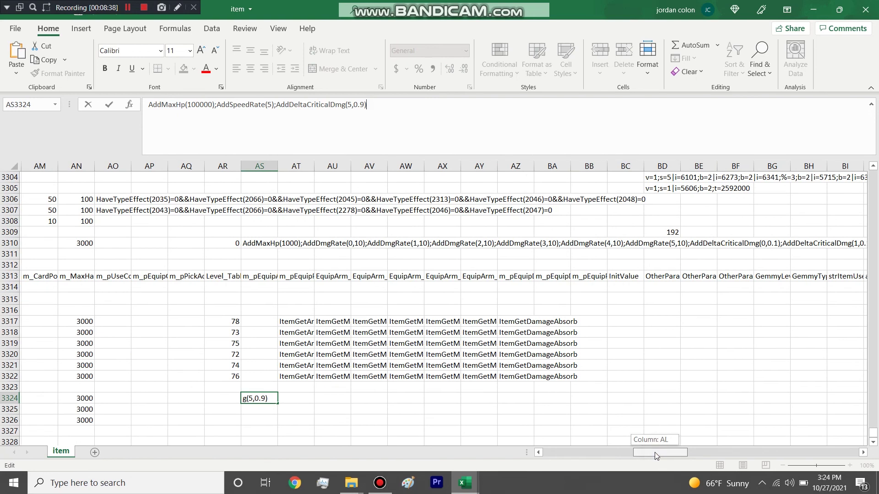
{"action": "left_click_drag", "start_coordinate": [656, 456], "coordinate": [439, 439]}
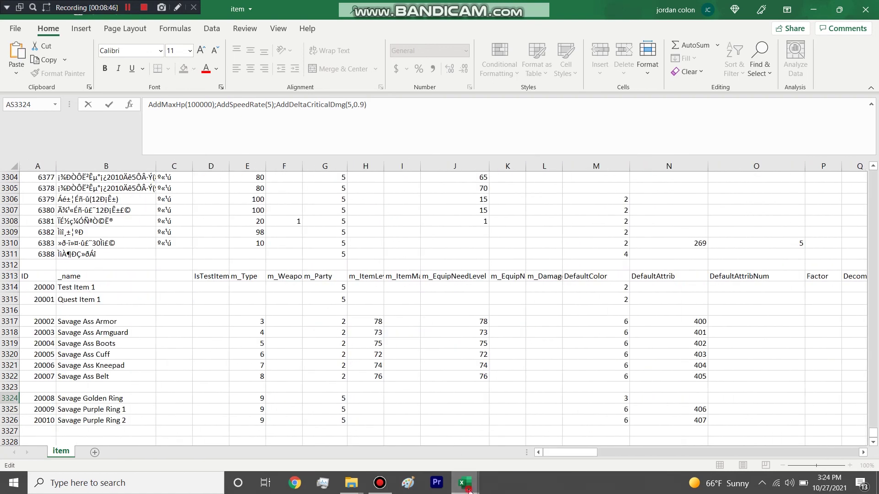
{"action": "mouse_move", "coordinate": [469, 491]}
{"action": "left_click_drag", "start_coordinate": [11, 409], "coordinate": [11, 422]}
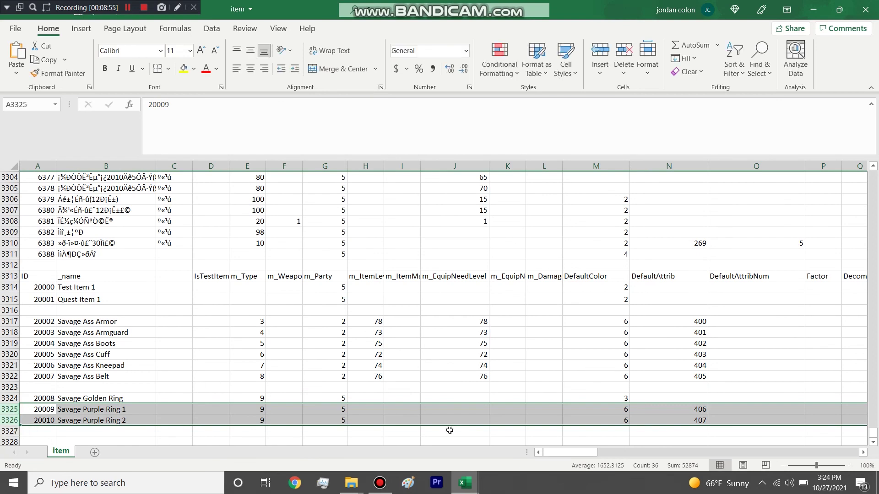
Insert a blank row above Savage Golden Ring in item_desc, and return to that ring's row in the item table.
{"action": "mouse_move", "coordinate": [464, 483]}
{"action": "left_click", "coordinate": [518, 445]}
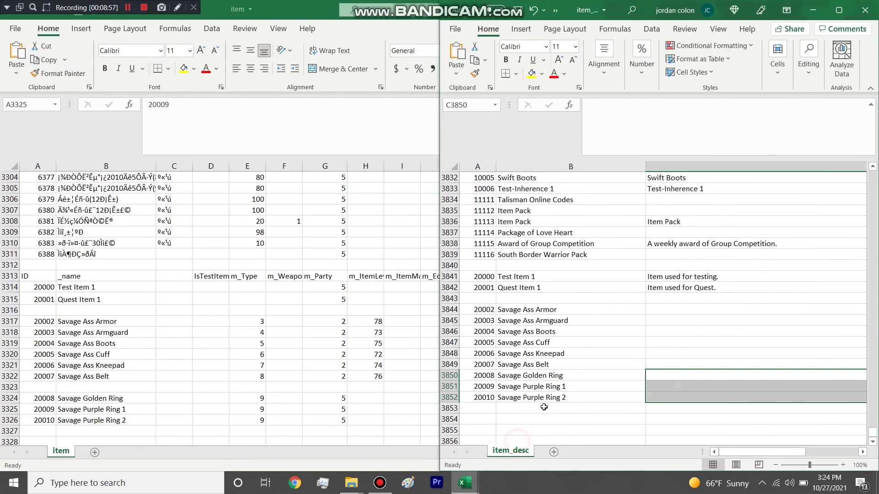
{"action": "right_click", "coordinate": [457, 376]}
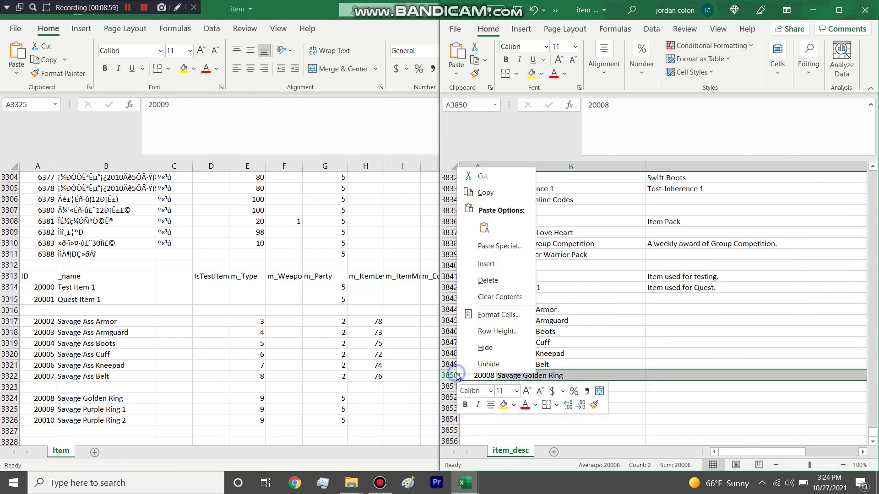
{"action": "left_click", "coordinate": [485, 264]}
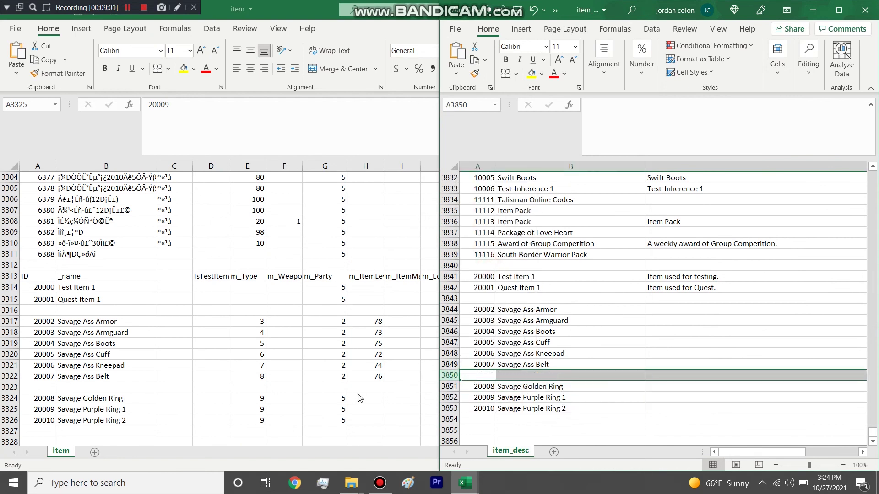
{"action": "left_click", "coordinate": [359, 399]}
{"action": "left_click", "coordinate": [359, 398]}
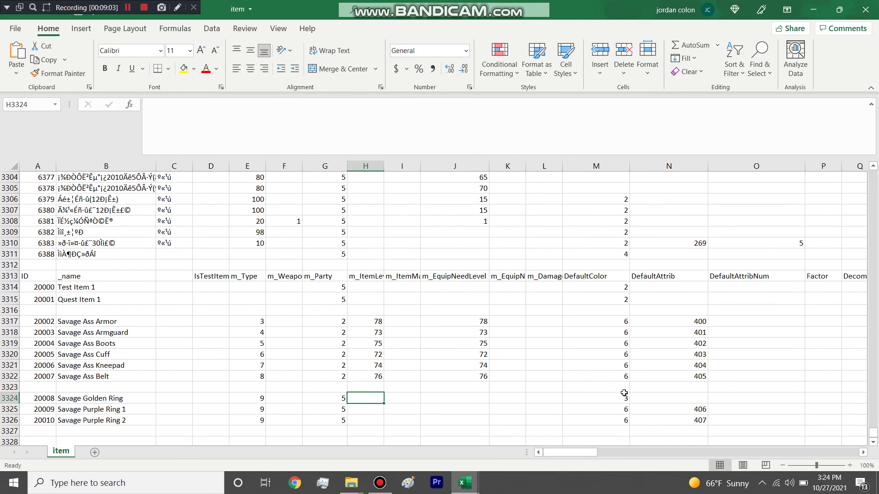